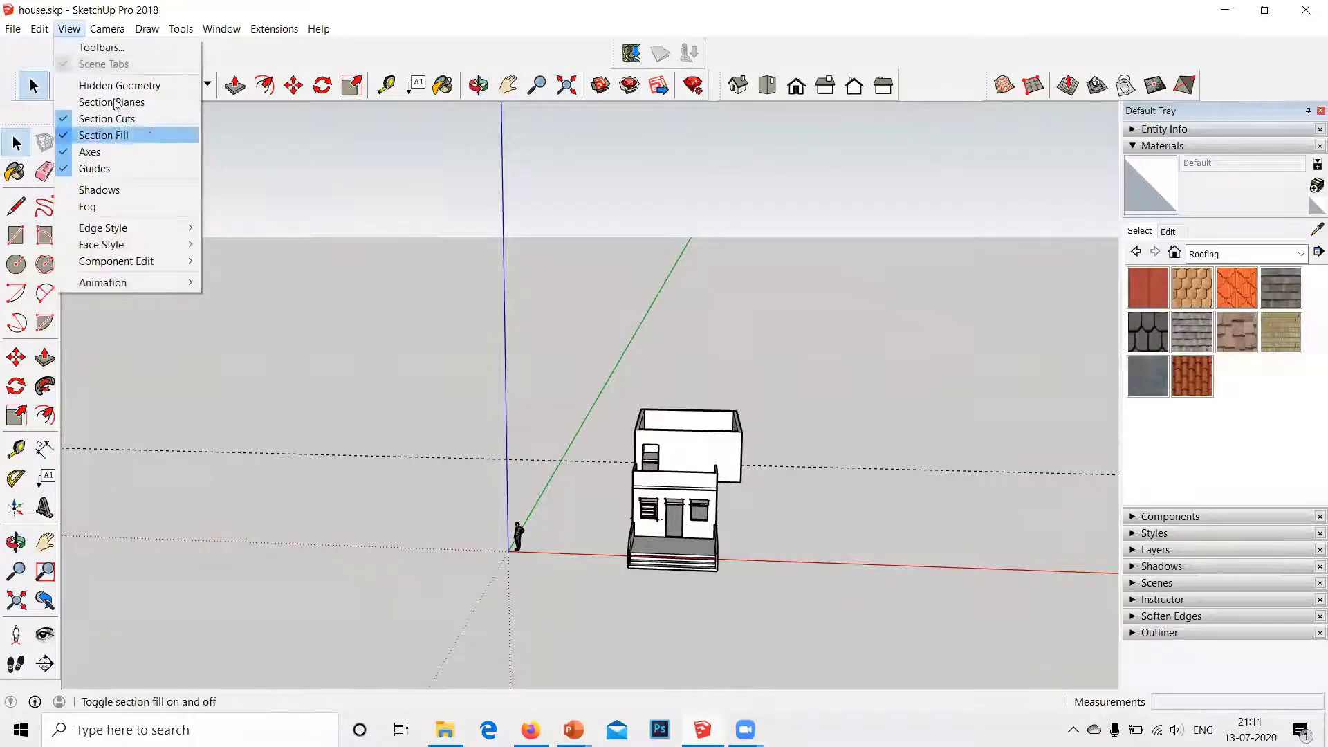
- Show the hidden geometry and unhide the gable roof above the upper floor
left_click(119, 86)
scroll(704, 426, "up", 2)
scroll(704, 425, "up", 2)
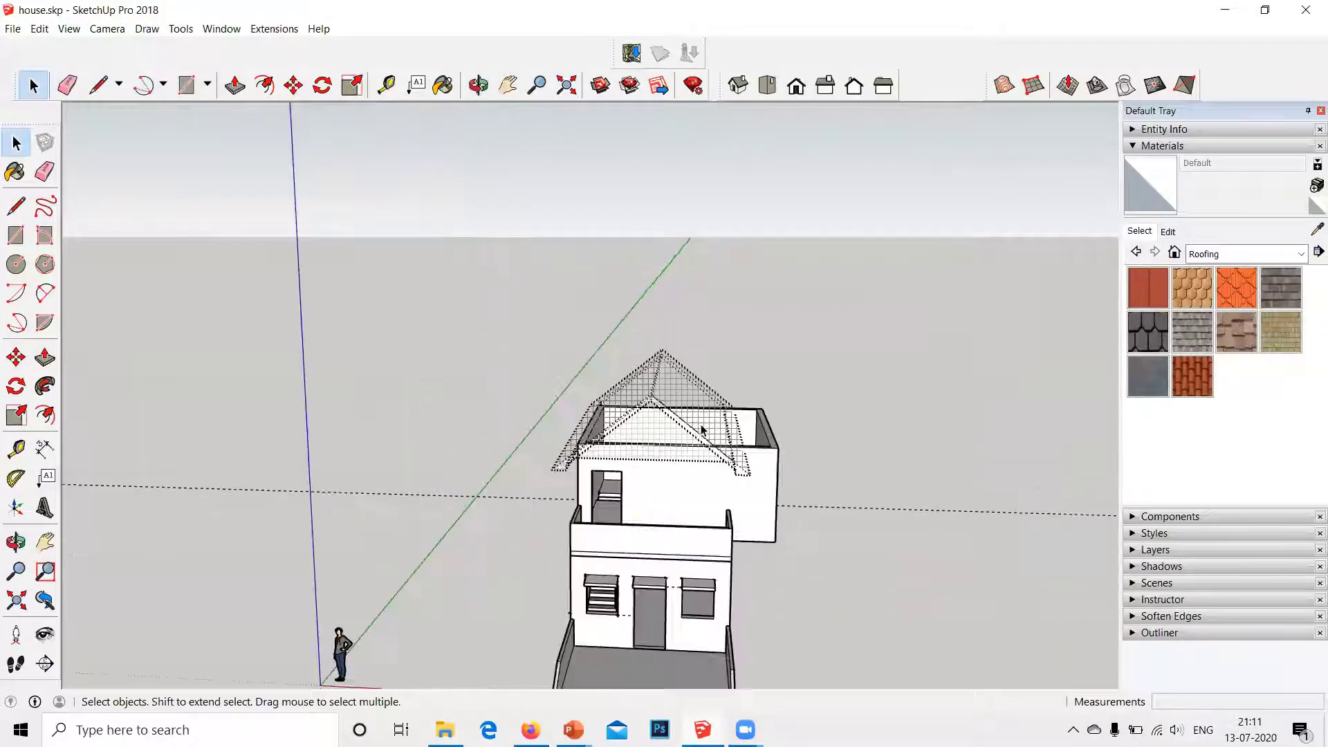
right_click(705, 425)
left_click(770, 178)
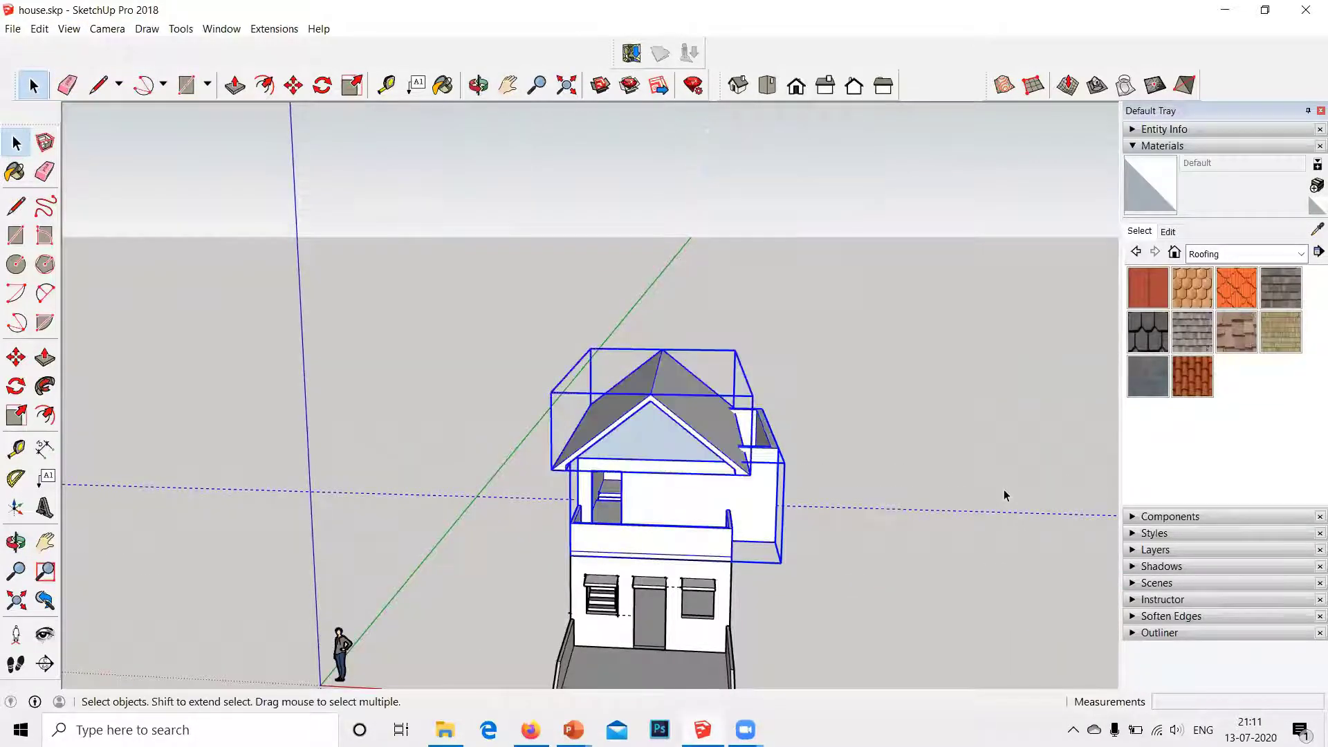
left_click(1003, 496)
- Scale the gable roof wider so it extends past the projecting side wall of the upper floor
middle_click_drag(821, 533, 808, 465)
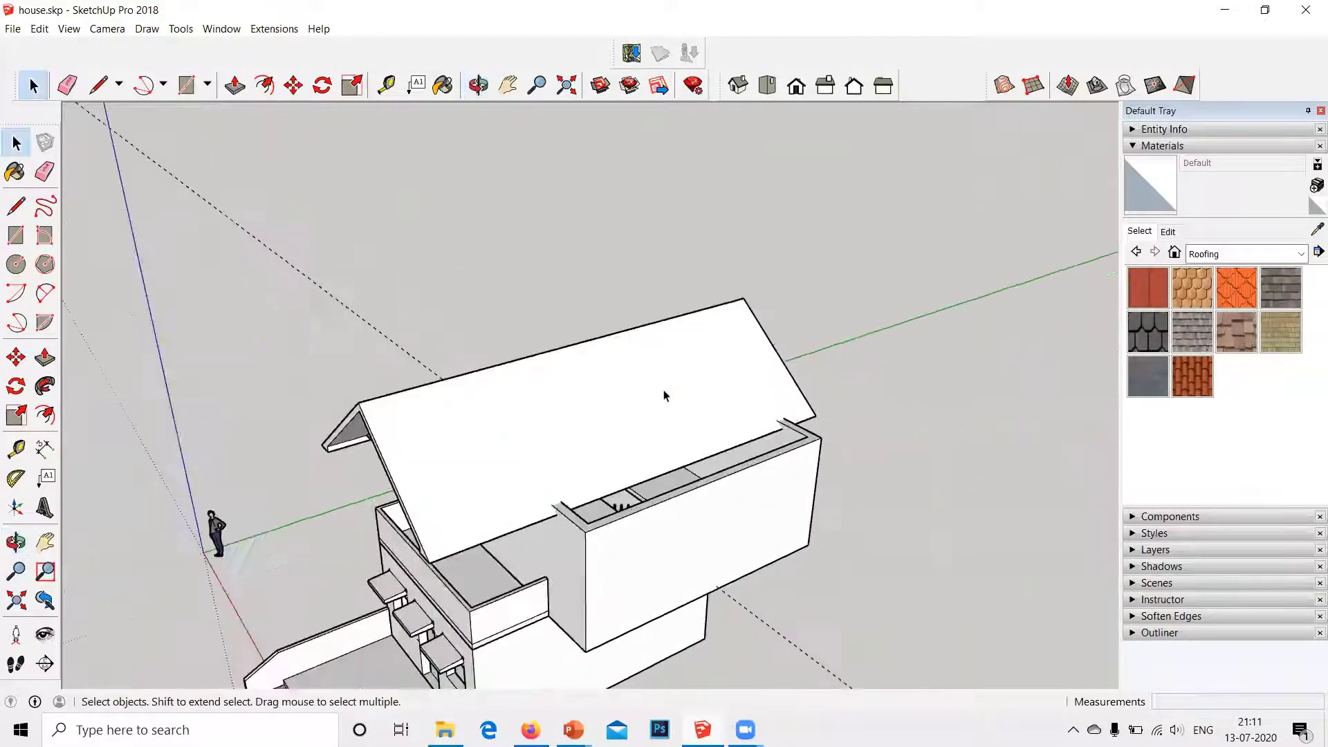
left_click(664, 391)
left_click(351, 85)
scroll(700, 377, "up", 2)
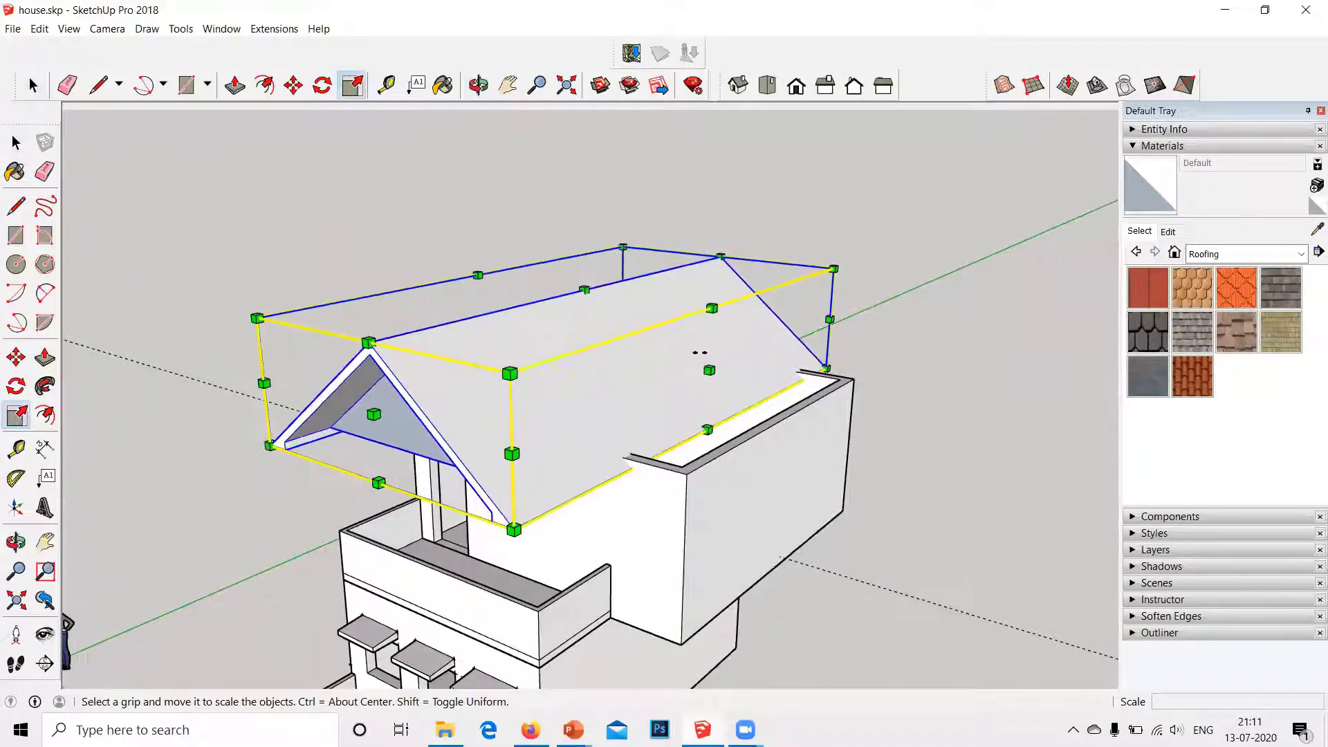
left_click_drag(701, 356, 805, 373)
- Scale the roof outward on its opposite side so it also overhangs that wall, and deselect it
middle_click_drag(961, 290, 463, 303)
key("s")
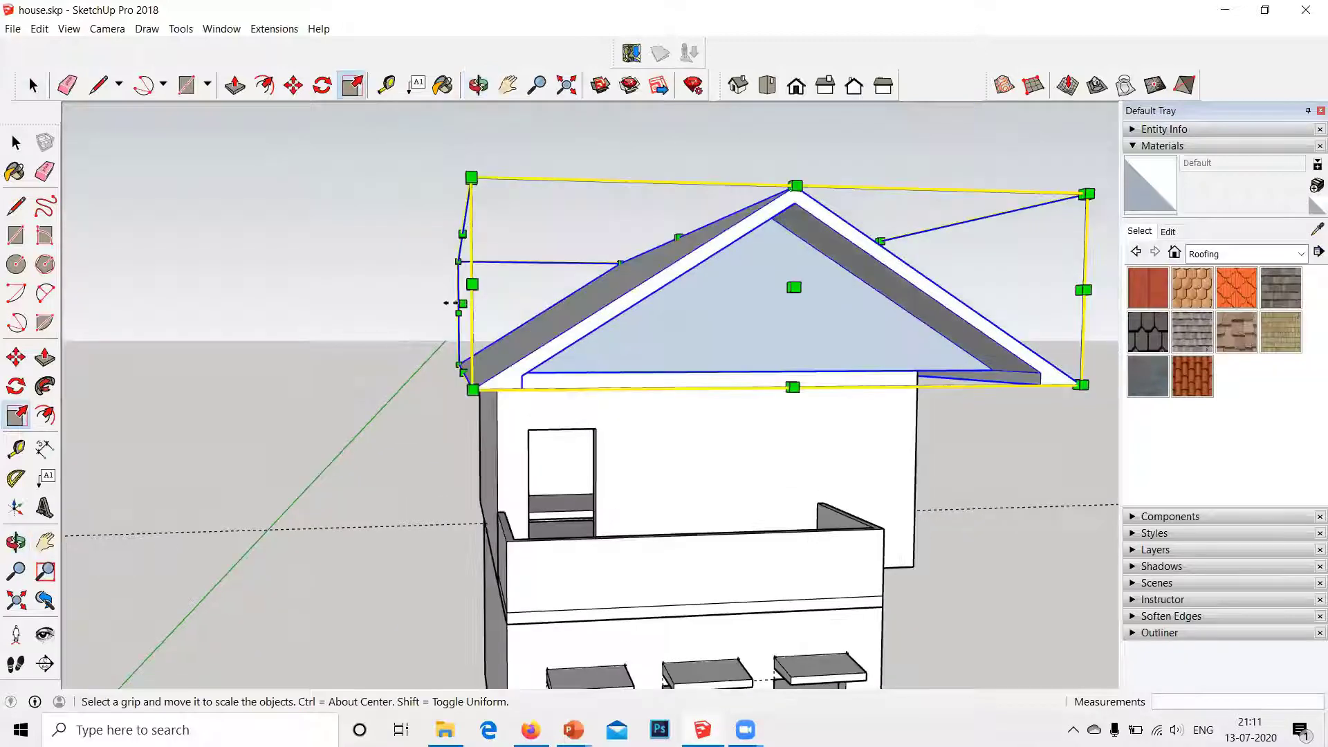
left_click_drag(450, 303, 436, 302)
middle_click_drag(679, 401, 33, 87)
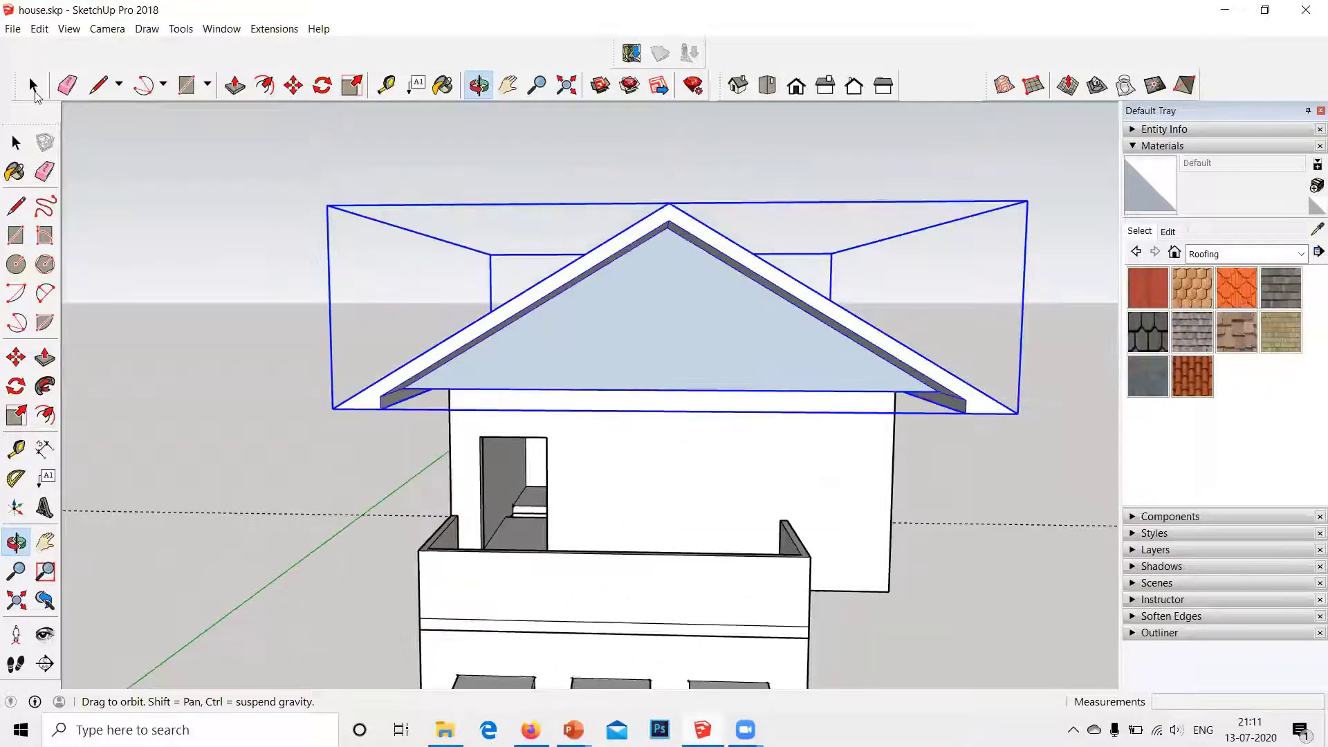
left_click(33, 84)
left_click(252, 244)
- Examine the house from the front and side, including the roof, balcony, entrance steps and window shades
scroll(554, 326, "down", 4)
middle_click_drag(760, 305, 572, 451)
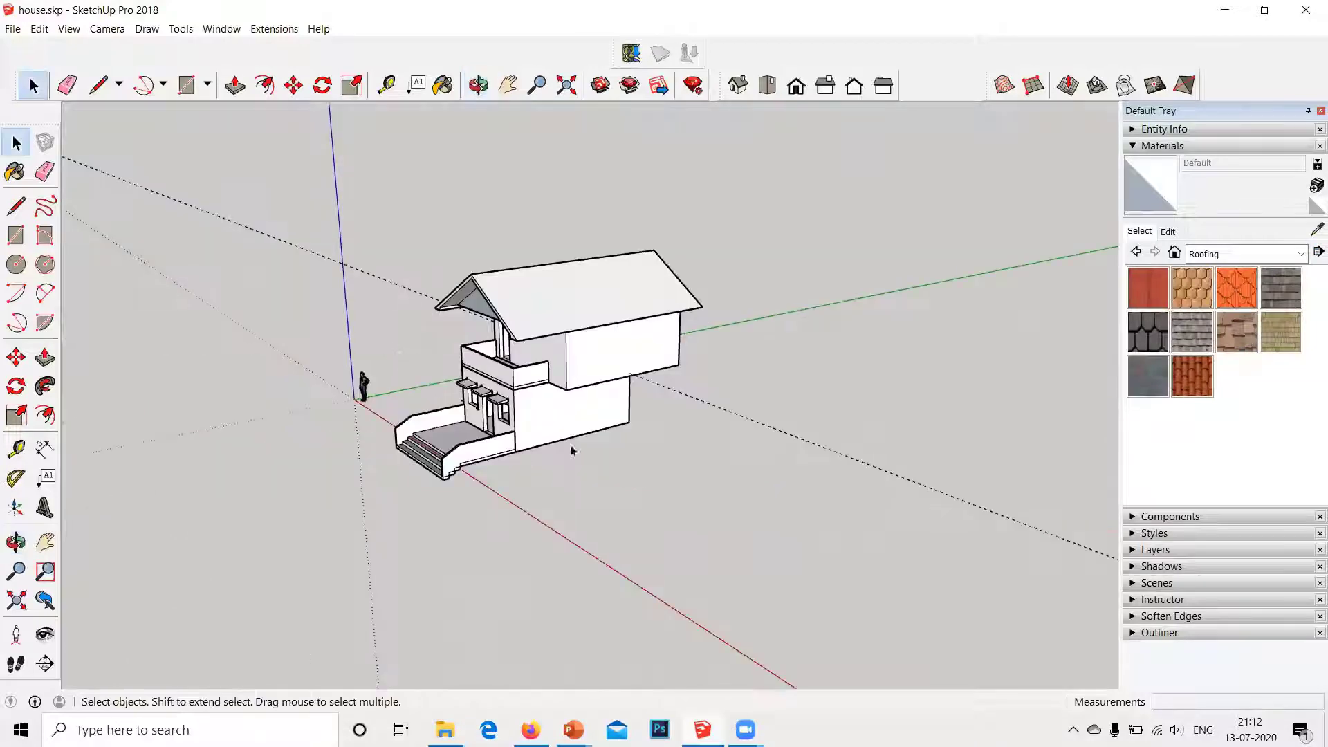
scroll(561, 432, "up", 6)
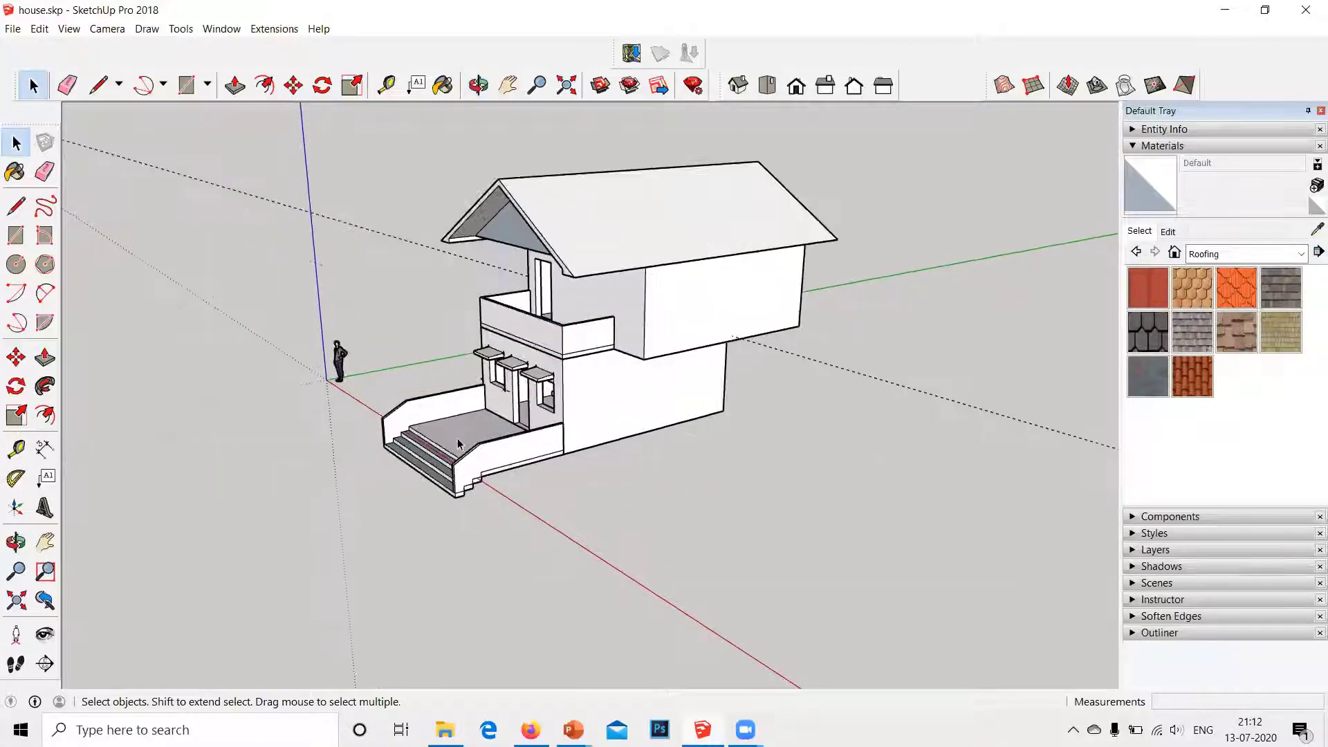
middle_click_drag(649, 375, 649, 377)
scroll(649, 377, "up", 2)
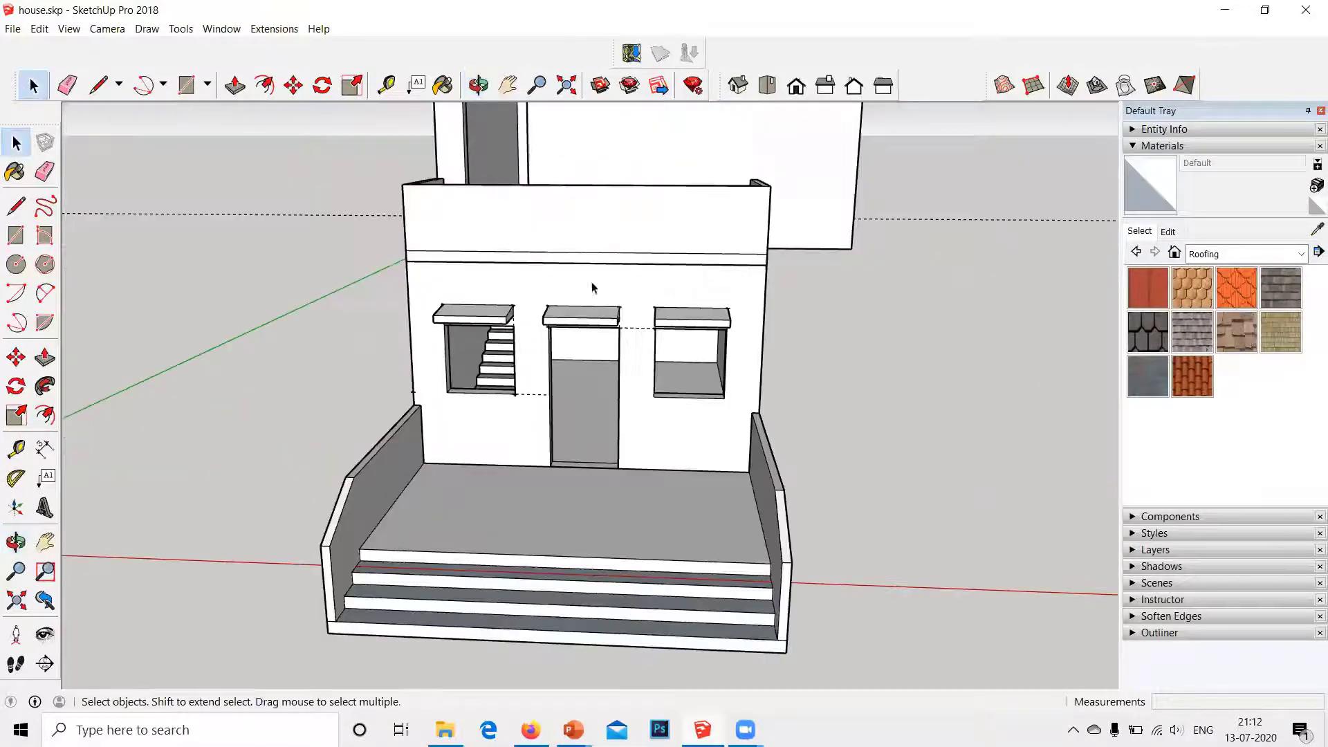
scroll(661, 355, "down", 4)
middle_click_drag(590, 276, 588, 293)
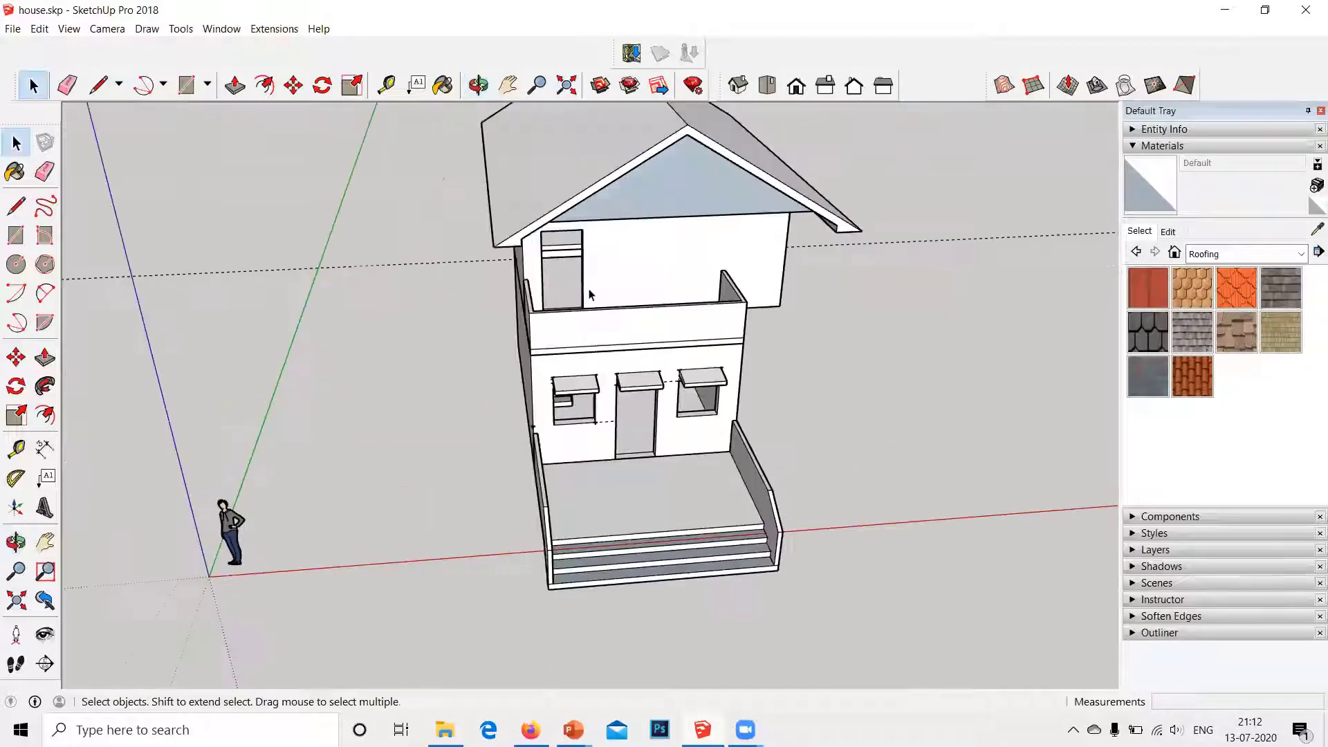
scroll(590, 294, "up", 2)
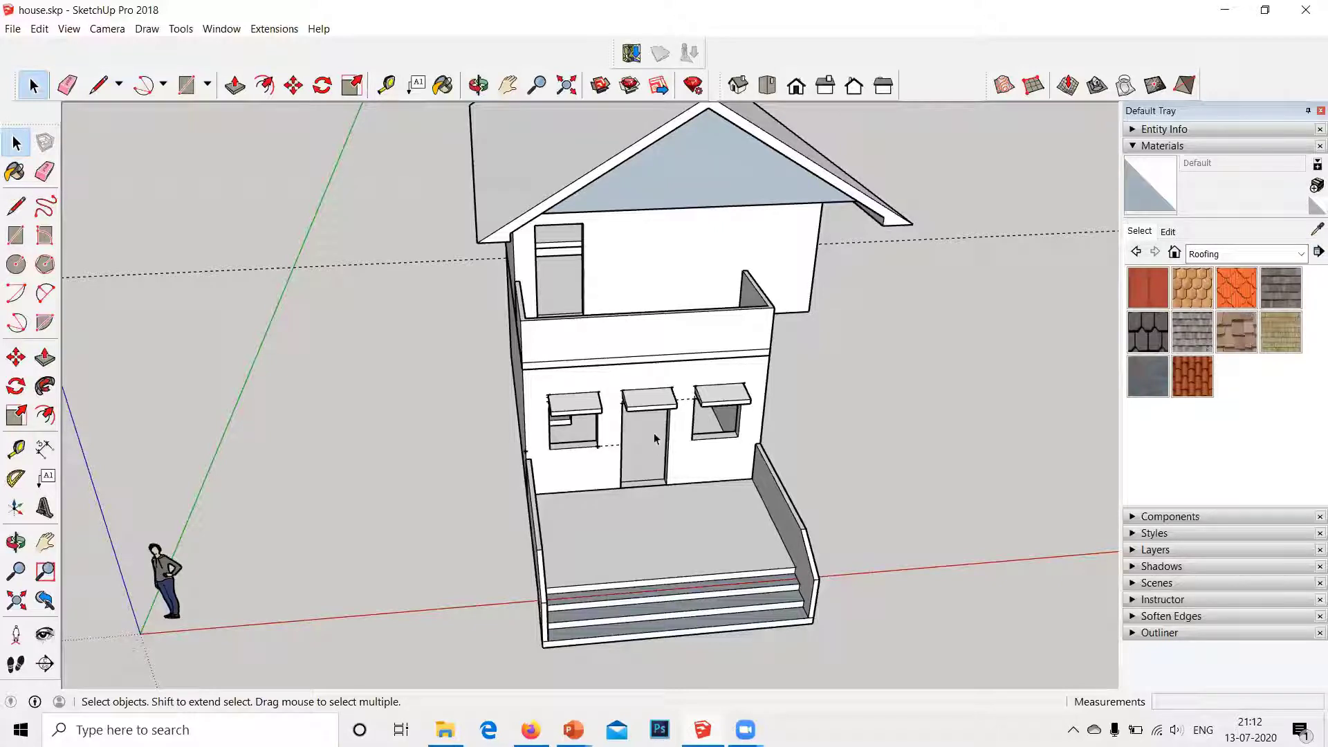
middle_click_drag(792, 376, 447, 326)
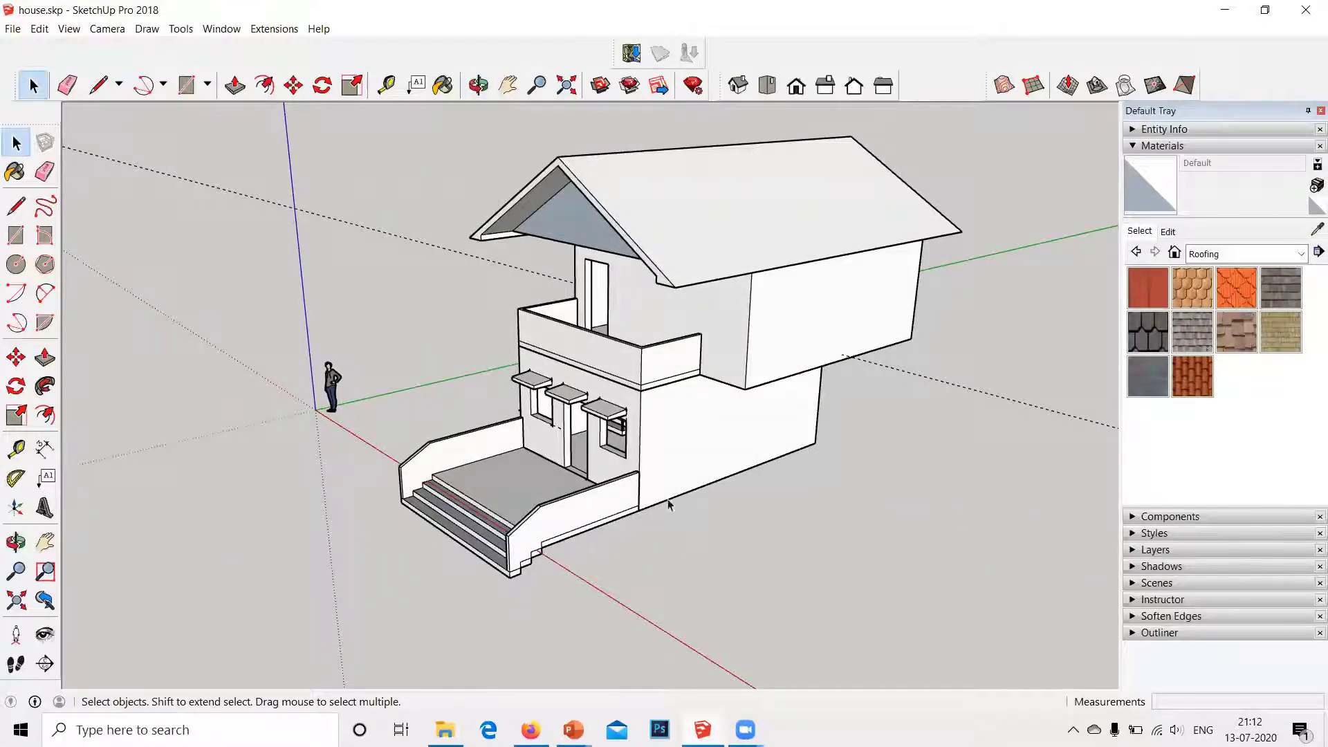
middle_click_drag(541, 489, 646, 548)
scroll(645, 548, "up", 5)
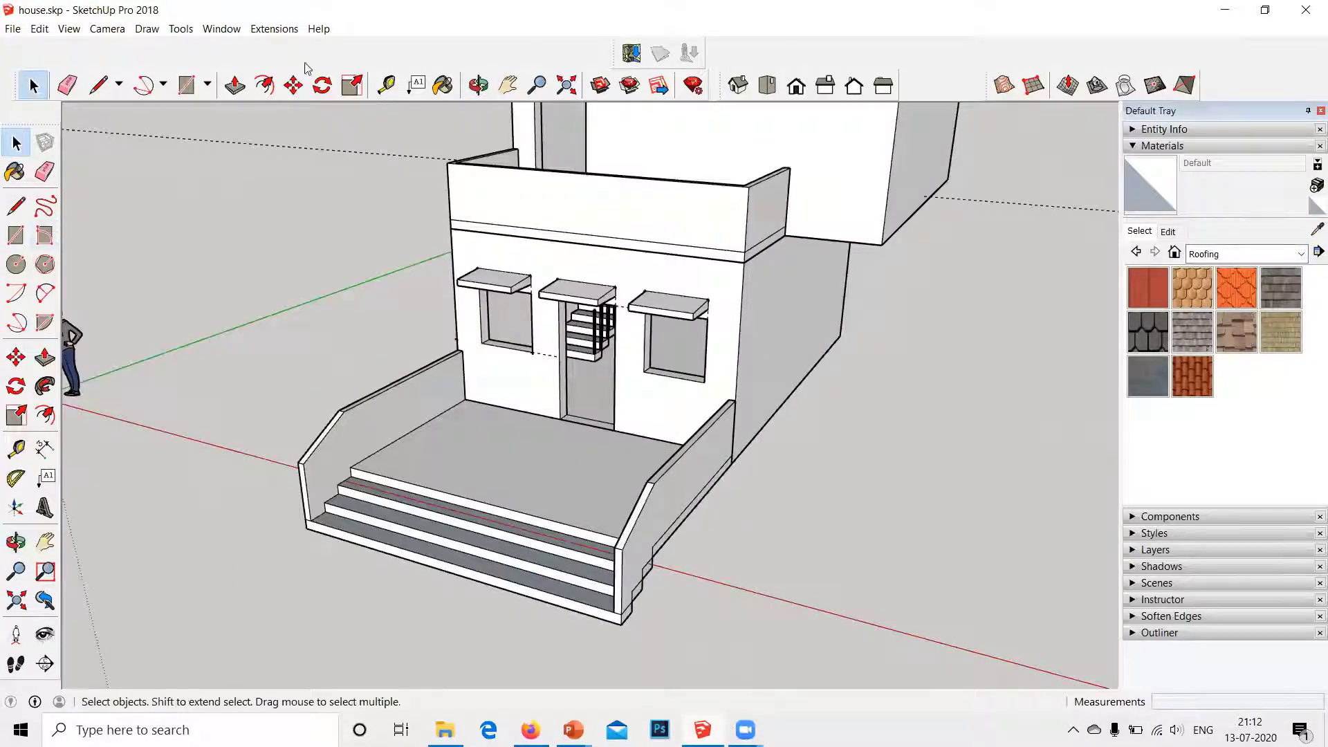
- Review which sections are enabled in the default tray and collapse the Materials section
left_click(229, 32)
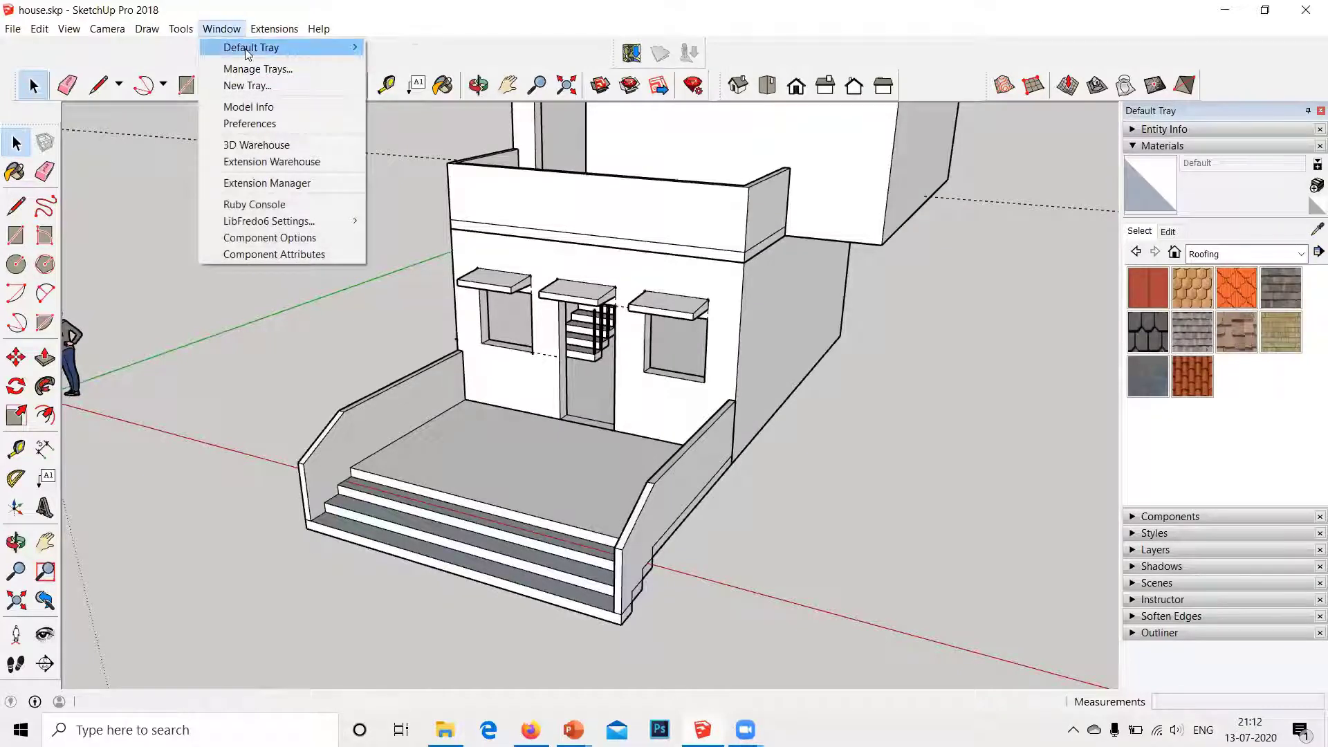
mouse_move(248, 54)
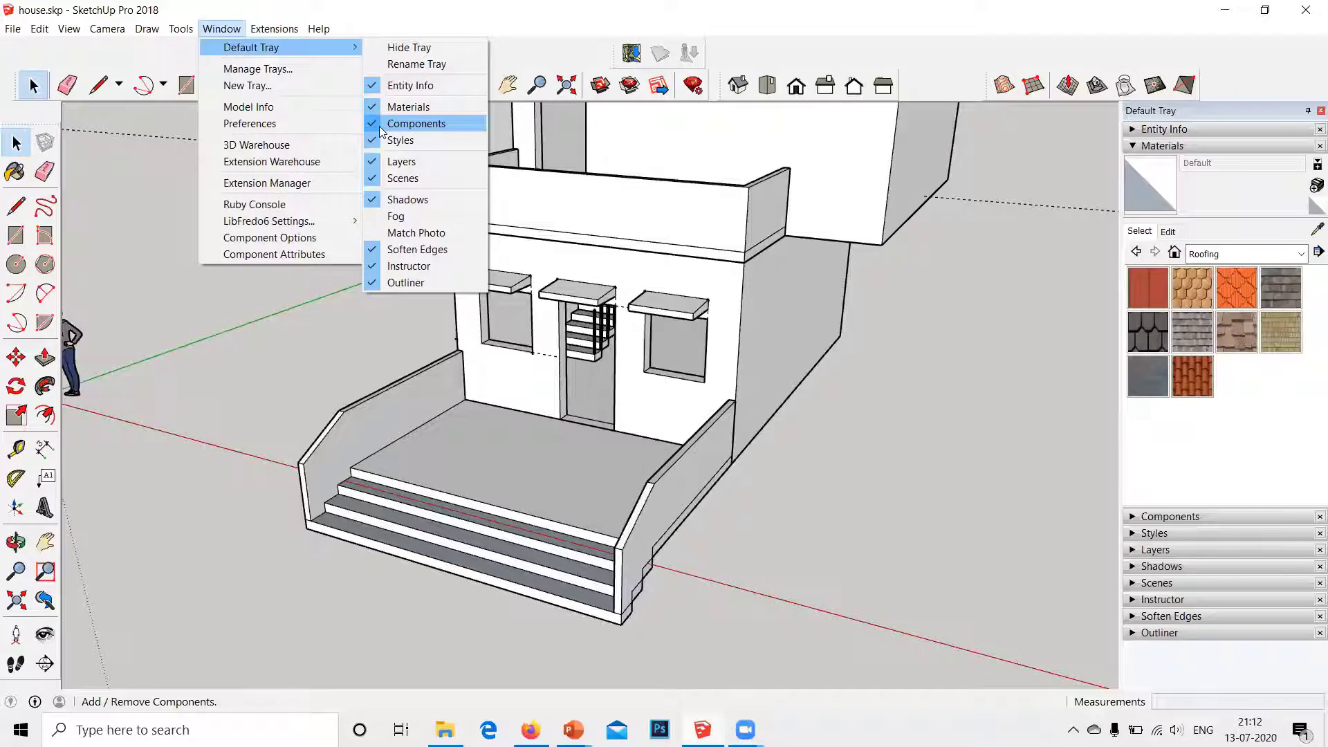
left_click(893, 443)
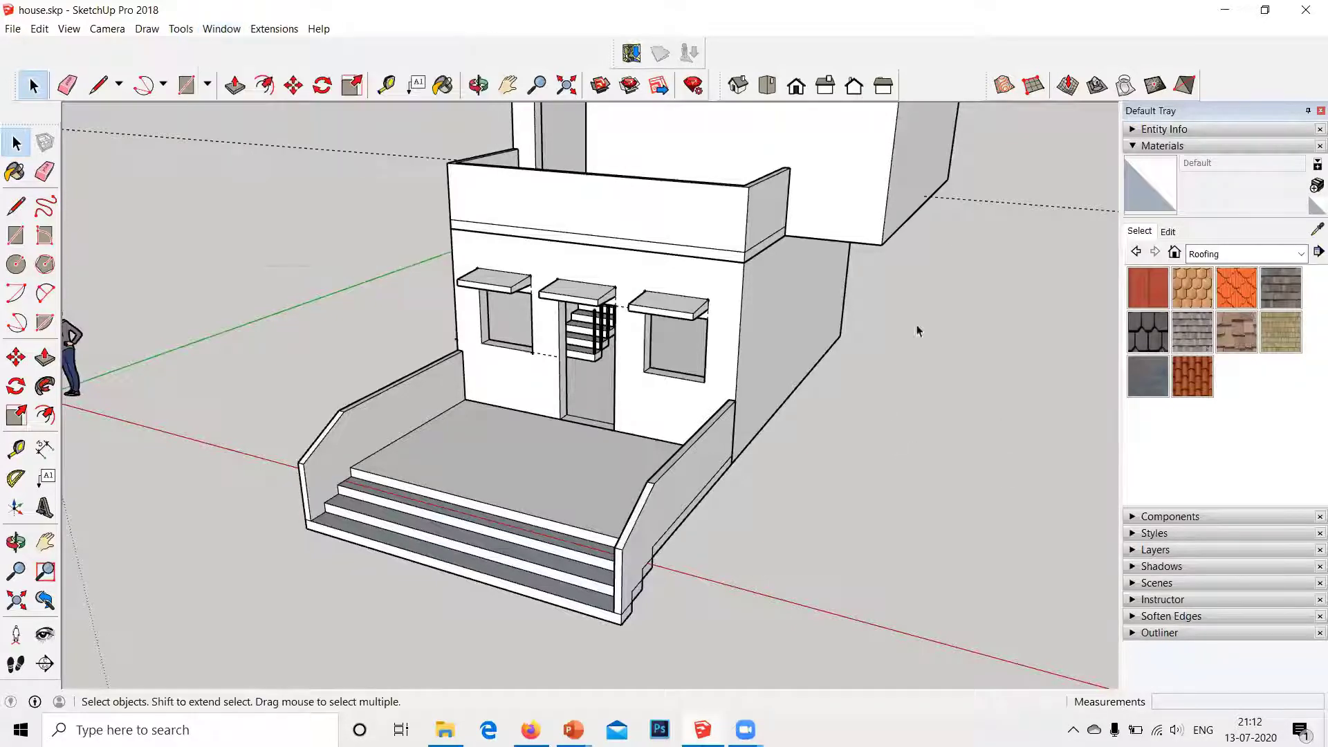
left_click(1139, 130)
left_click(1133, 132)
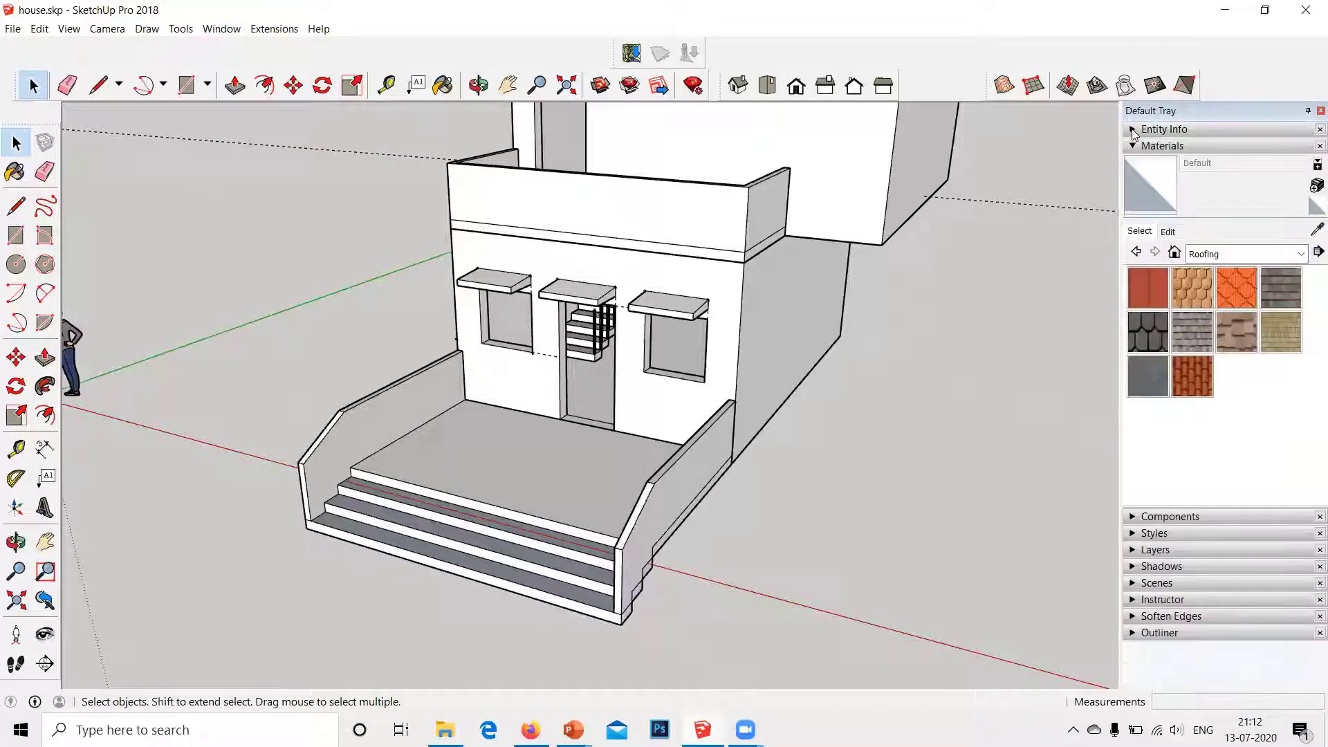
left_click(1134, 146)
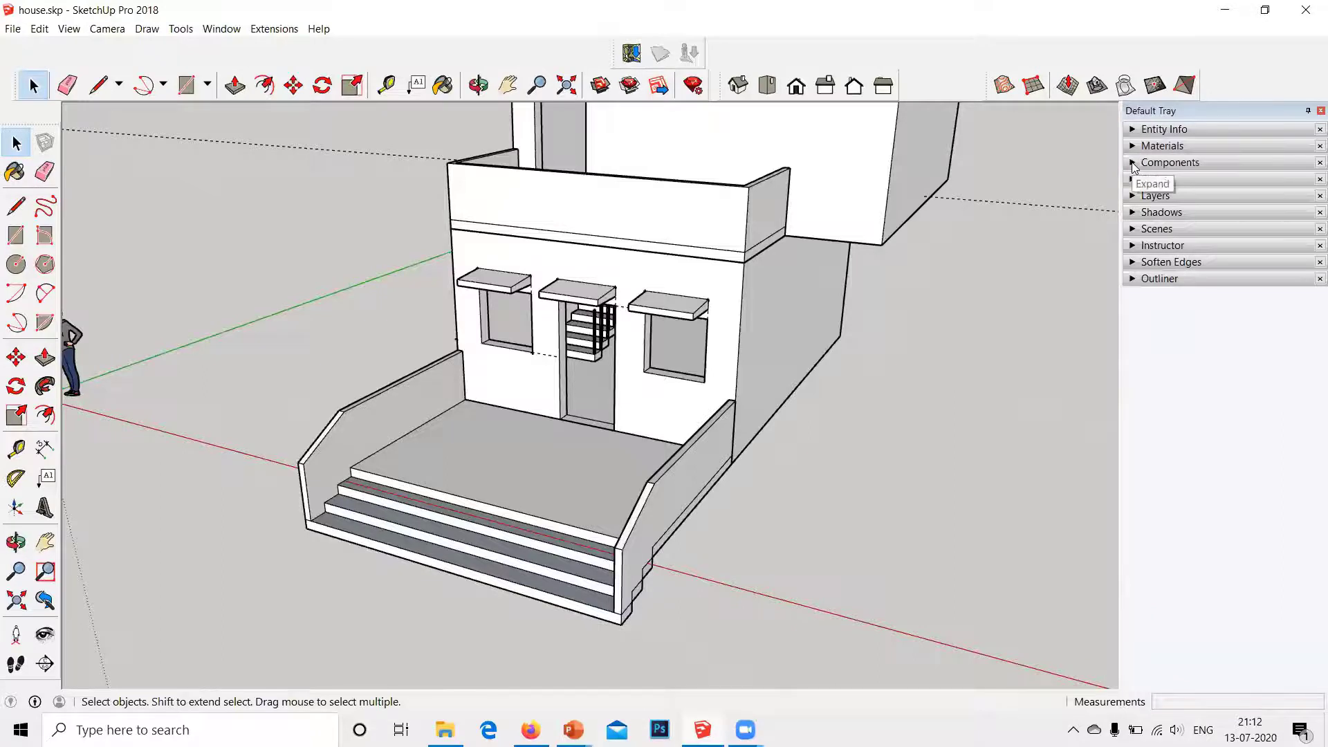
left_click(242, 29)
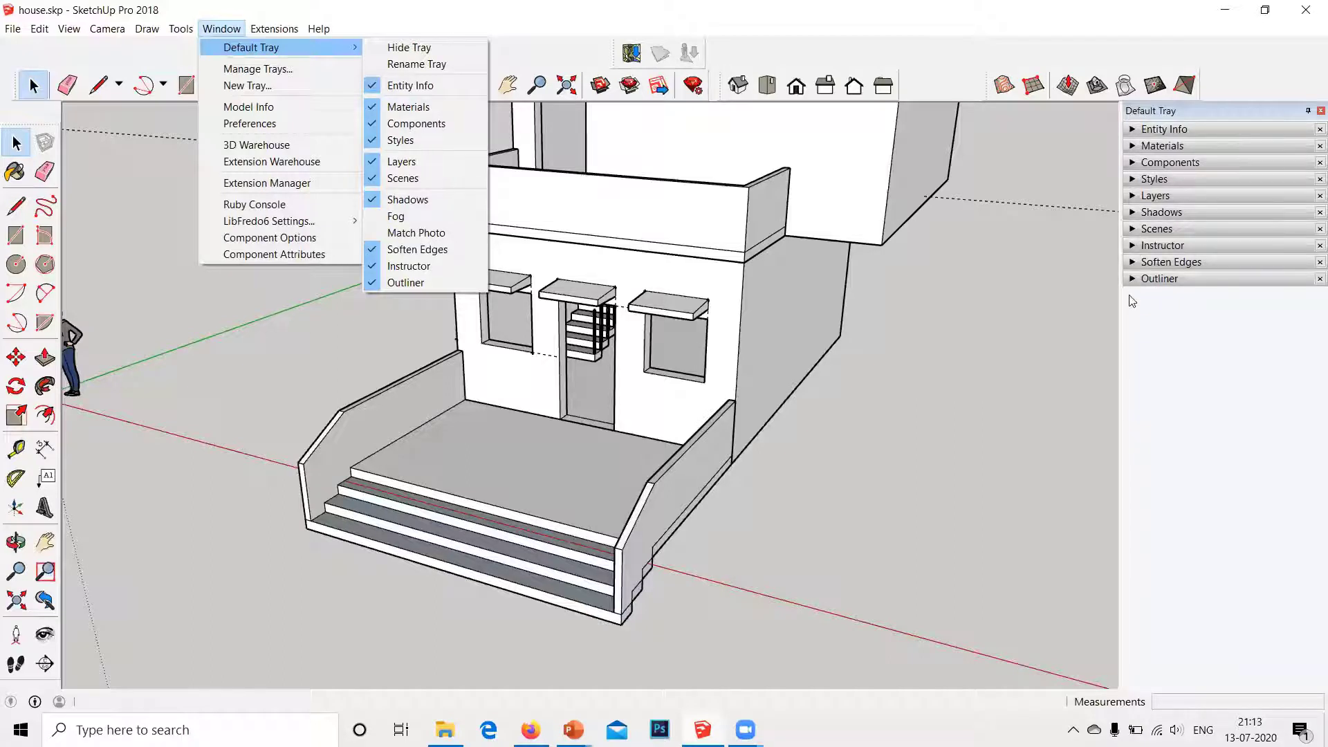
- Expand the Shadows settings and turn on shadows for the model
left_click(1146, 214)
left_click(1146, 215)
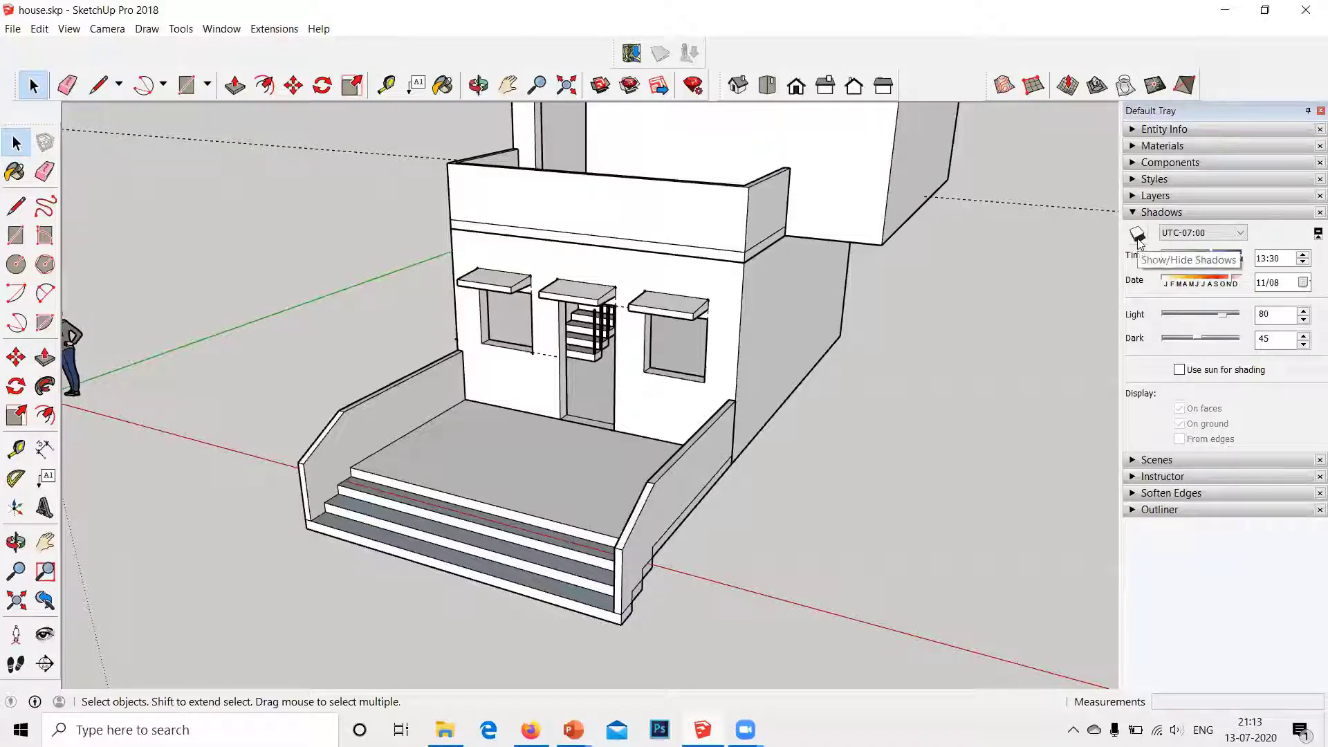
left_click(1138, 234)
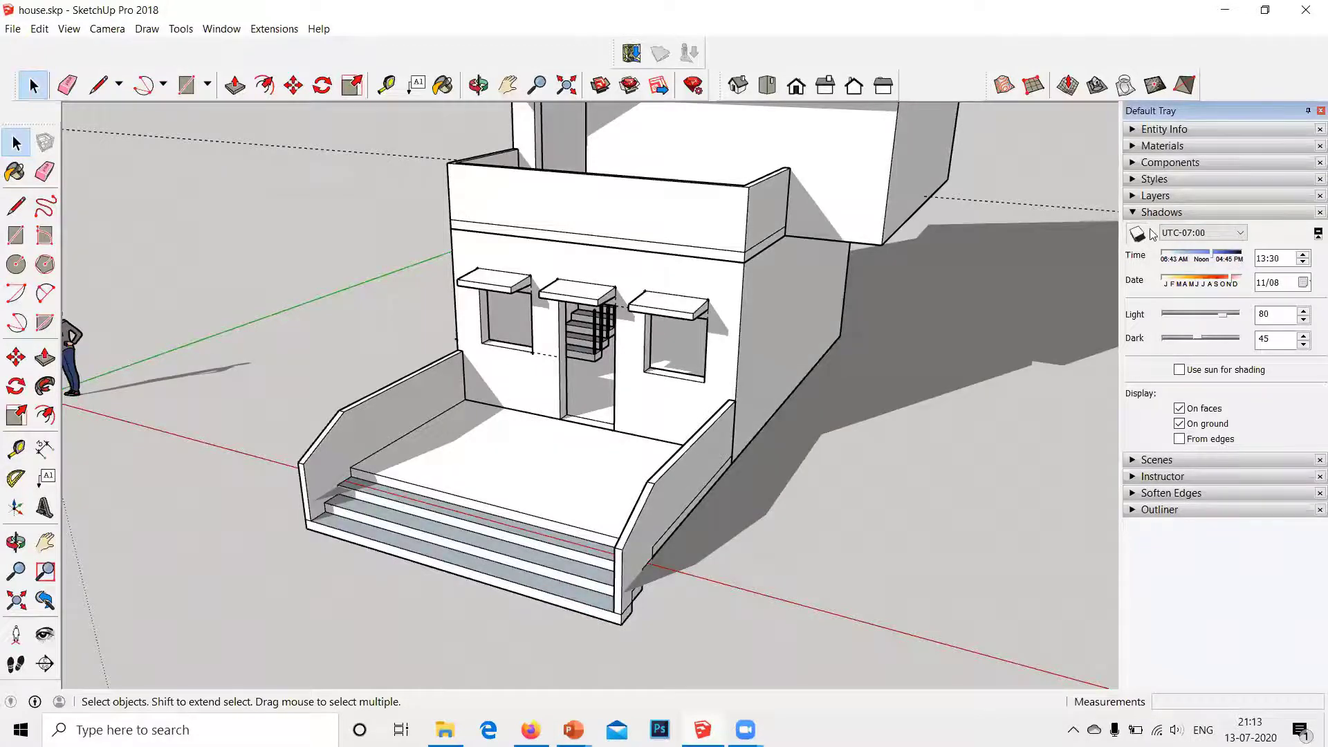
- Delete the long horizontal guide line inside the upper-floor group and leave the group
scroll(864, 317, "down", 5)
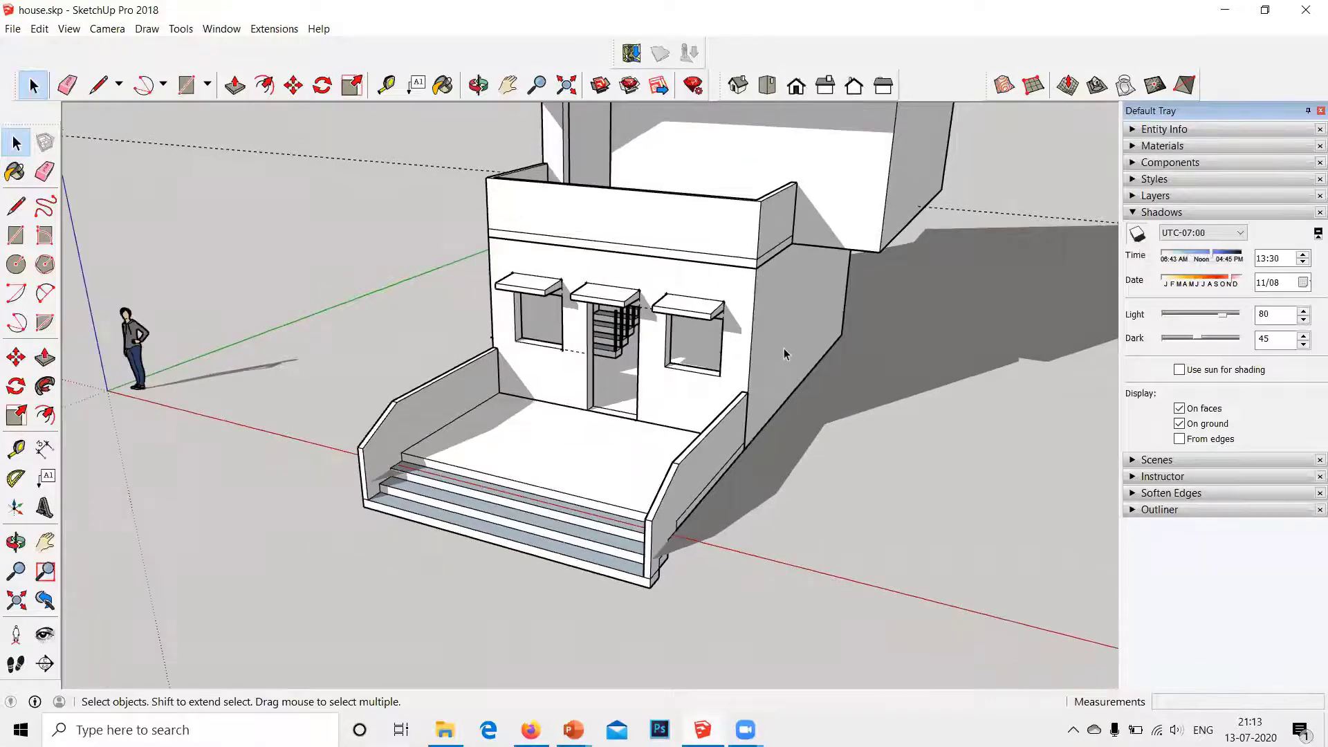
middle_click_drag(888, 311, 1043, 337)
left_click_drag(1041, 333, 952, 222)
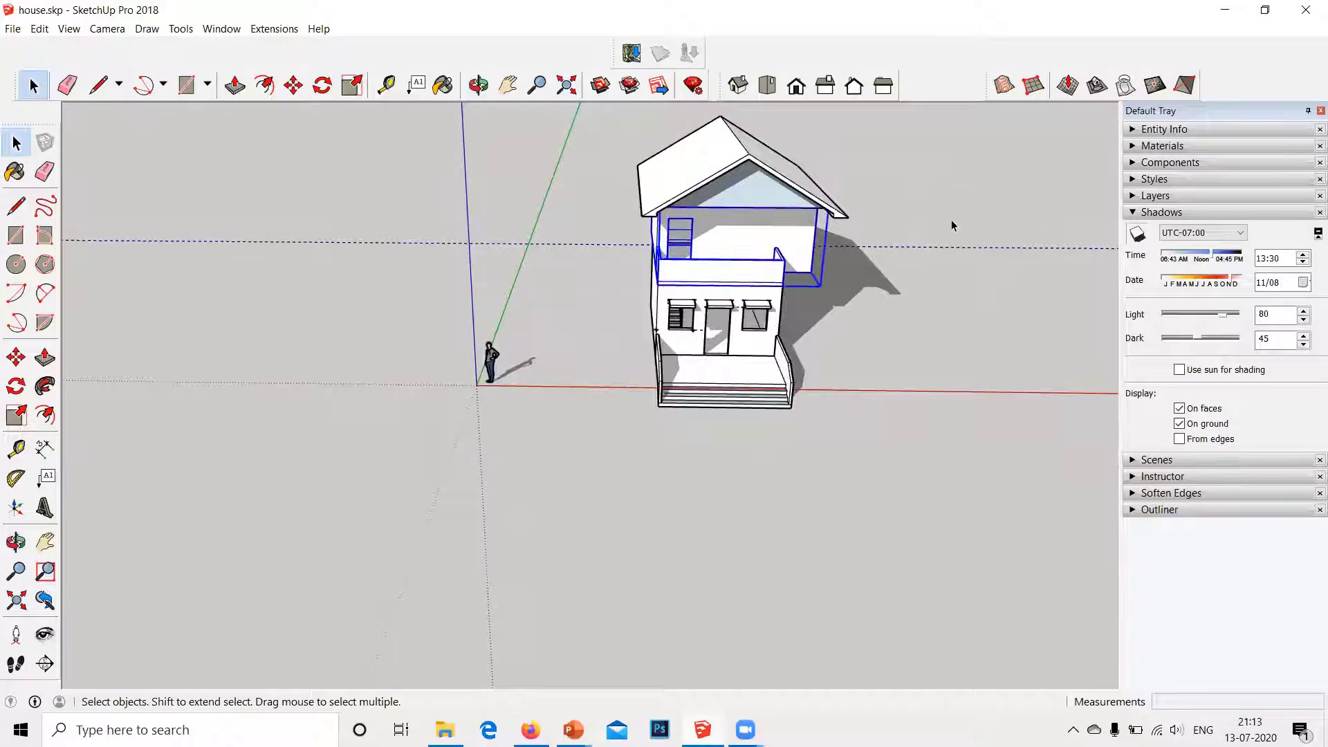
left_click(991, 265)
left_click_drag(991, 264, 961, 231)
double_click(821, 256)
left_click_drag(860, 137, 856, 135)
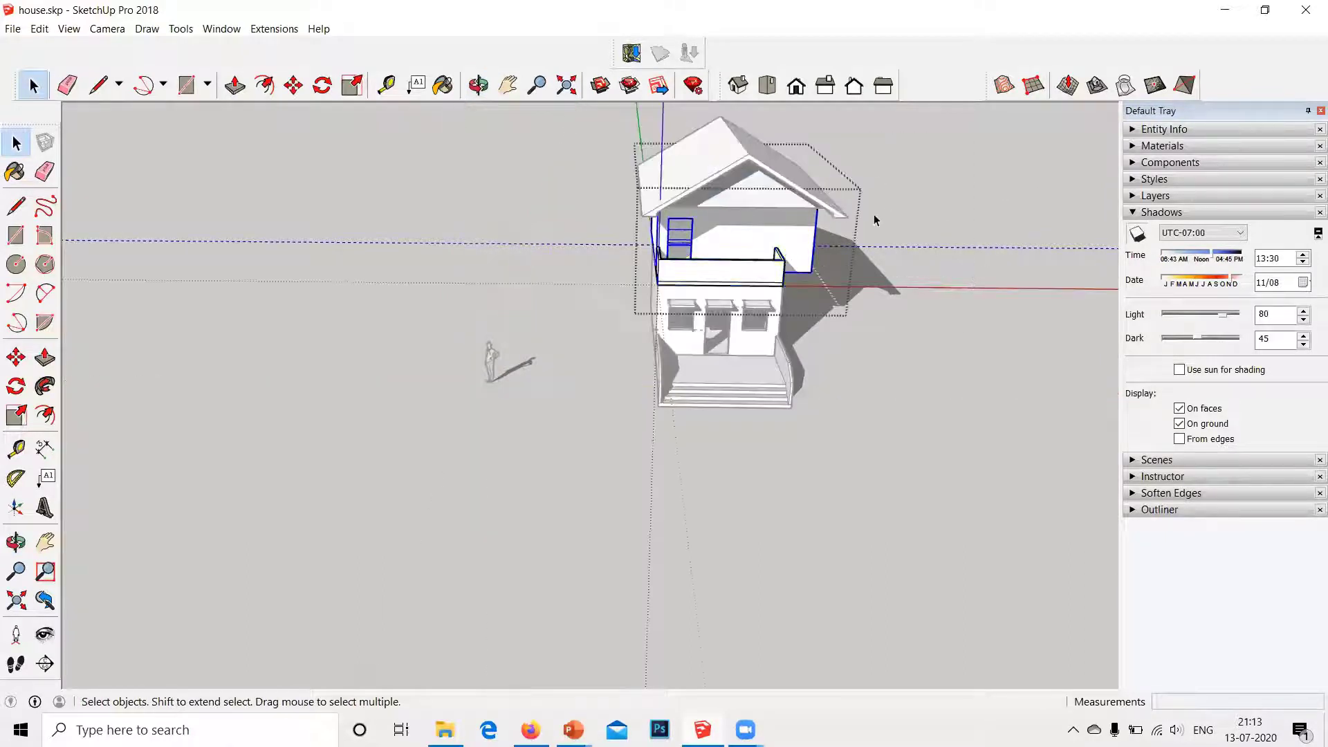
left_click_drag(969, 290, 883, 133)
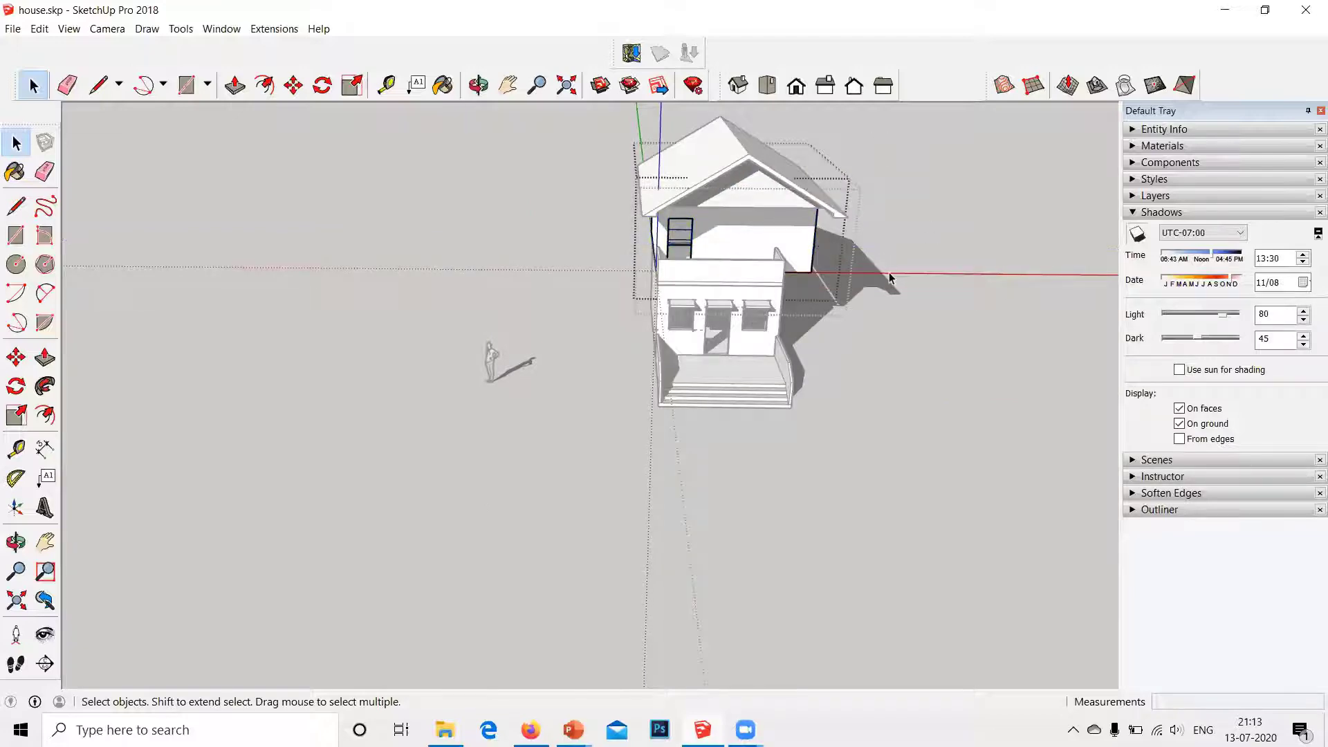
left_click(890, 278)
- Expand Materials and look through the Tile, Asphalt and Concrete, and Brick, Cladding and Siding collections
scroll(903, 228, "up", 2)
middle_click_drag(815, 285, 673, 436)
scroll(670, 433, "up", 2)
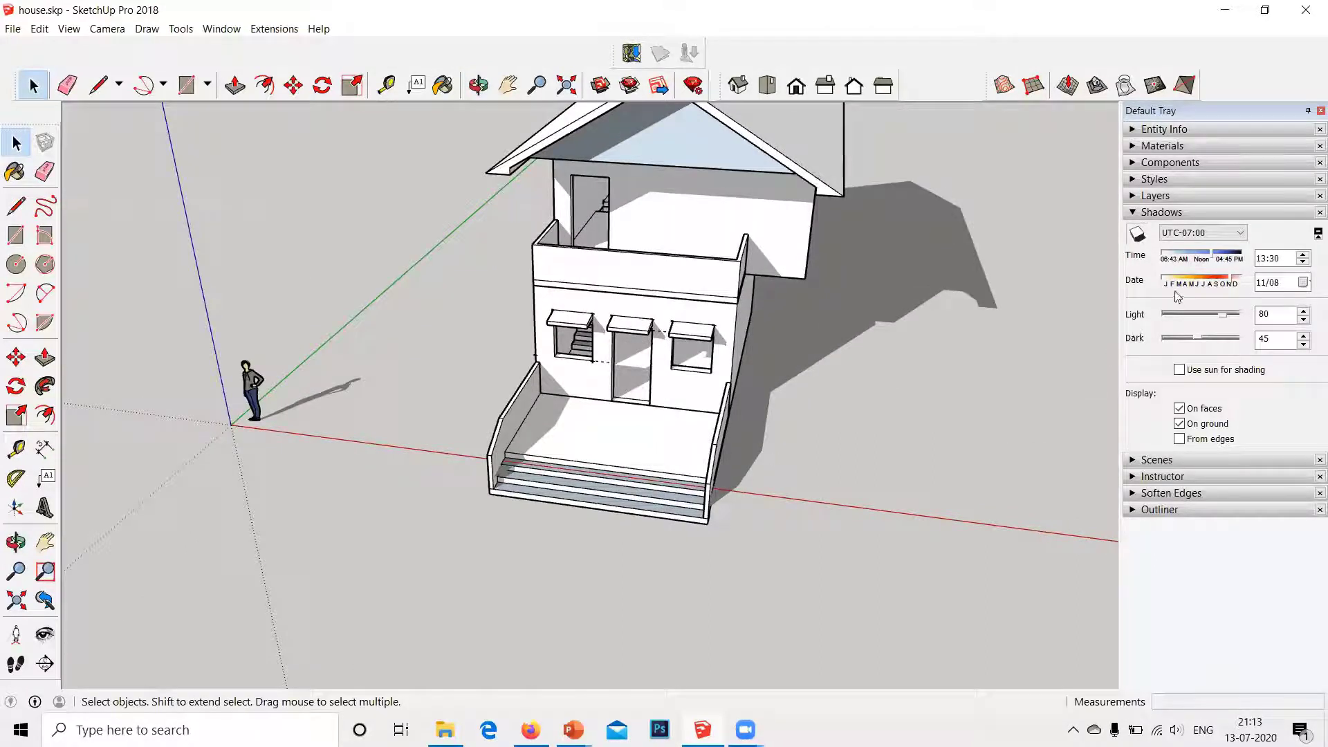
left_click(1168, 146)
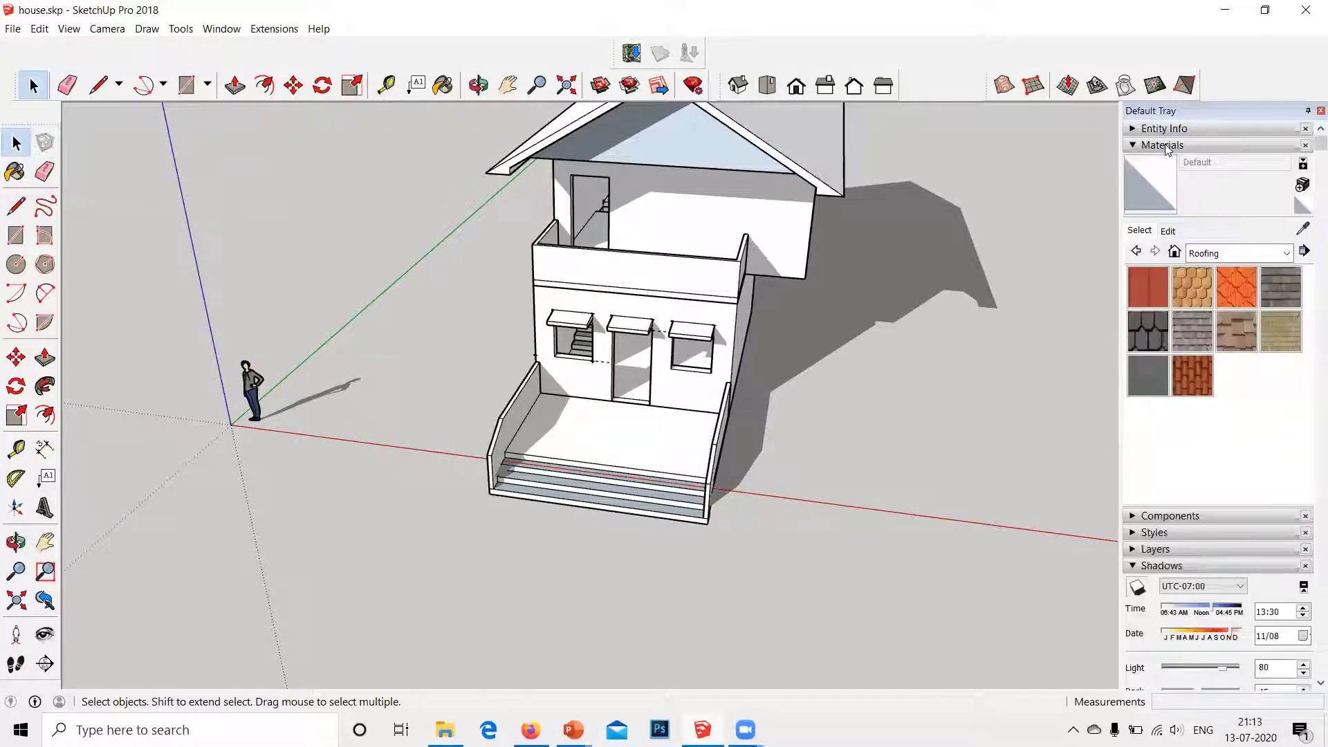
left_click(1285, 256)
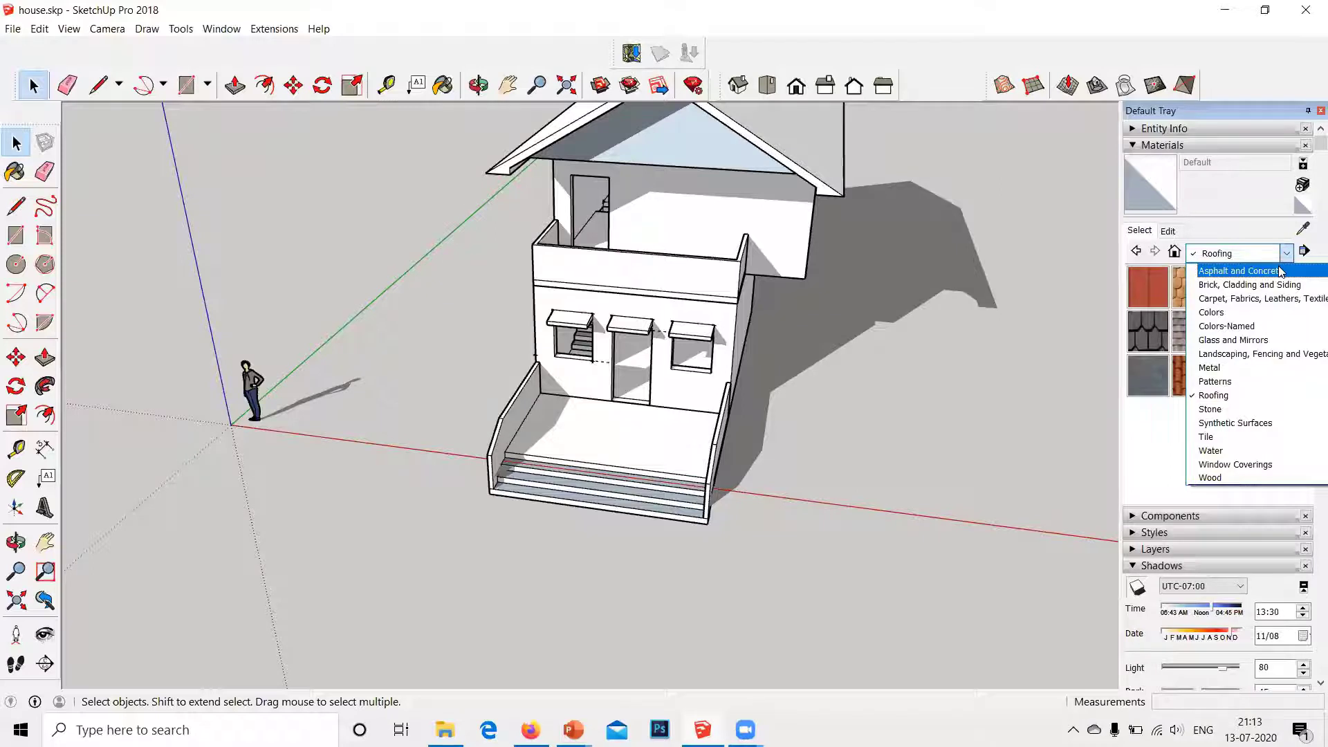
left_click(1207, 436)
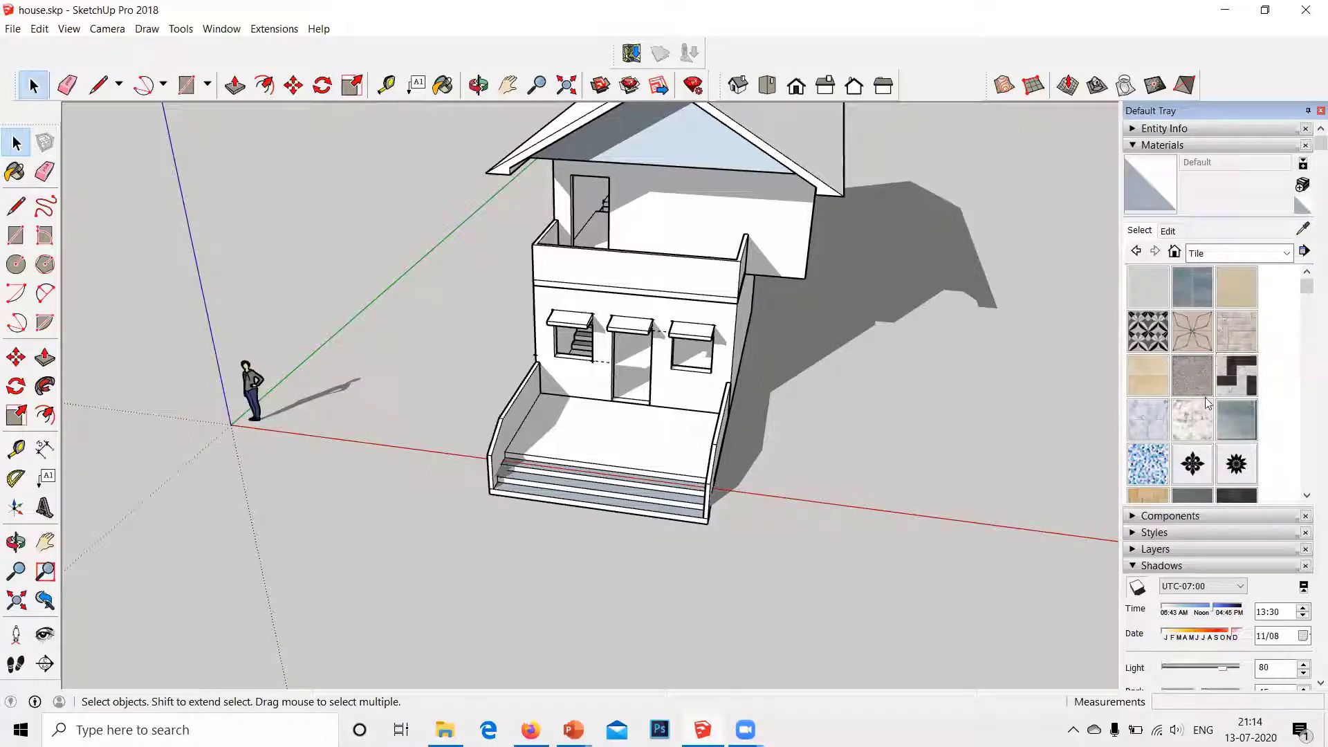
left_click(1288, 253)
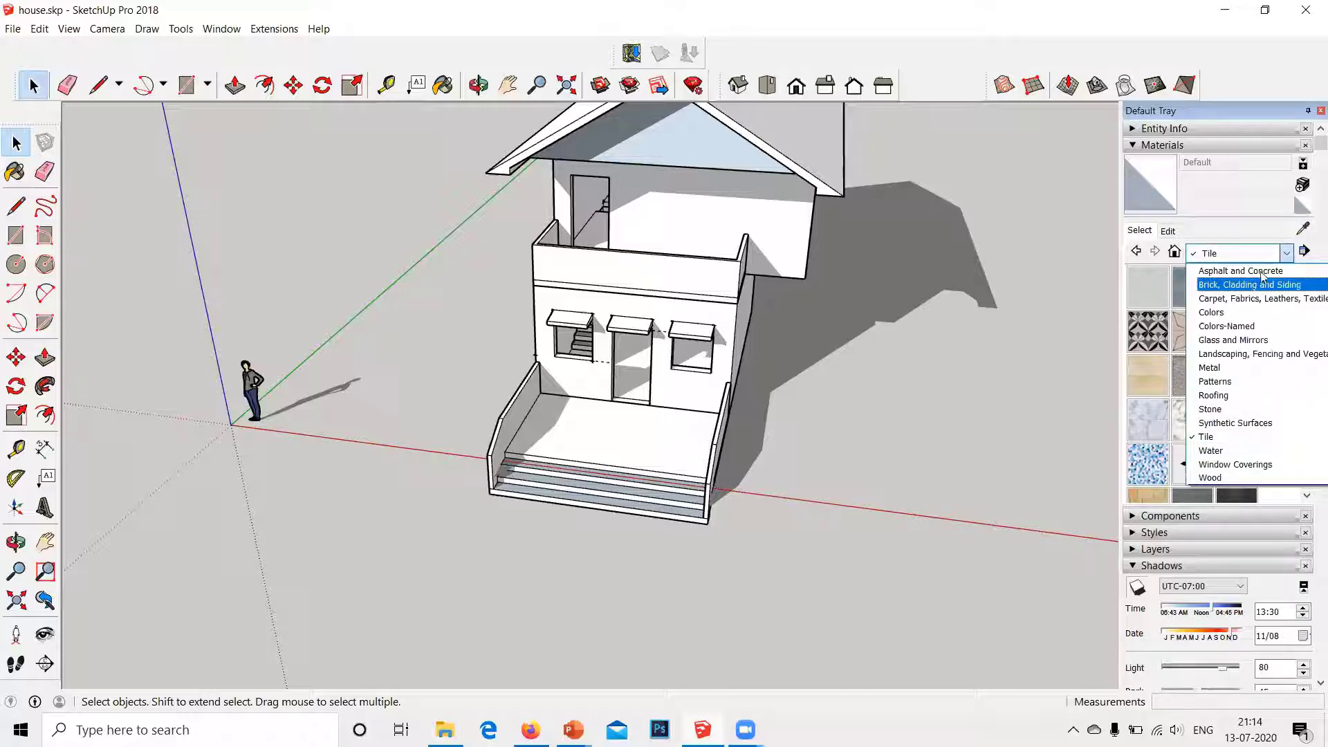
left_click(1262, 271)
left_click(1245, 254)
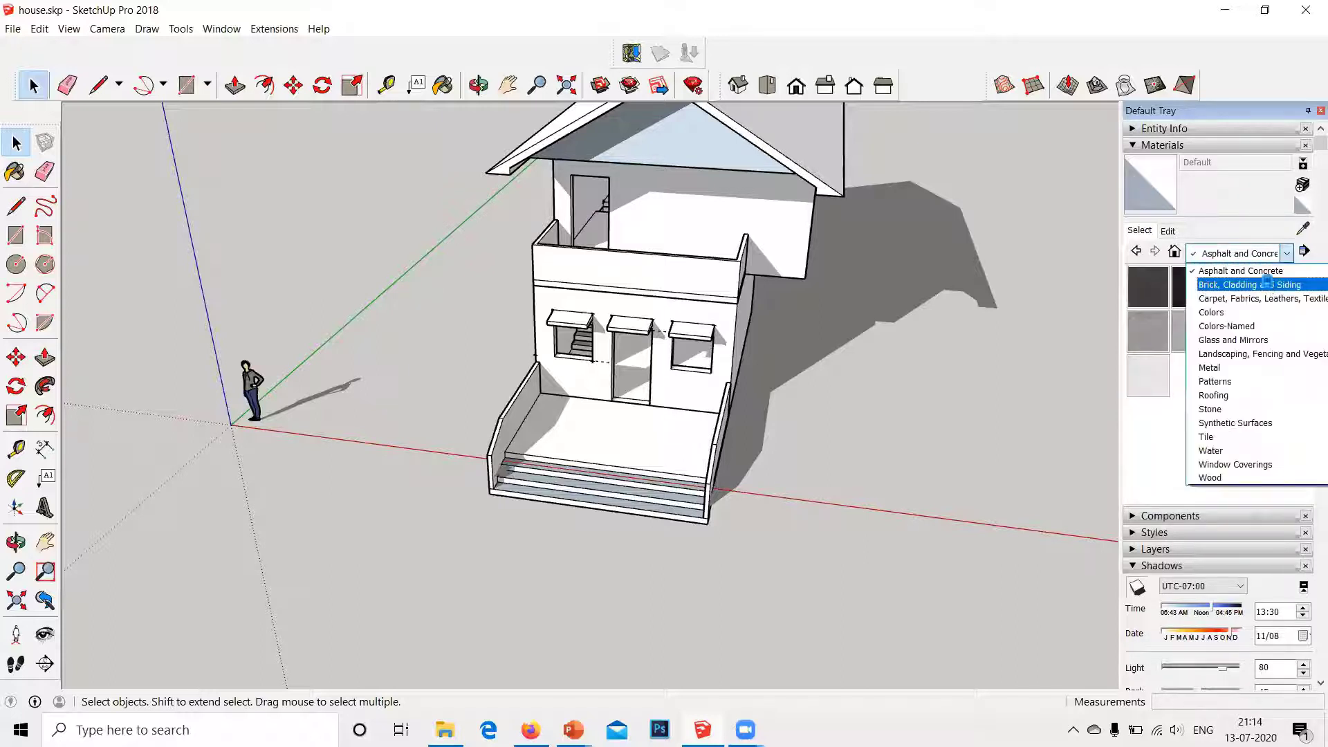
left_click(1266, 283)
- Switch the material library to the Tile collection and browse through its swatches
left_click(1285, 256)
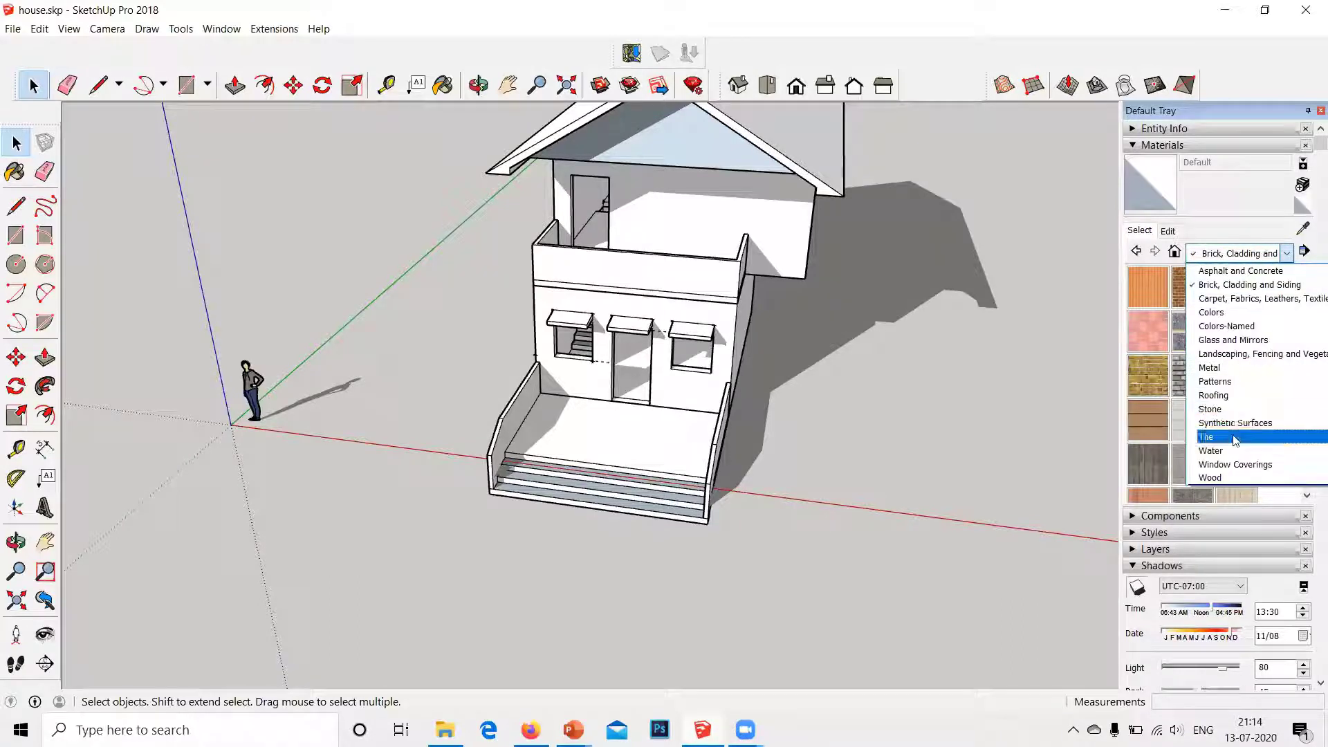
left_click(1235, 440)
scroll(1238, 415, "down", 3)
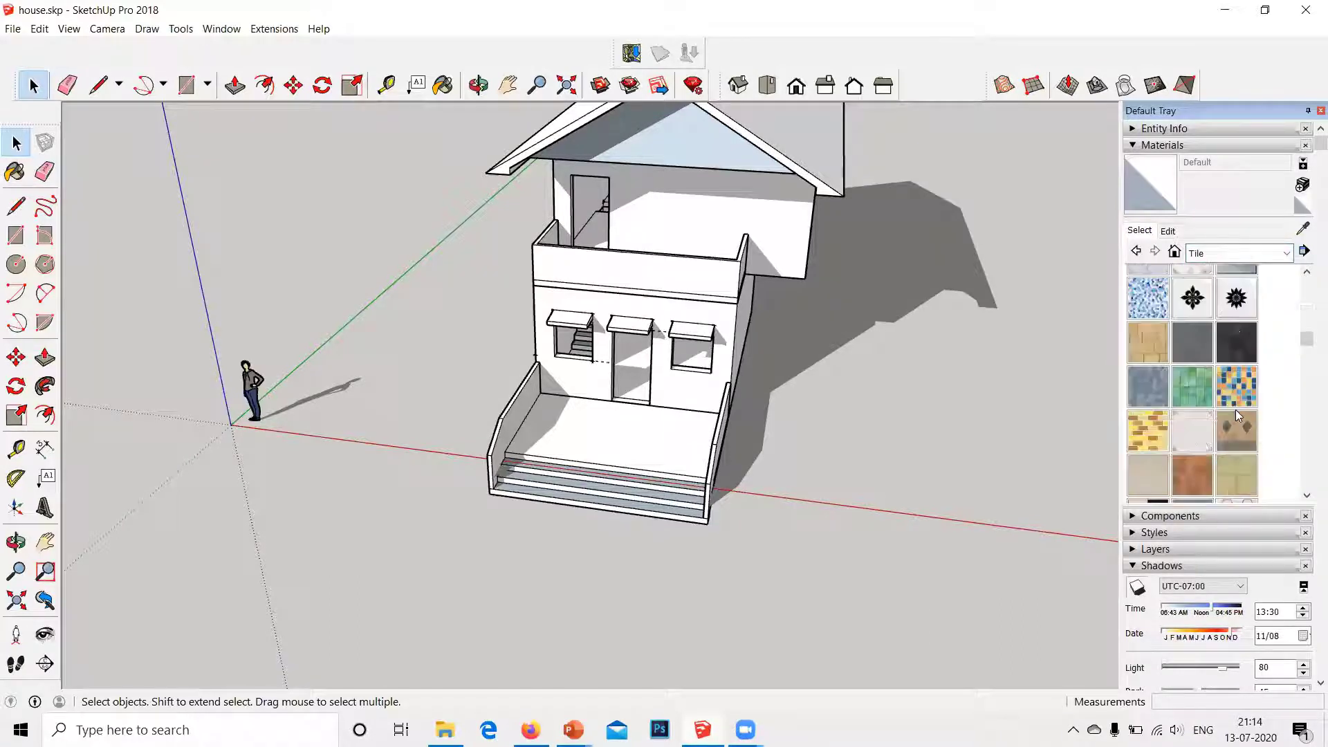
scroll(1238, 415, "down", 3)
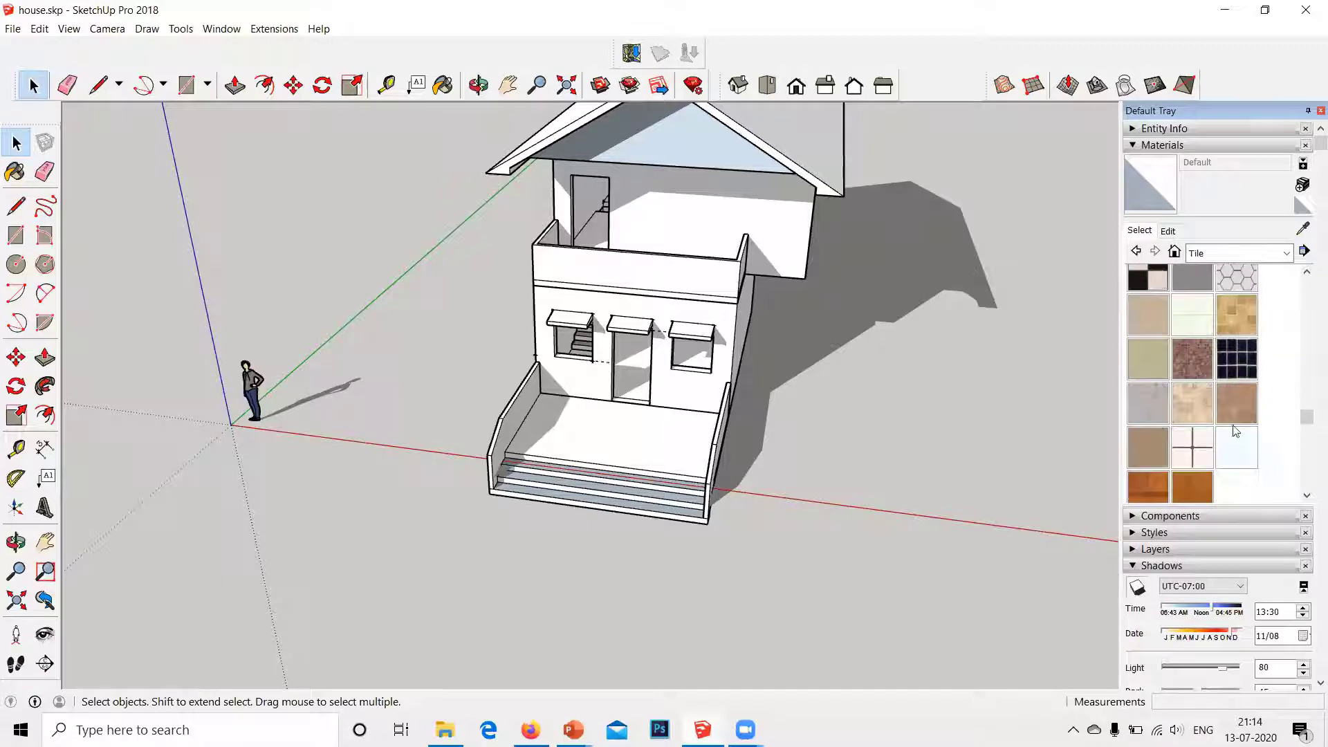
scroll(1199, 453, "down", 2)
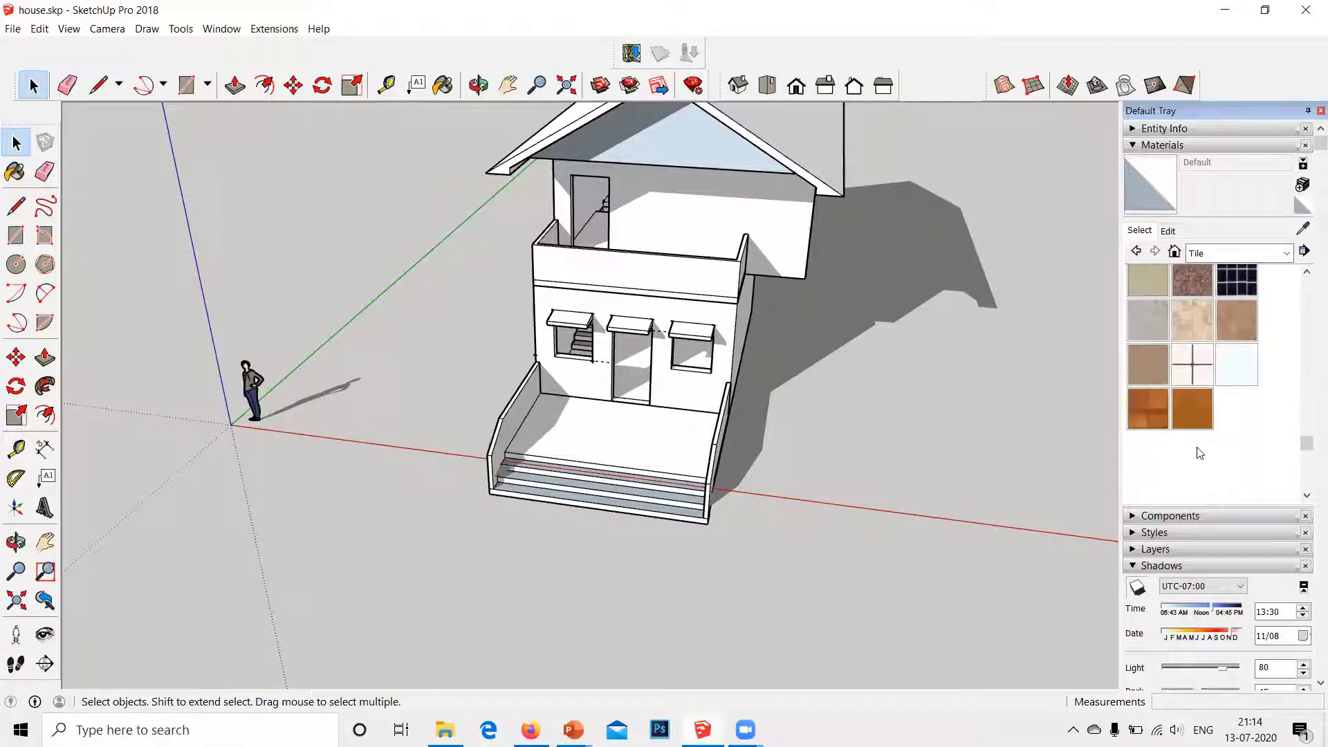
- Try painting the whole porch group with Tile Veriegated Stone from outside the group, and undo the fill
left_click(1237, 324)
scroll(484, 519, "up", 4)
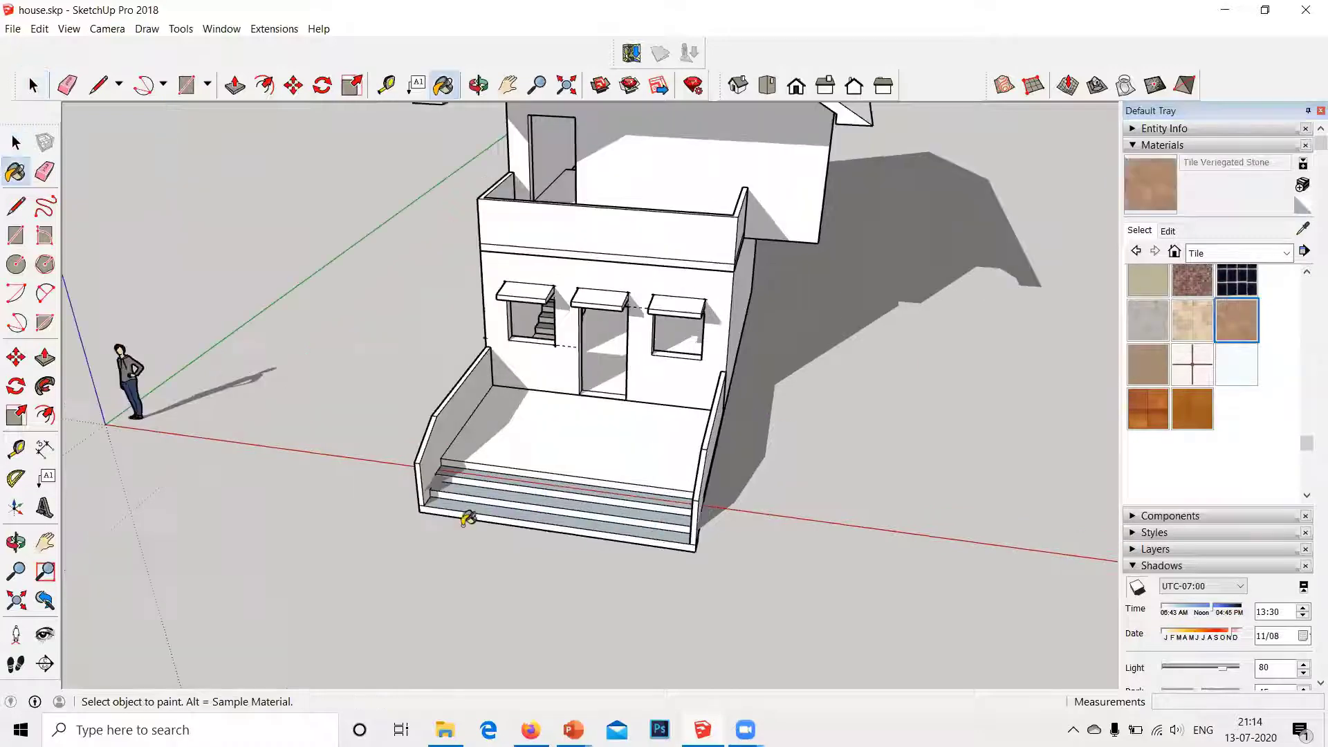
scroll(500, 527, "up", 2)
scroll(515, 502, "up", 3)
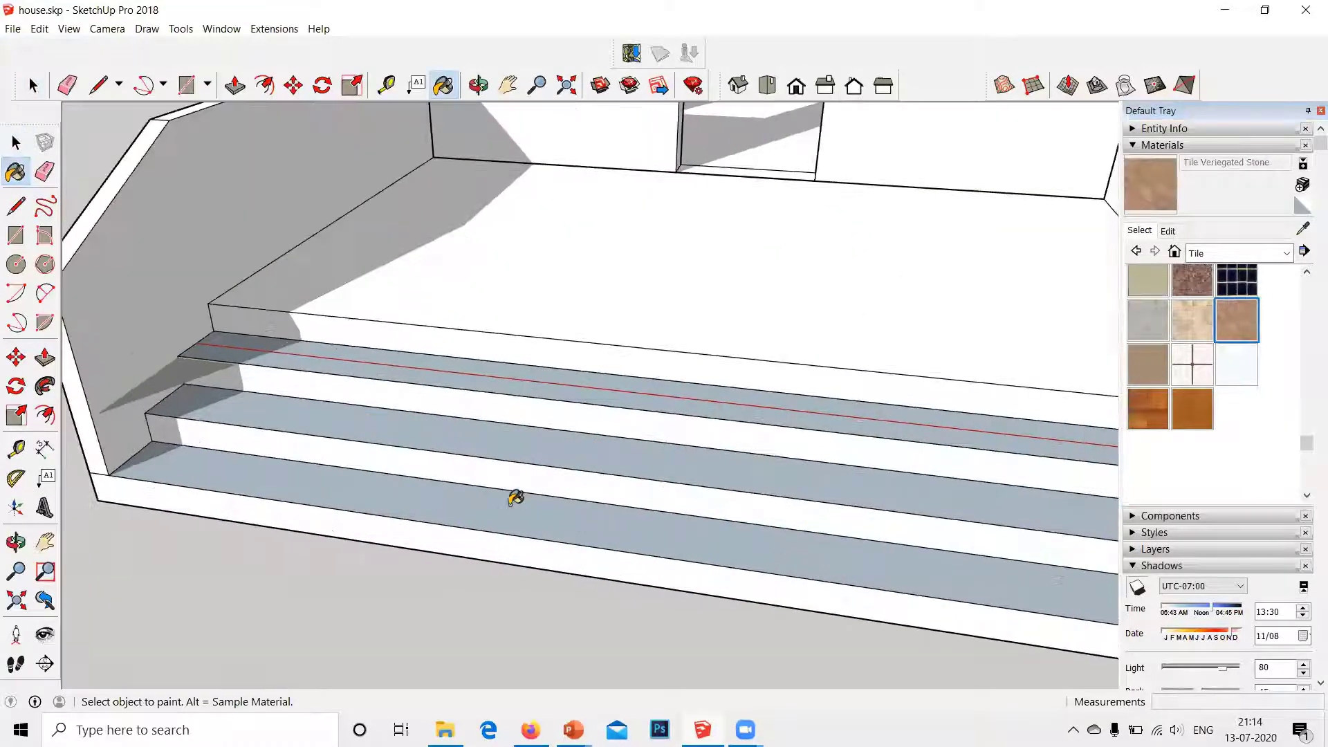
left_click(517, 444)
scroll(519, 441, "down", 5)
mouse_move(595, 435)
middle_mouse_down()
mouse_move(641, 445)
mouse_move(450, 460)
mouse_move(433, 337)
middle_mouse_up()
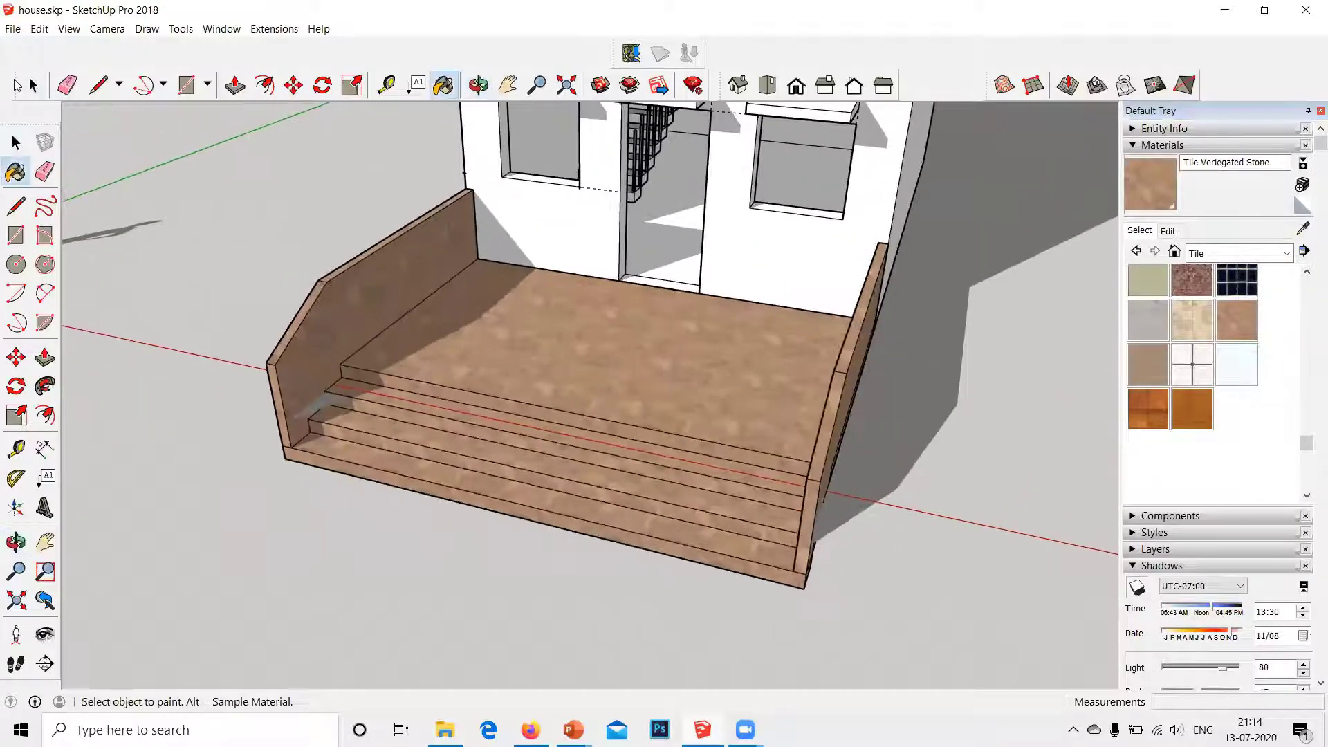
key("space")
scroll(516, 367, "down", 4)
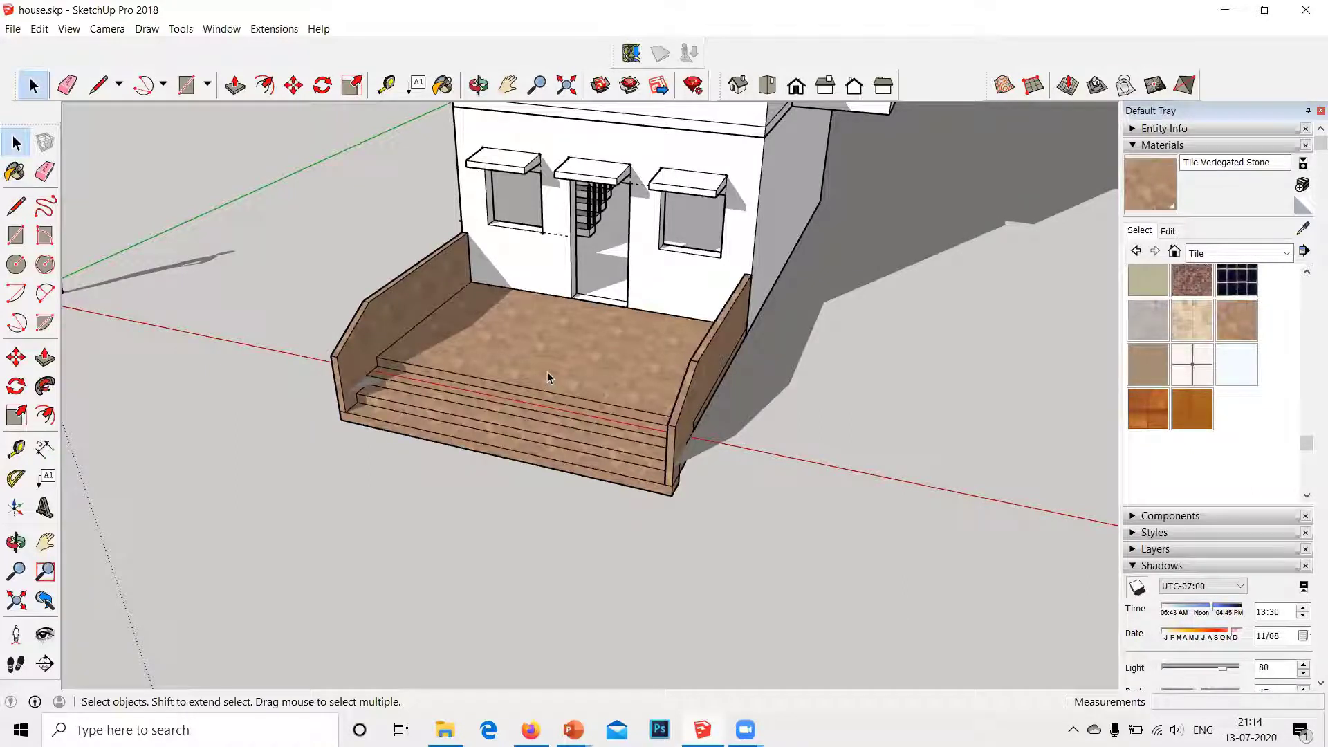
key("ctrl+z")
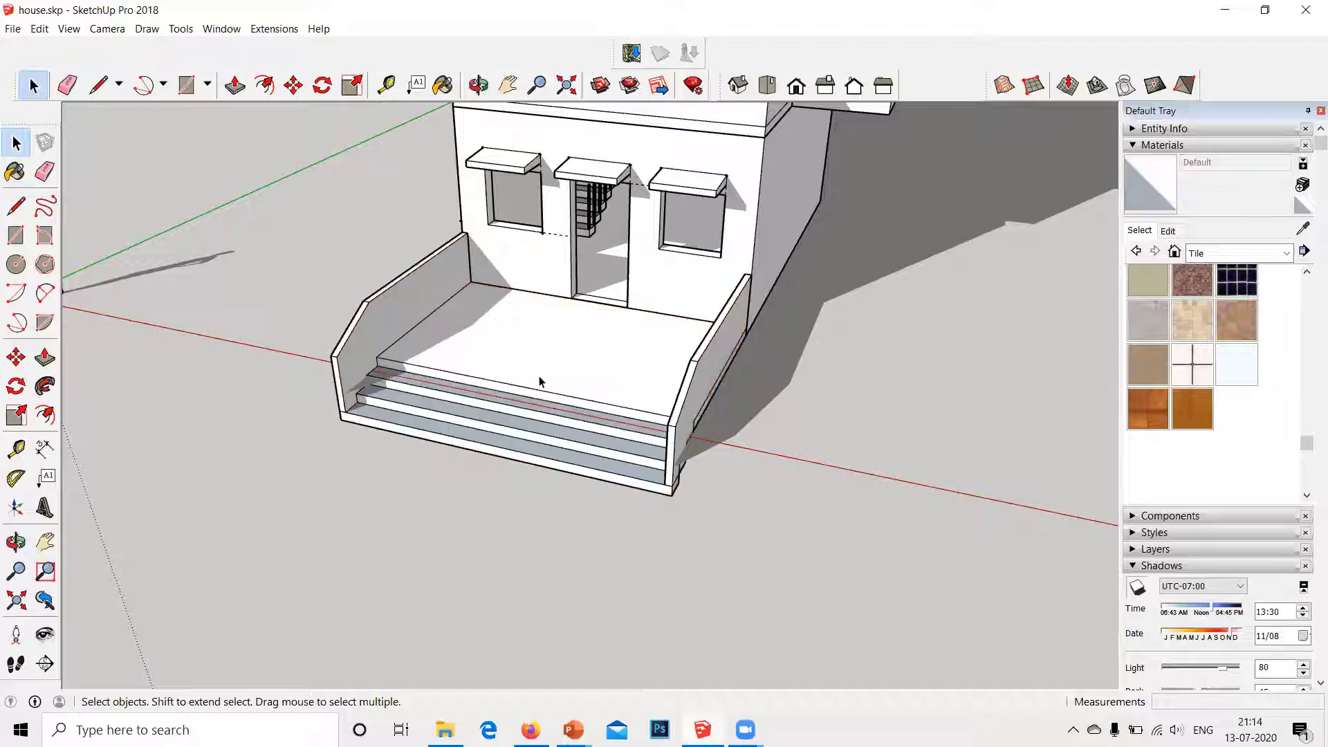
- Open the porch group for editing and paint the step treads and porch floor with Tile Veriegated Stone
double_click(494, 388)
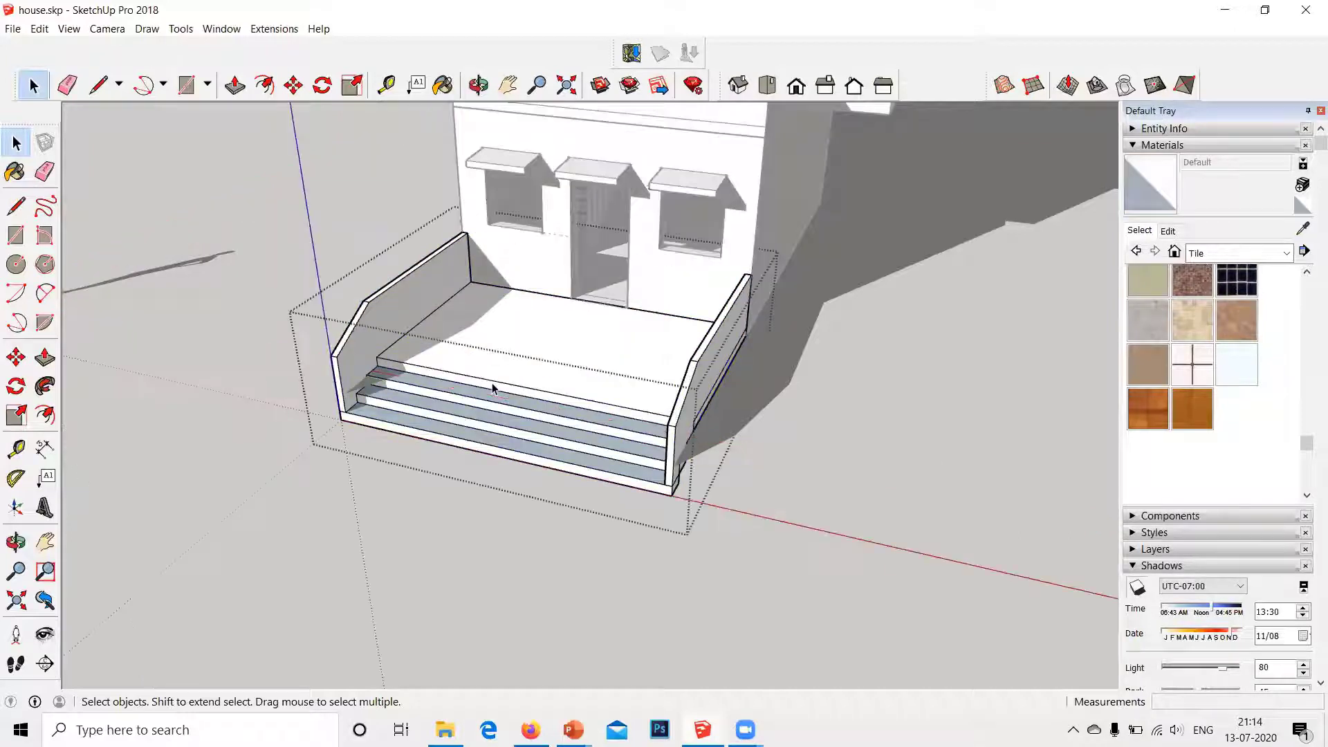
left_click(1236, 320)
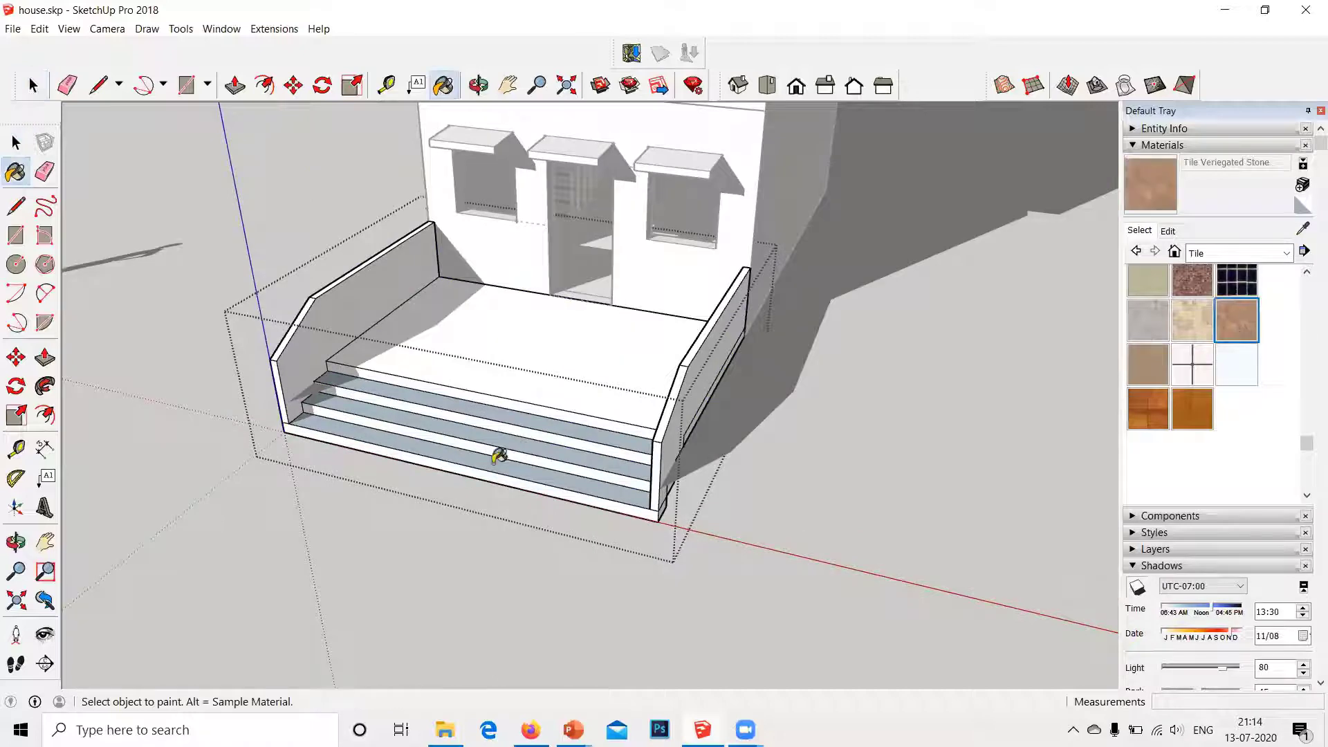
scroll(499, 451, "up", 3)
scroll(507, 461, "up", 2)
left_click(525, 398)
left_click(572, 344)
left_click(586, 307)
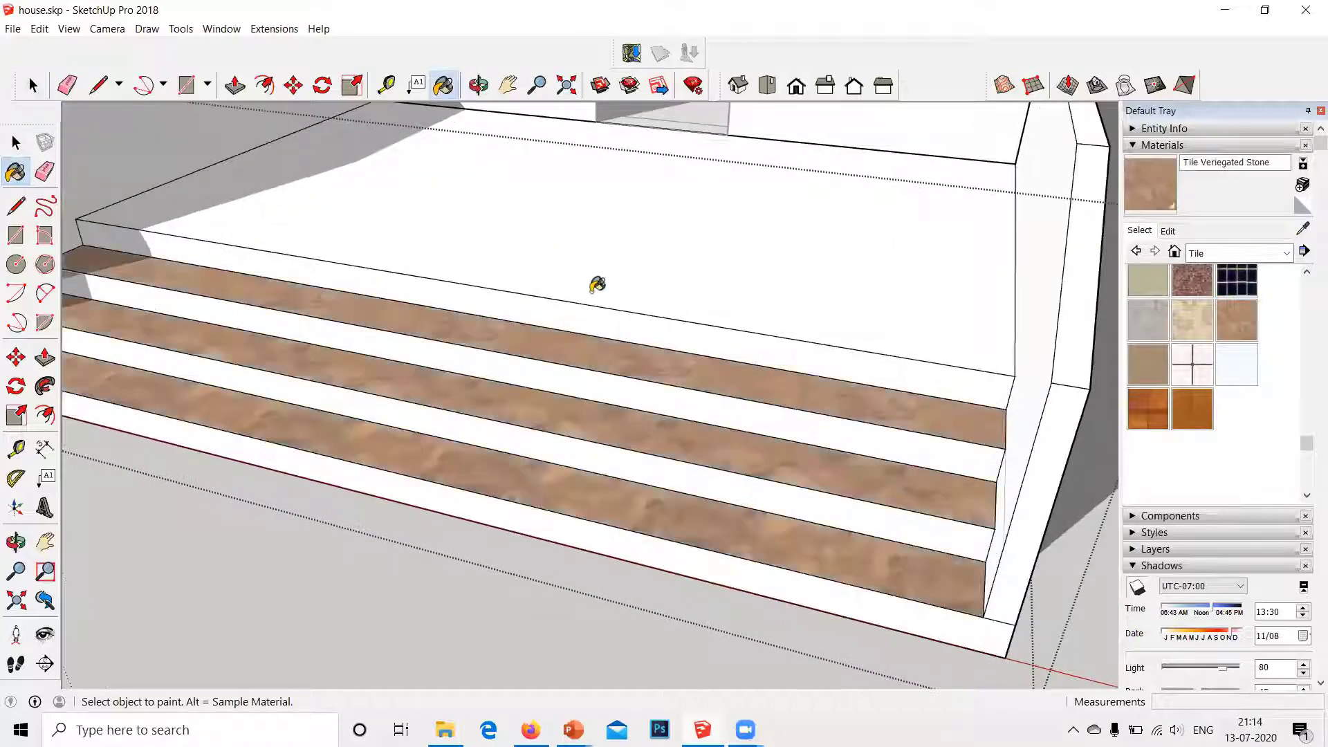
left_click(592, 291)
scroll(471, 391, "down", 1)
scroll(632, 290, "down", 3)
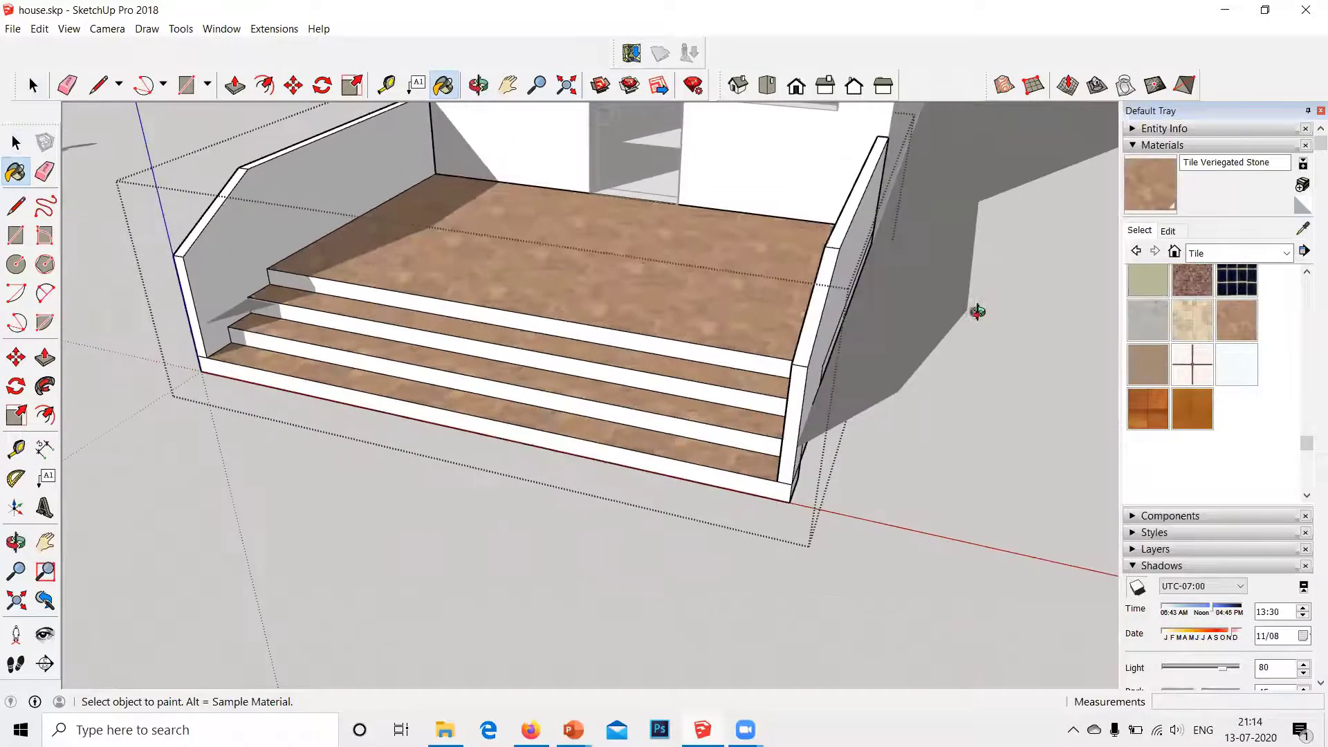
- Try the Wood Square Tile 01 material on the front face of the lowest porch step
mouse_move(978, 311)
middle_mouse_down()
mouse_move(720, 413)
mouse_move(575, 403)
mouse_move(567, 442)
middle_mouse_up()
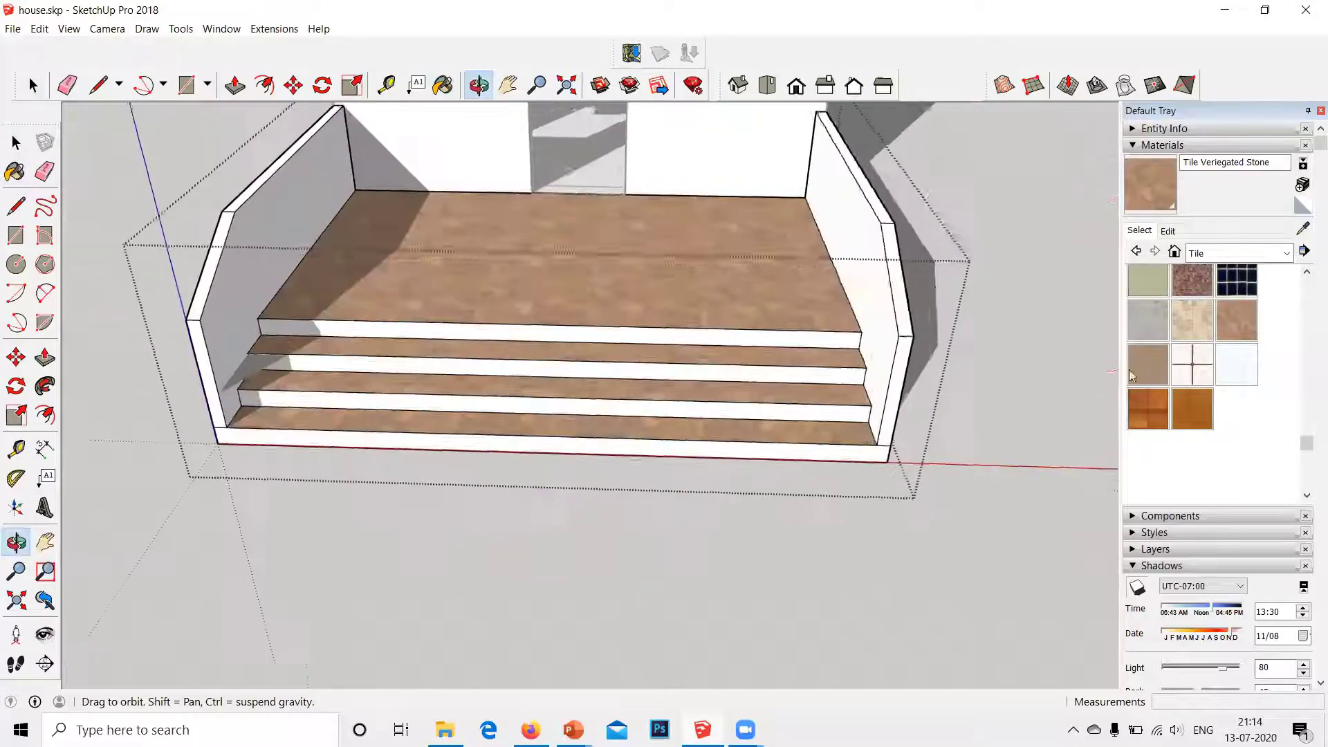
scroll(709, 434, "up", 4)
left_click(695, 415)
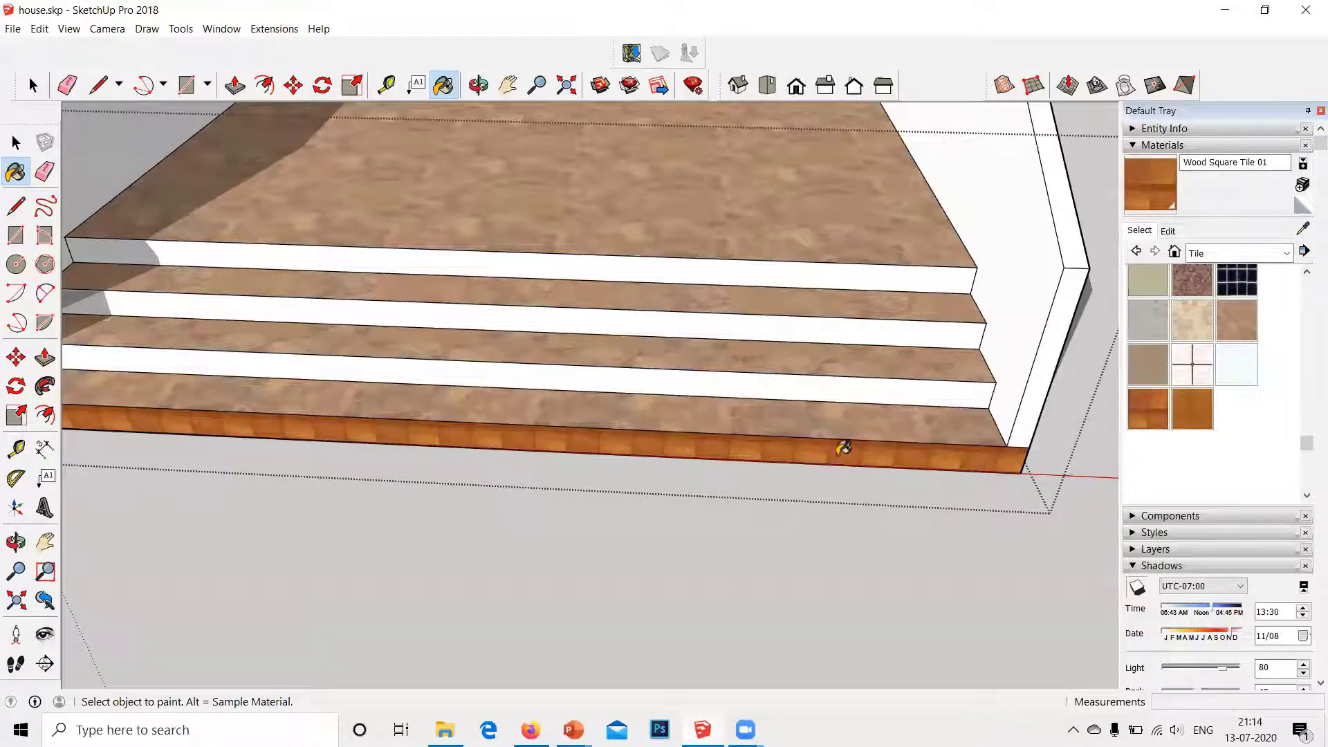
- Paint the risers of all porch steps with Travertine Small Tile and leave the porch group
left_click(1154, 382)
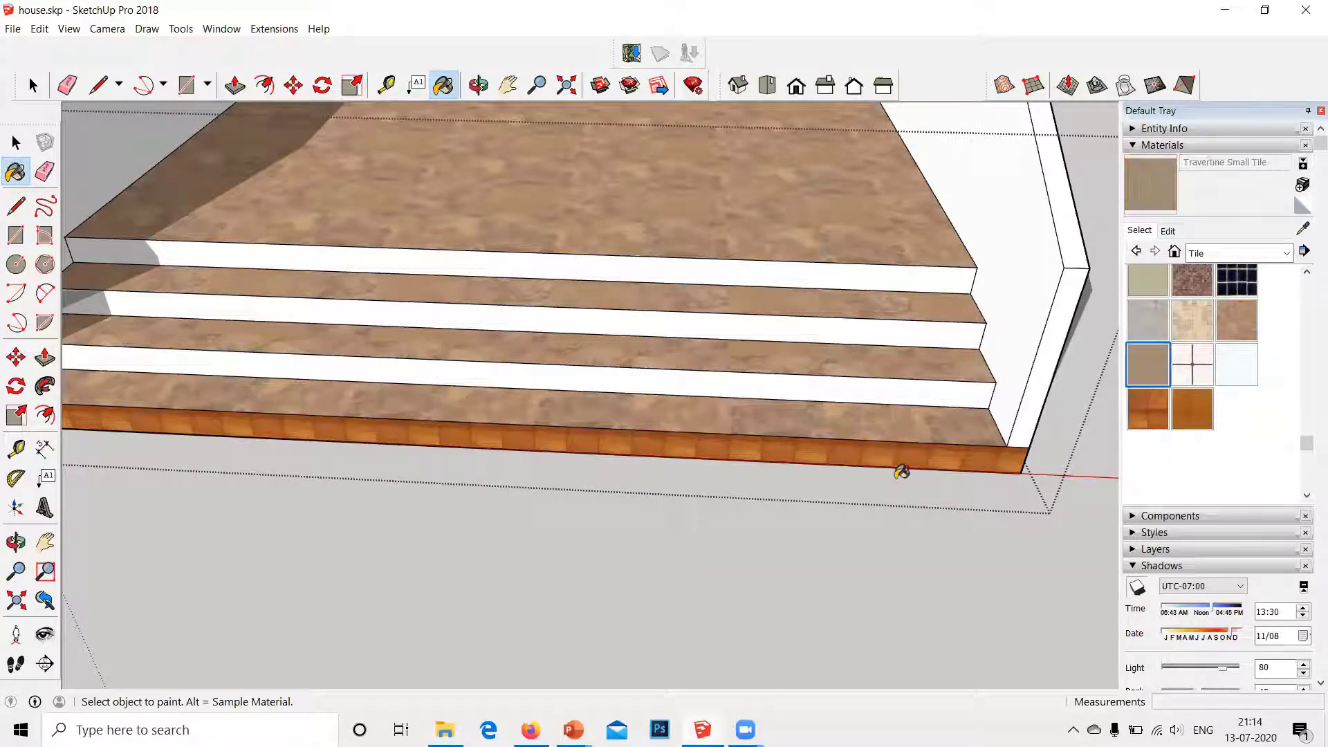
left_click(921, 449)
left_click(832, 331)
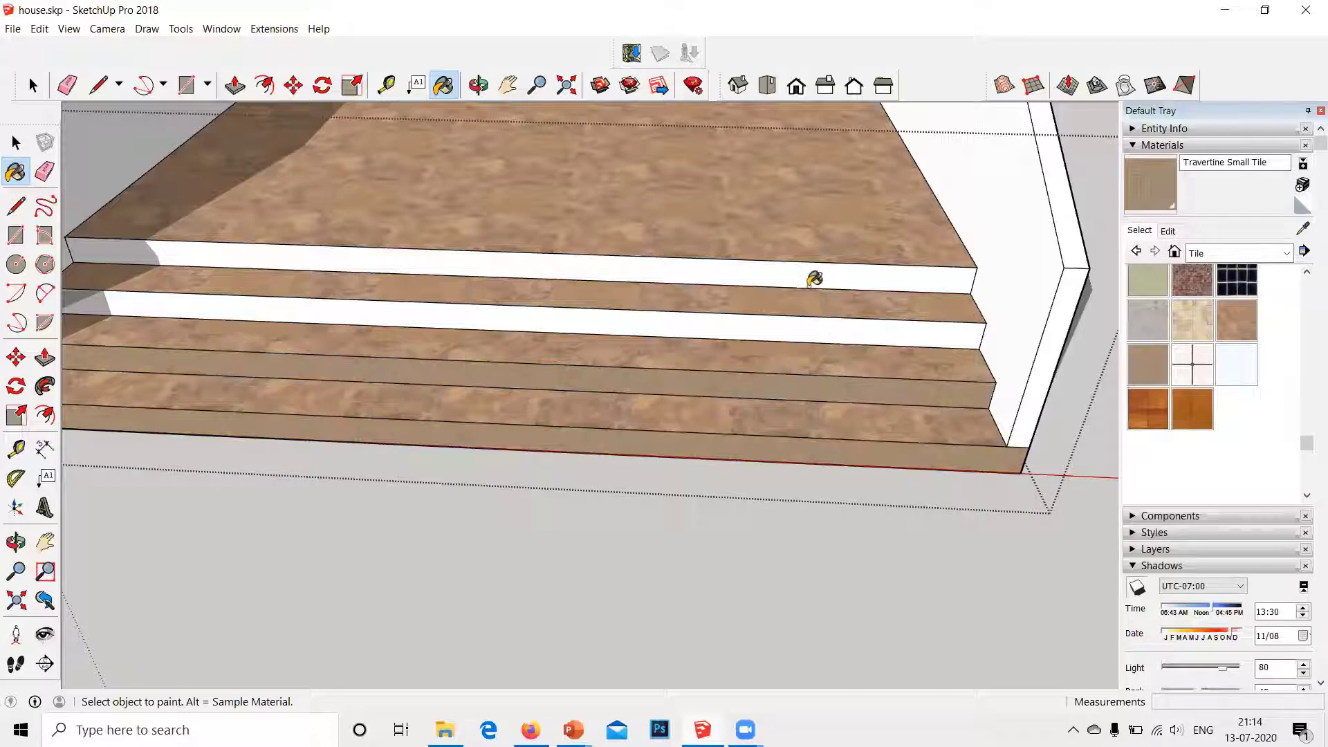
left_click(811, 284)
scroll(763, 356, "down", 5)
mouse_move(893, 311)
middle_mouse_down()
mouse_move(958, 269)
mouse_move(768, 279)
mouse_move(619, 470)
mouse_move(579, 415)
mouse_move(387, 401)
middle_mouse_up()
key("space")
left_click(224, 395)
scroll(592, 335, "down", 1)
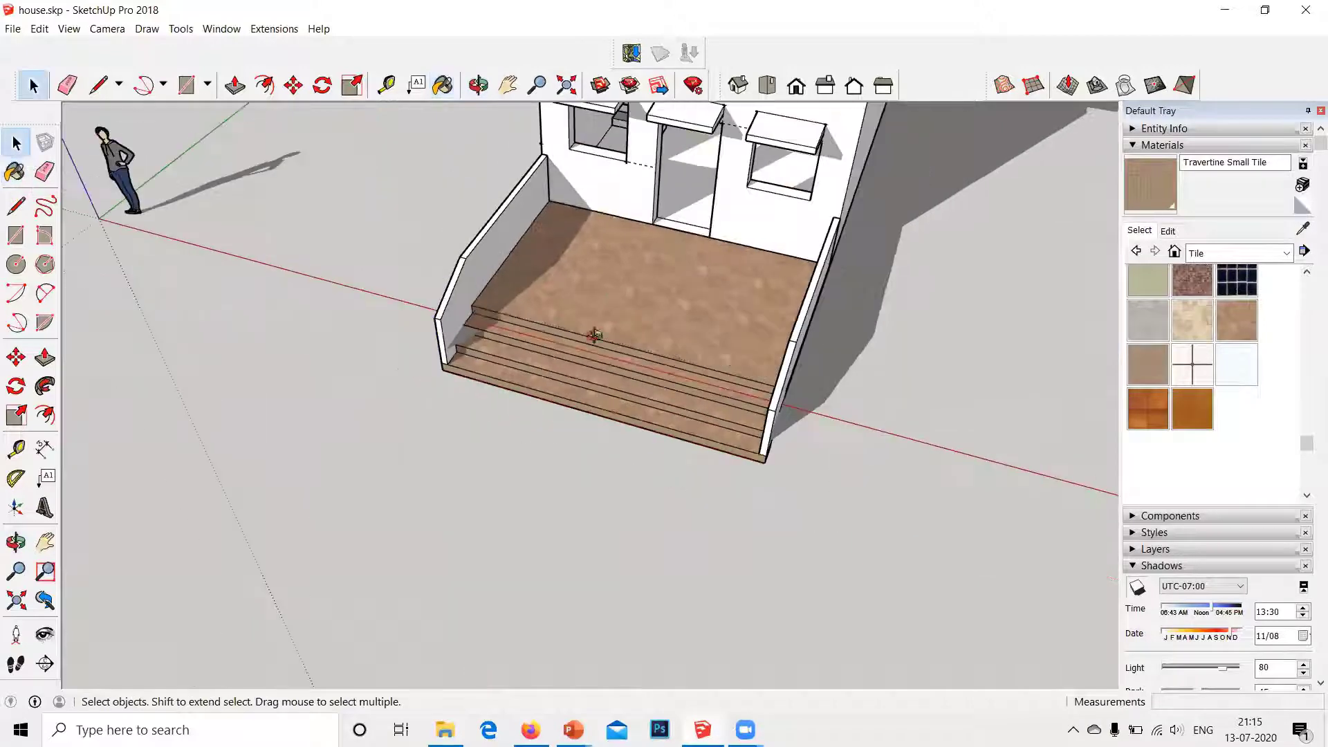
- Reopen the porch group and paint the left side wall's inner face with Fencing Picket Concave from the landscaping and fencing collection
middle_click_drag(593, 335, 533, 250)
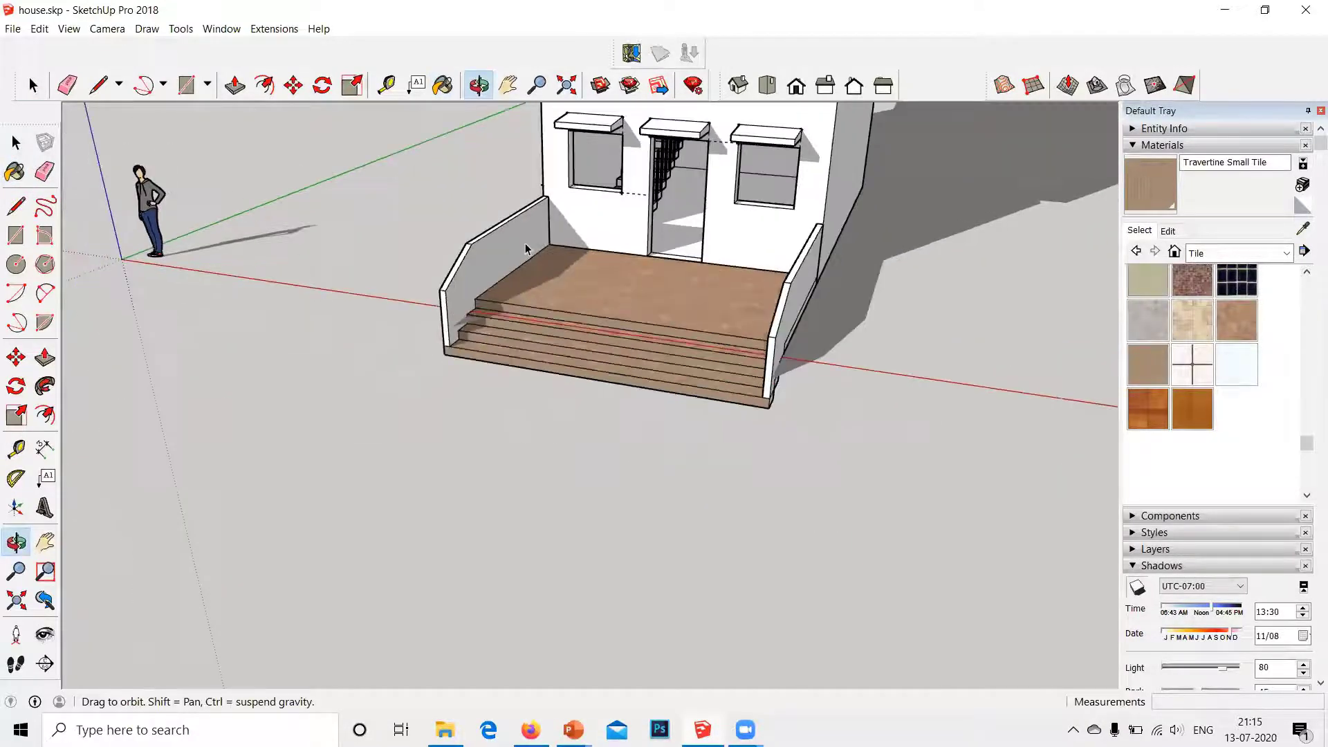
scroll(526, 249, "up", 2)
scroll(525, 248, "up", 1)
left_click(519, 245)
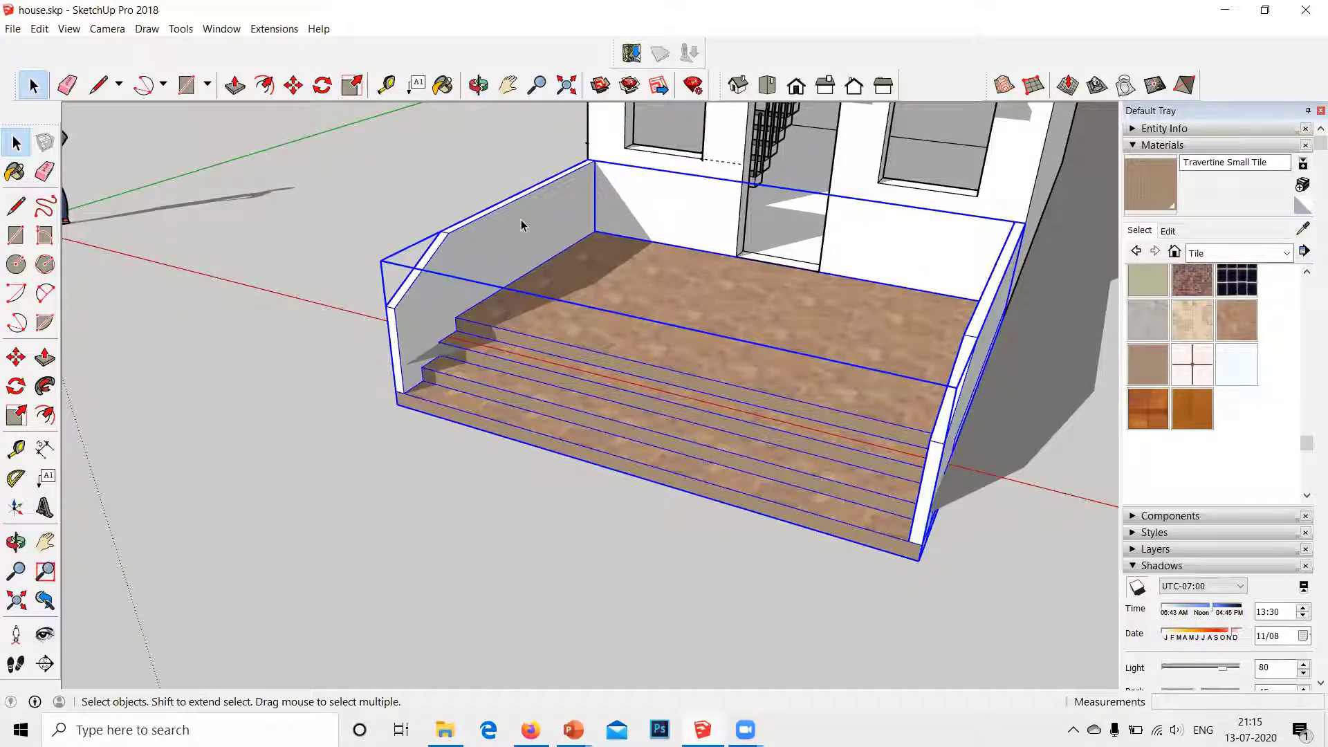
double_click(522, 224)
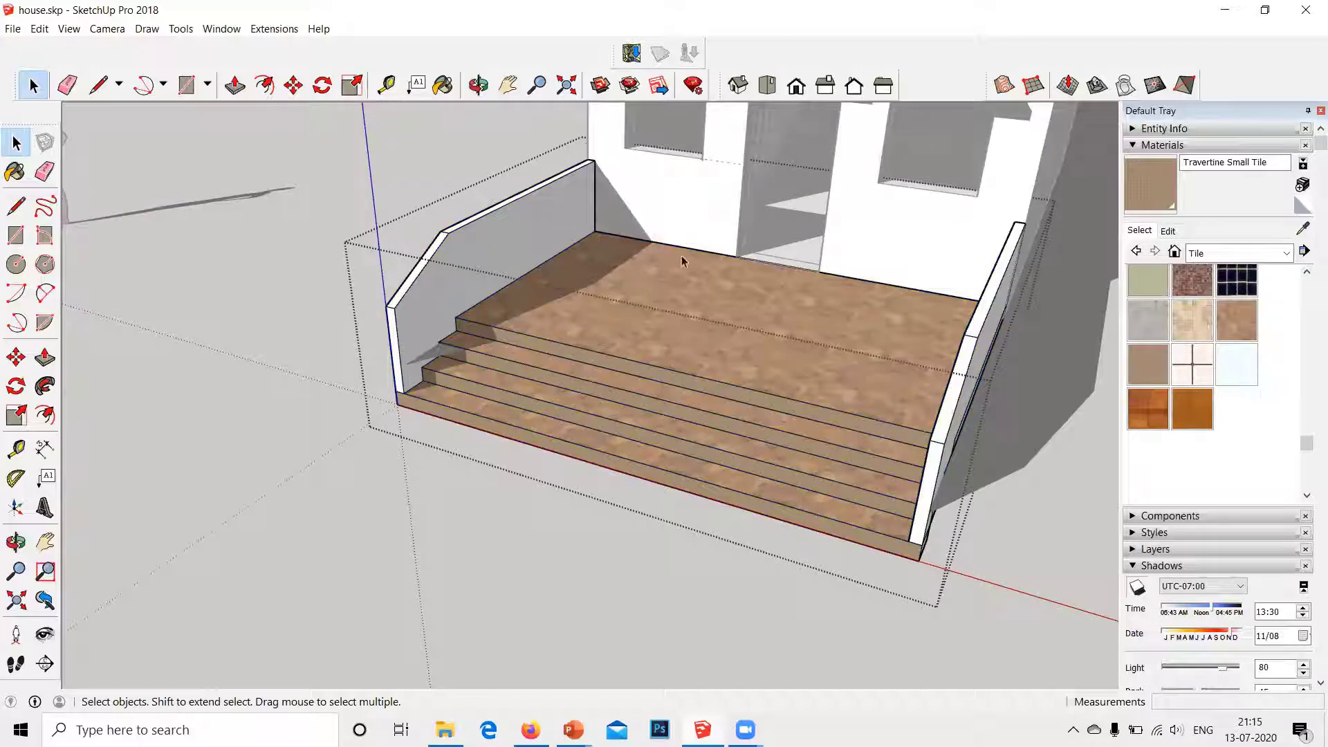
left_click(1288, 256)
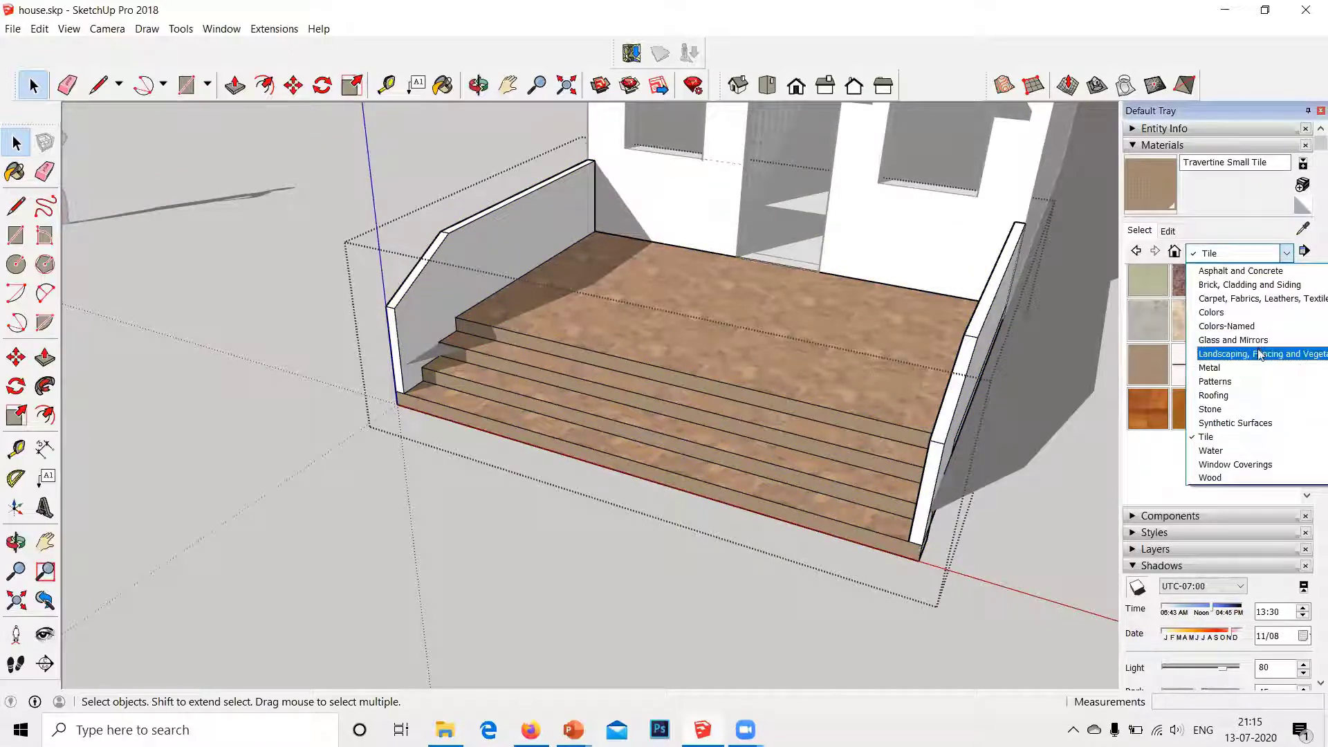
left_click(1260, 357)
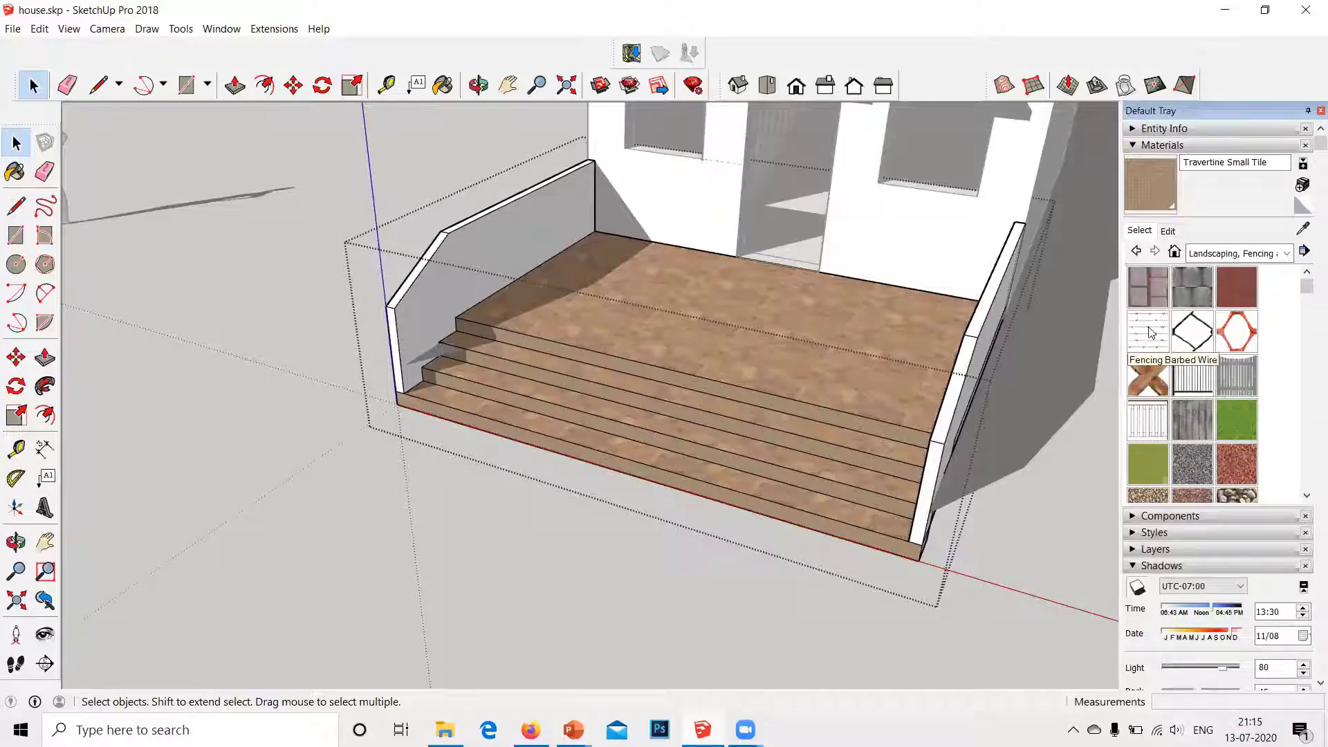
left_click(1192, 421)
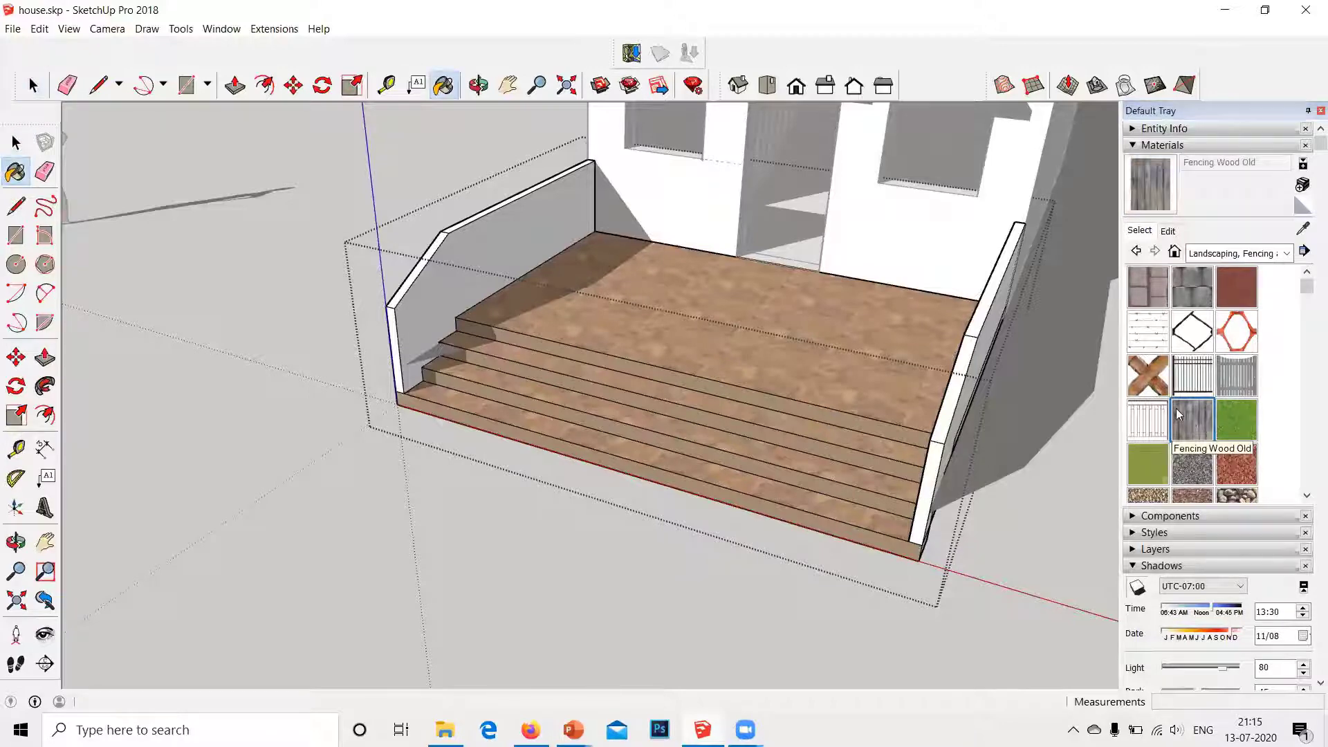
left_click(1236, 374)
left_click(436, 293)
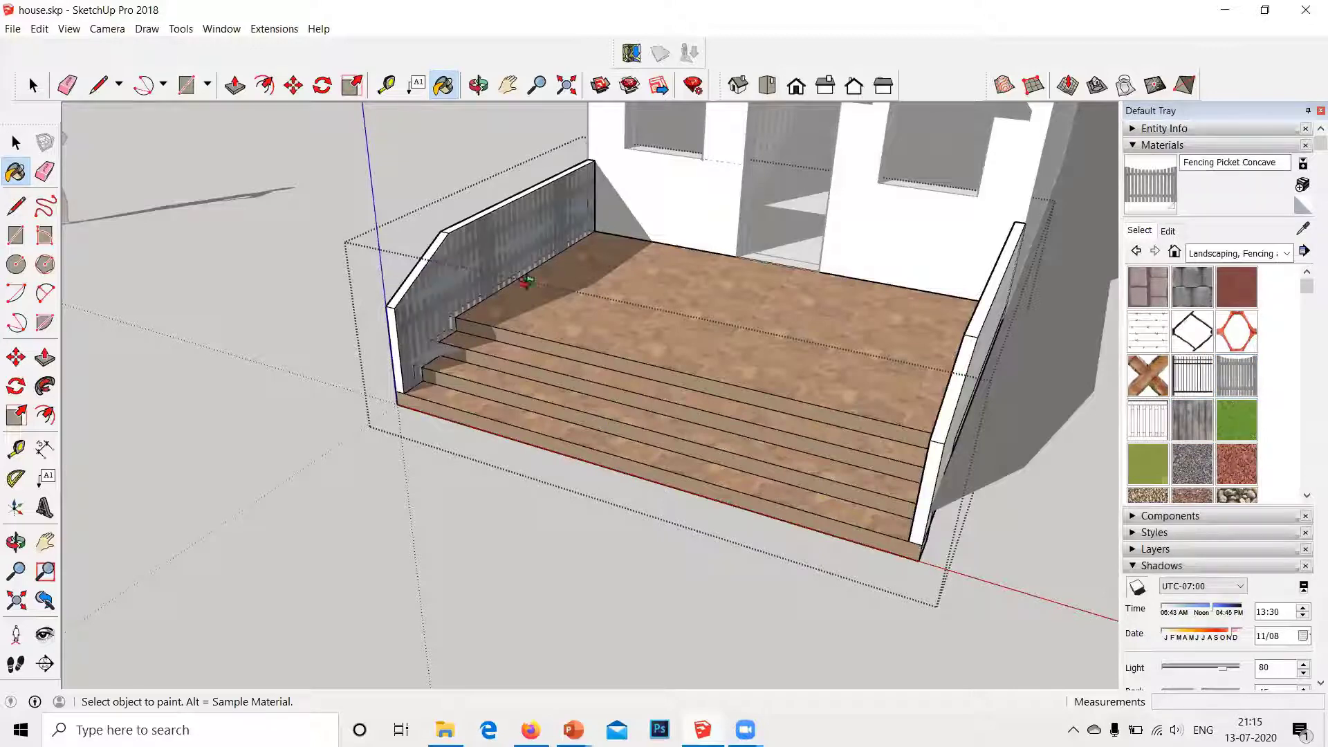
- Paint the remaining large faces of both porch side walls with Fencing Picket Concave
middle_click_drag(812, 270, 1017, 218)
left_click(623, 242)
mouse_move(608, 233)
middle_mouse_down()
mouse_move(481, 278)
mouse_move(762, 267)
mouse_move(979, 216)
mouse_move(653, 282)
mouse_move(347, 223)
mouse_move(418, 217)
mouse_move(387, 235)
mouse_move(501, 163)
middle_mouse_up()
left_click(807, 259)
left_click(979, 216)
- Examine the picket pattern on the porch side walls and open the Fencing Picket Concave material for editing
scroll(305, 172, "up", 3)
scroll(392, 174, "up", 3)
scroll(398, 197, "up", 3)
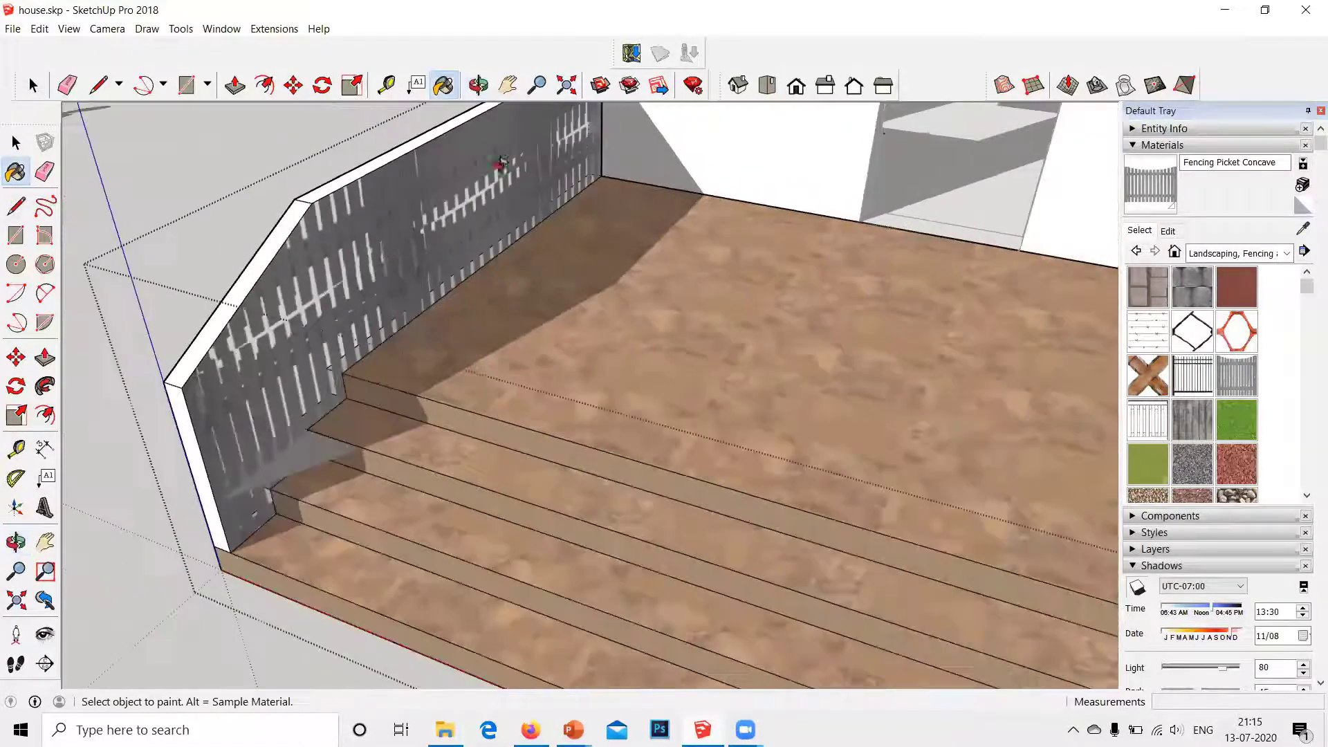
scroll(878, 156, "down", 3)
middle_click_drag(878, 156, 365, 208)
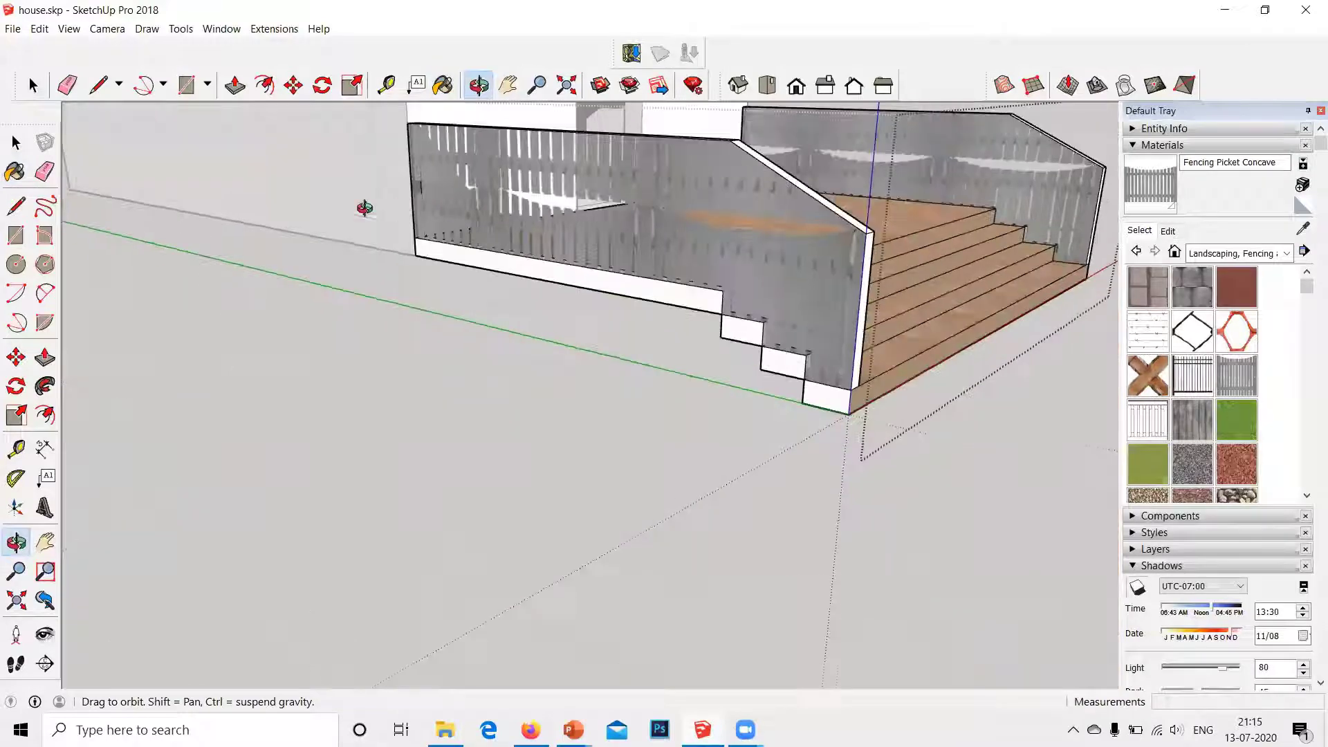
middle_click_drag(246, 228, 394, 305)
scroll(392, 240, "up", 3)
scroll(394, 304, "down", 2)
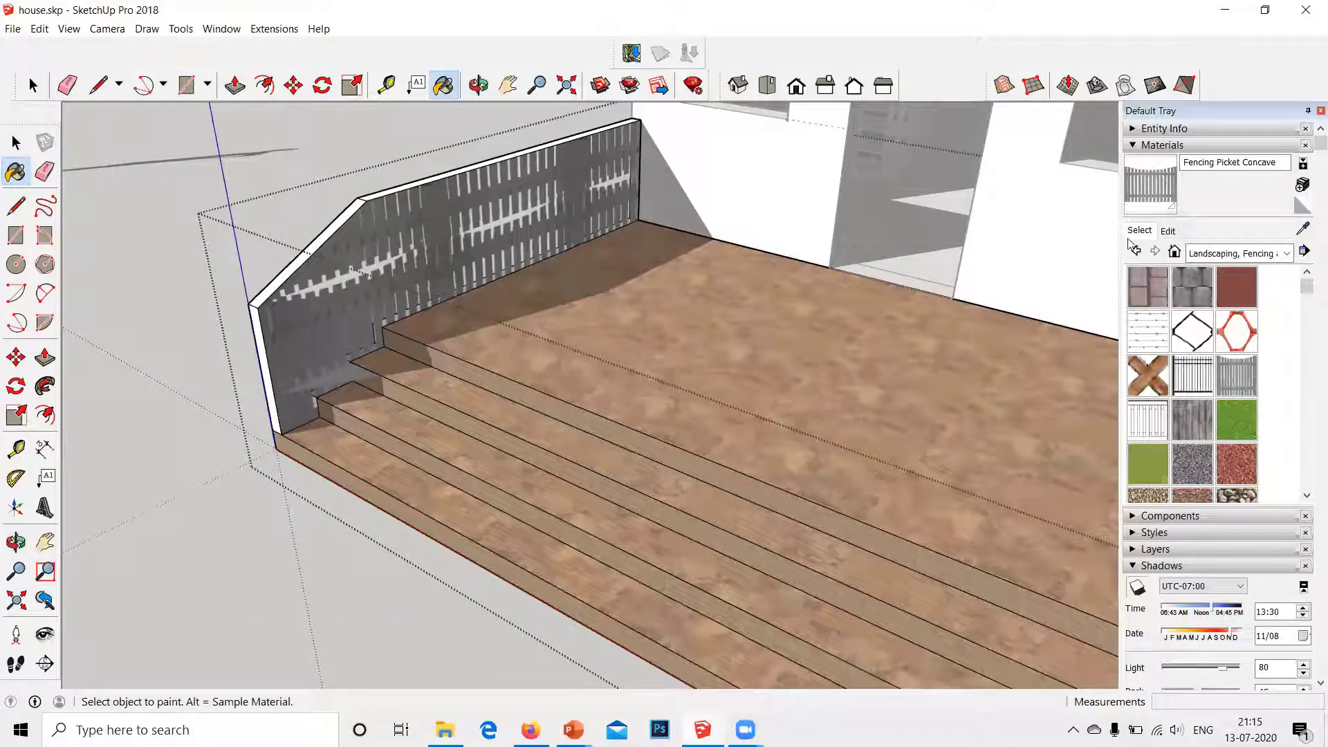
left_click(1169, 232)
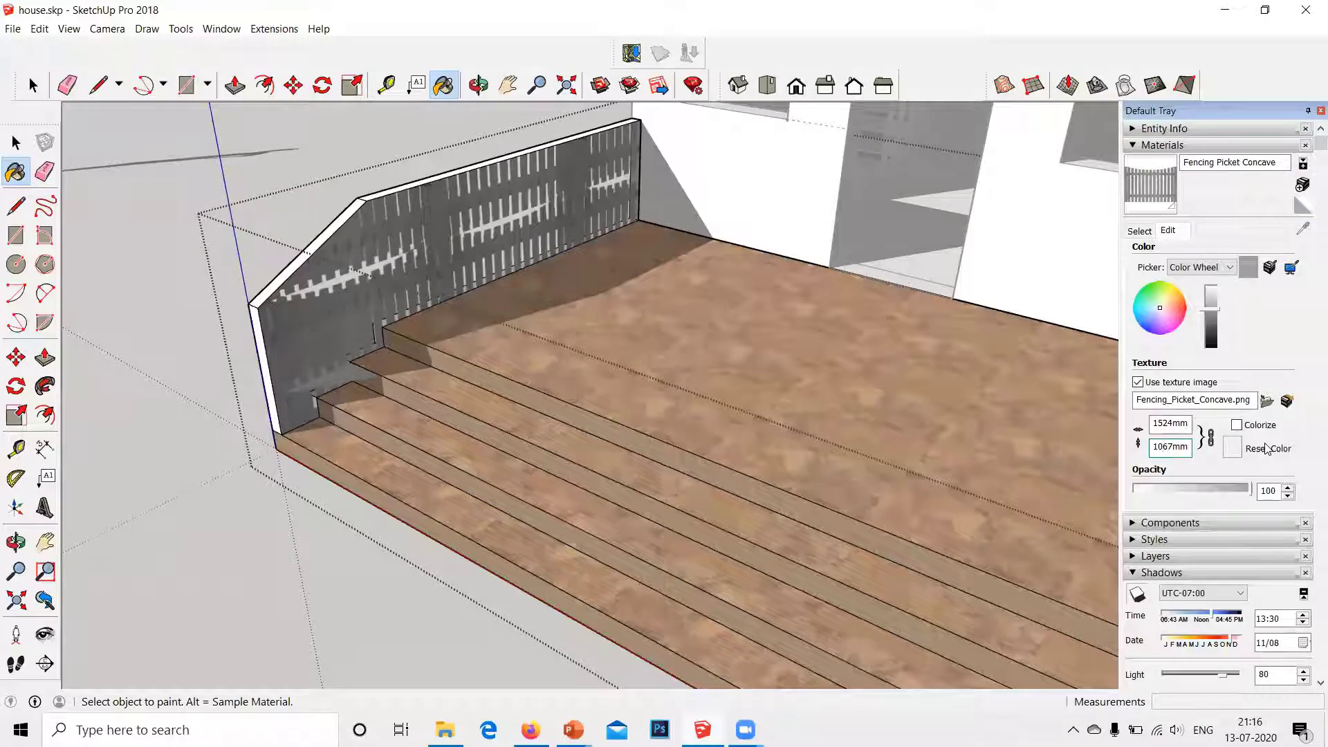
- Try texture heights of 2067 mm and 3067 mm for the Fencing Picket Concave material
key("BackSpace")
type("2")
key("Return")
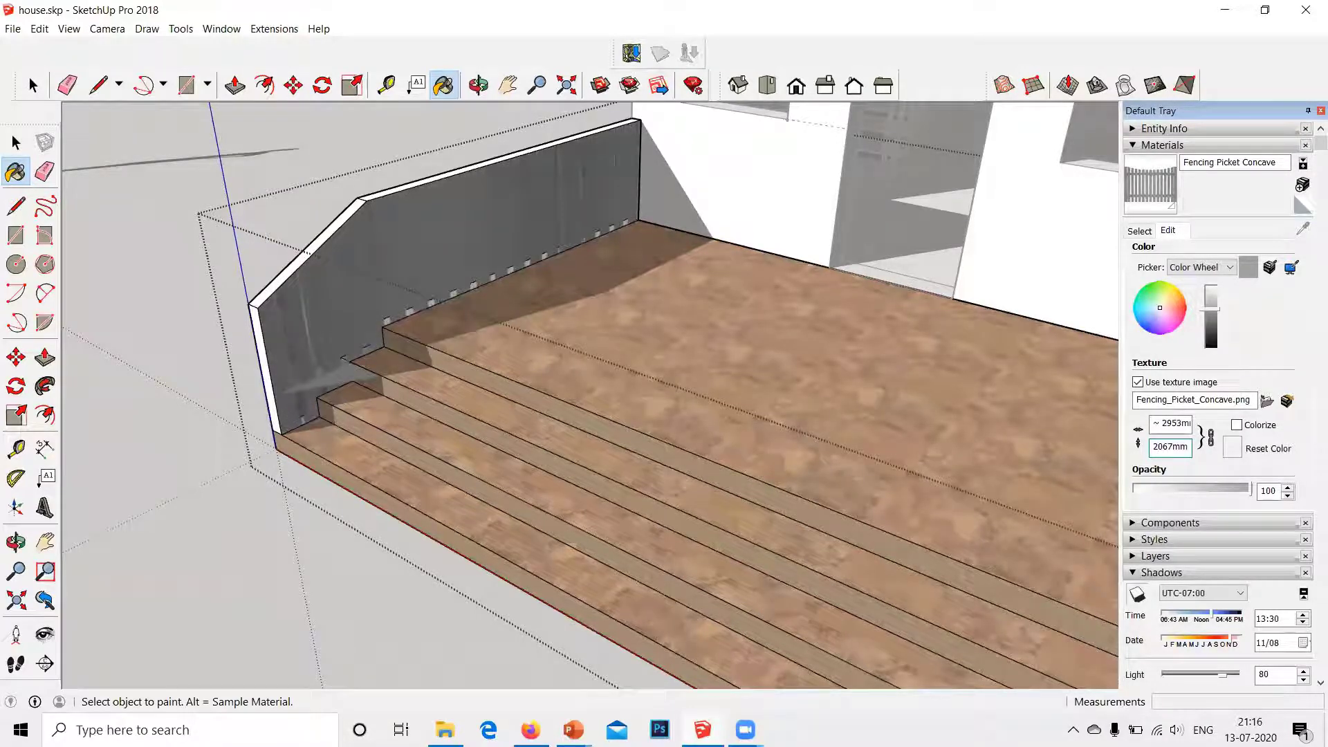
key("BackSpace")
type("3")
key("Return")
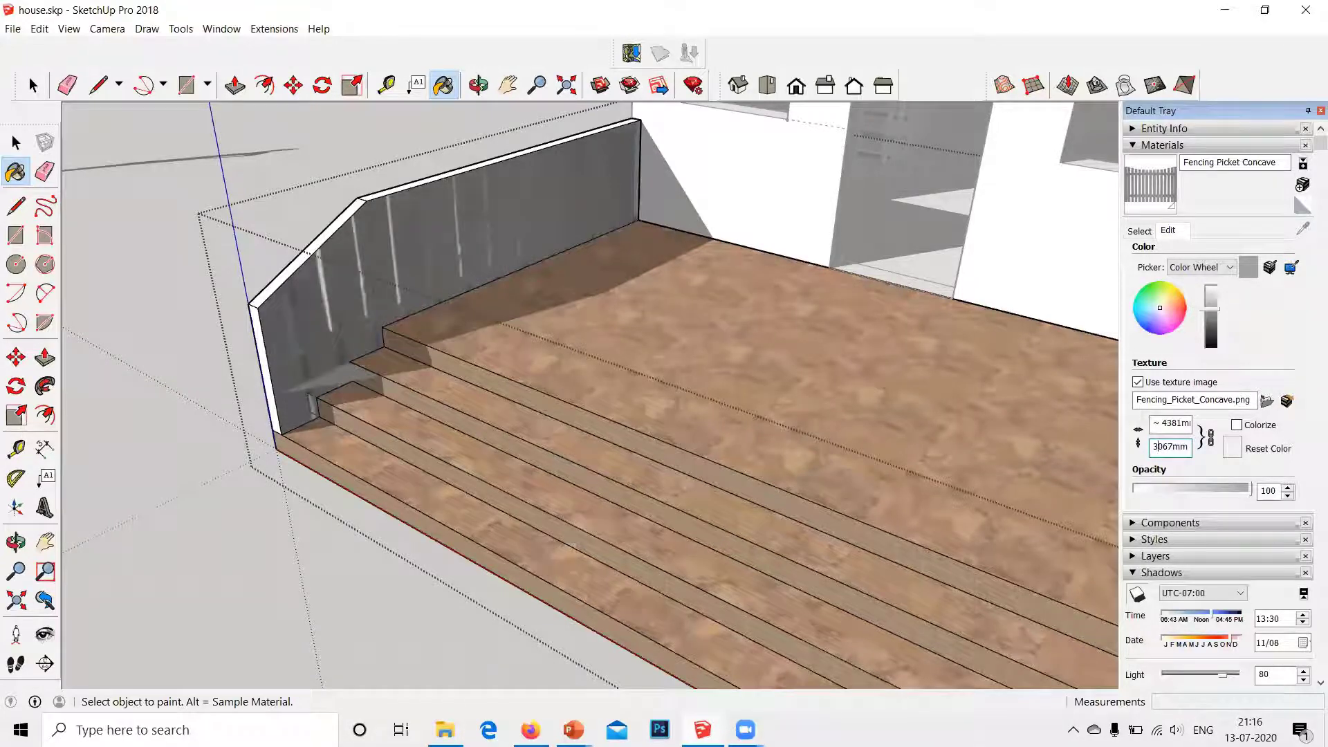
- Set the texture height of the Fencing Picket Concave material to 1500 mm
key("BackSpace")
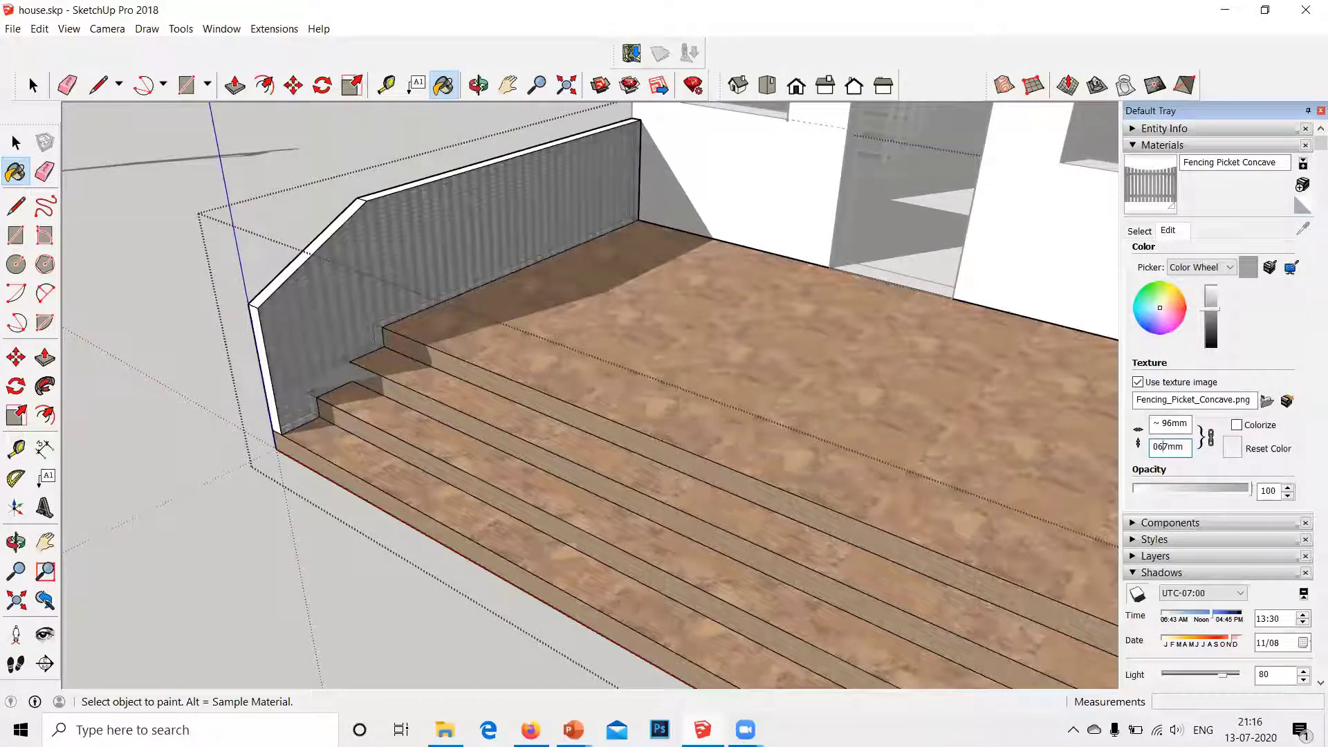
key("BackSpace")
key("BackSpace")
key("BackSpace")
type("150")
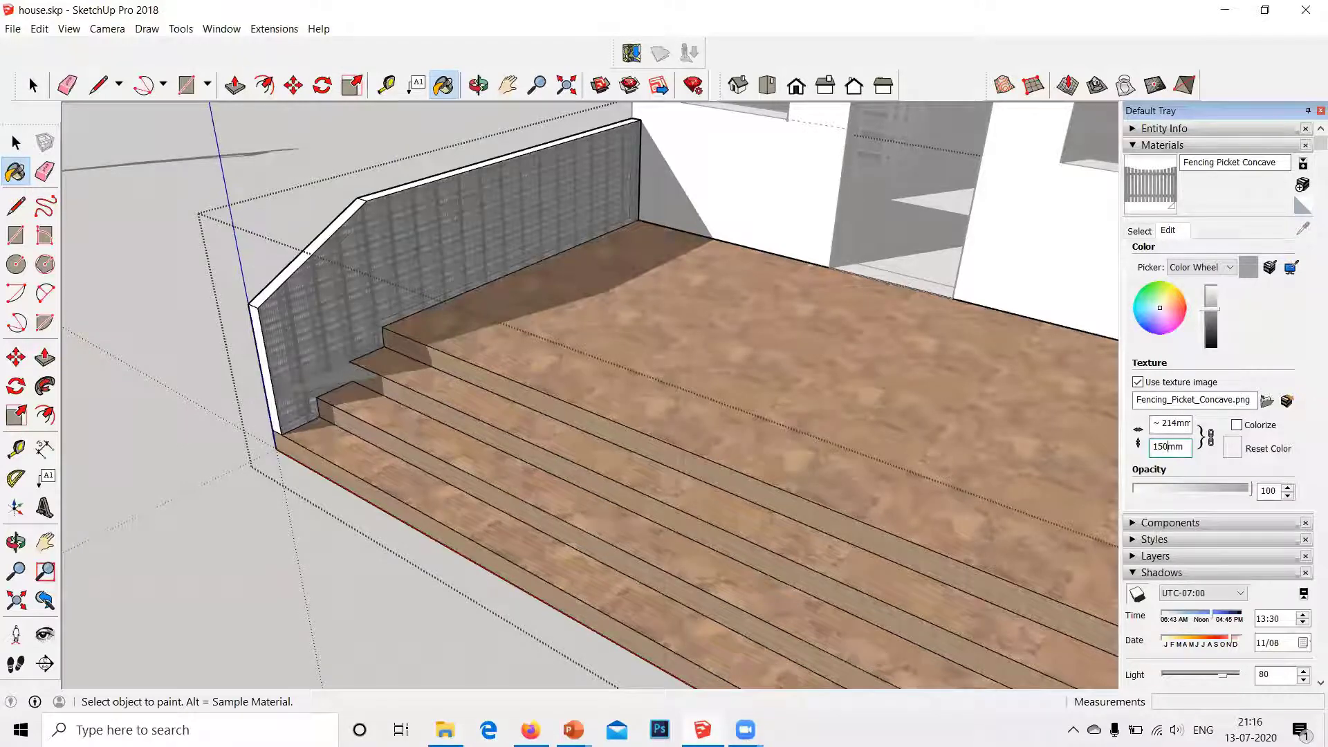
type("0")
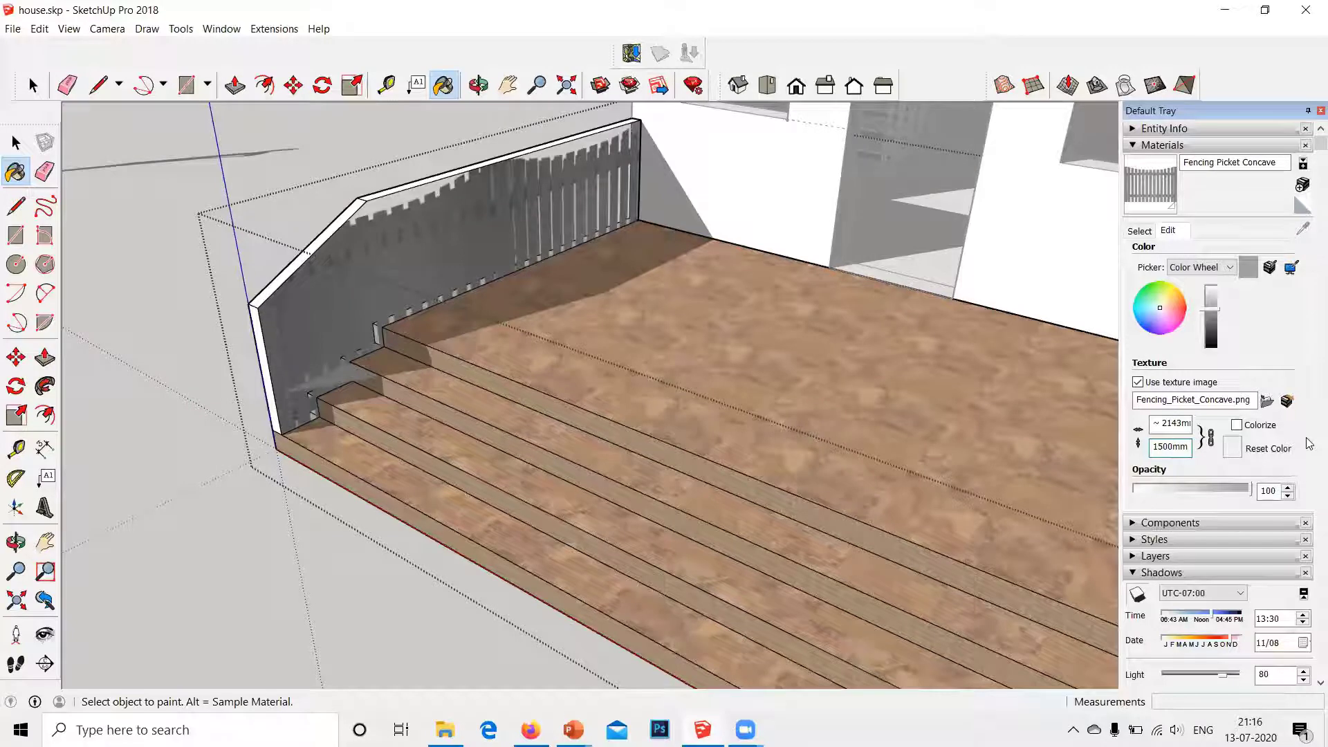
- Try texture heights of 1800 mm and 1900 mm for the Fencing Picket Concave material
key("BackSpace")
key("BackSpace")
key("BackSpace")
key("BackSpace")
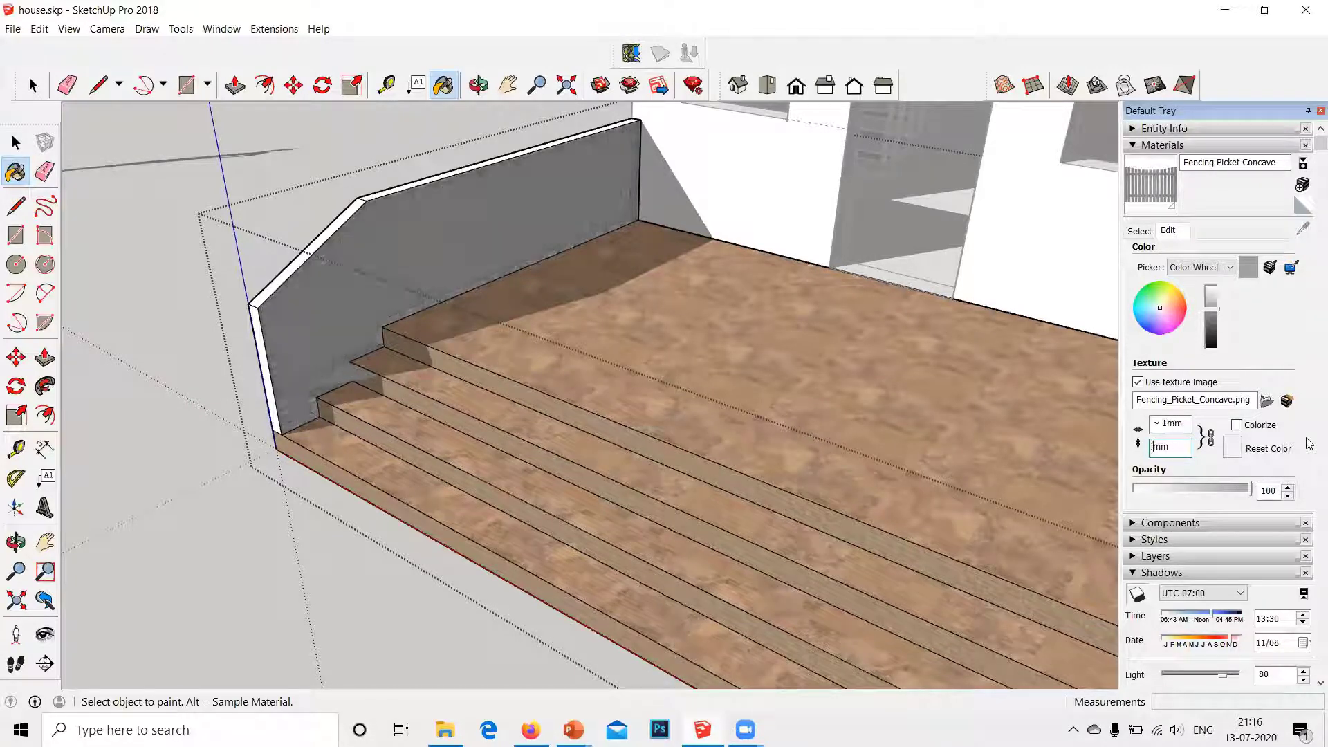
type("1800")
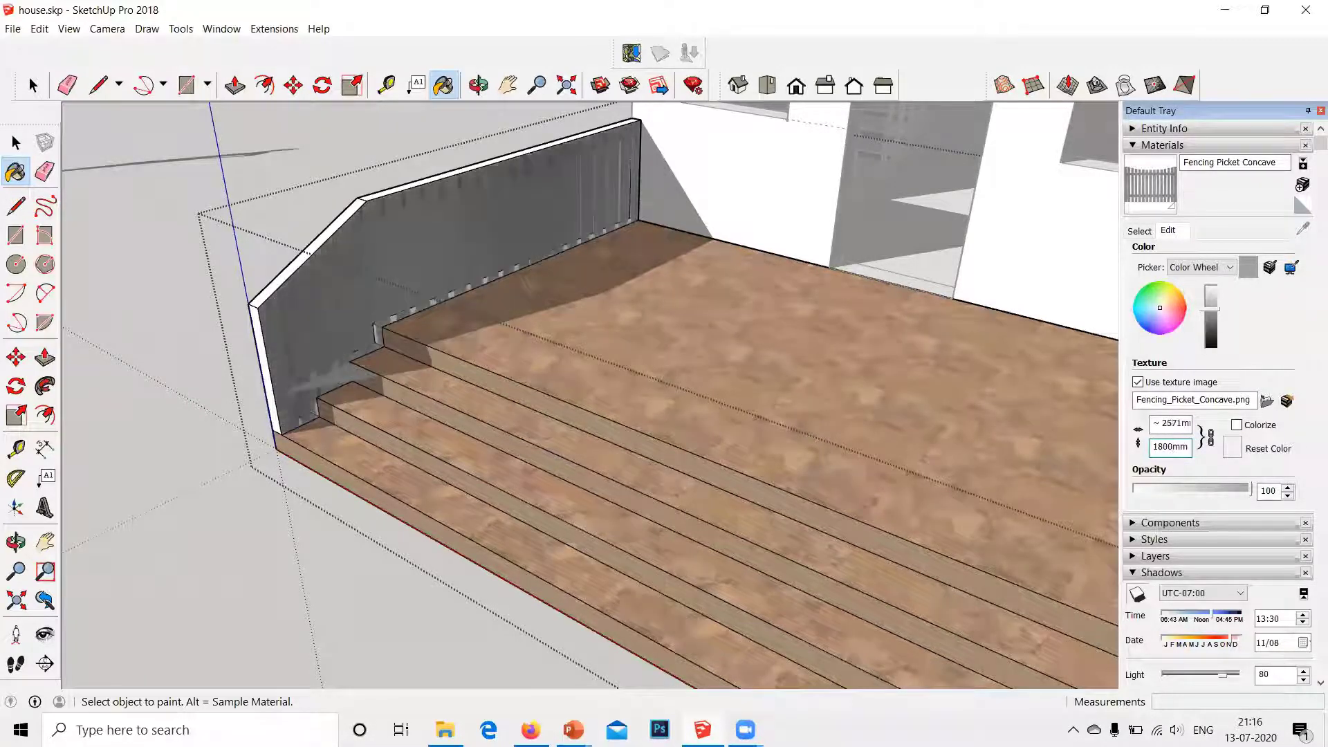
key("BackSpace")
key("BackSpace")
key("BackSpace")
key("BackSpace")
type("1900")
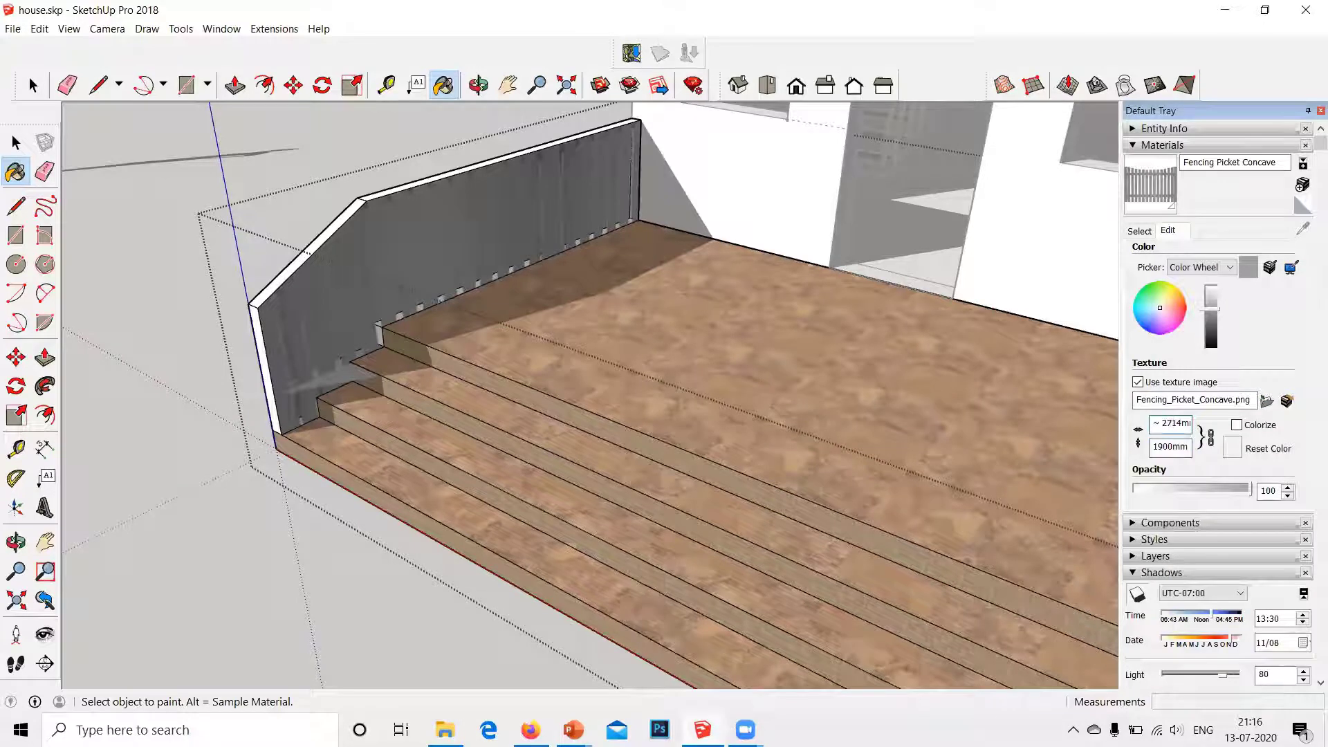
- Change the Fencing Picket Concave texture height to 1010 mm with the aspect ratio locked
type("10")
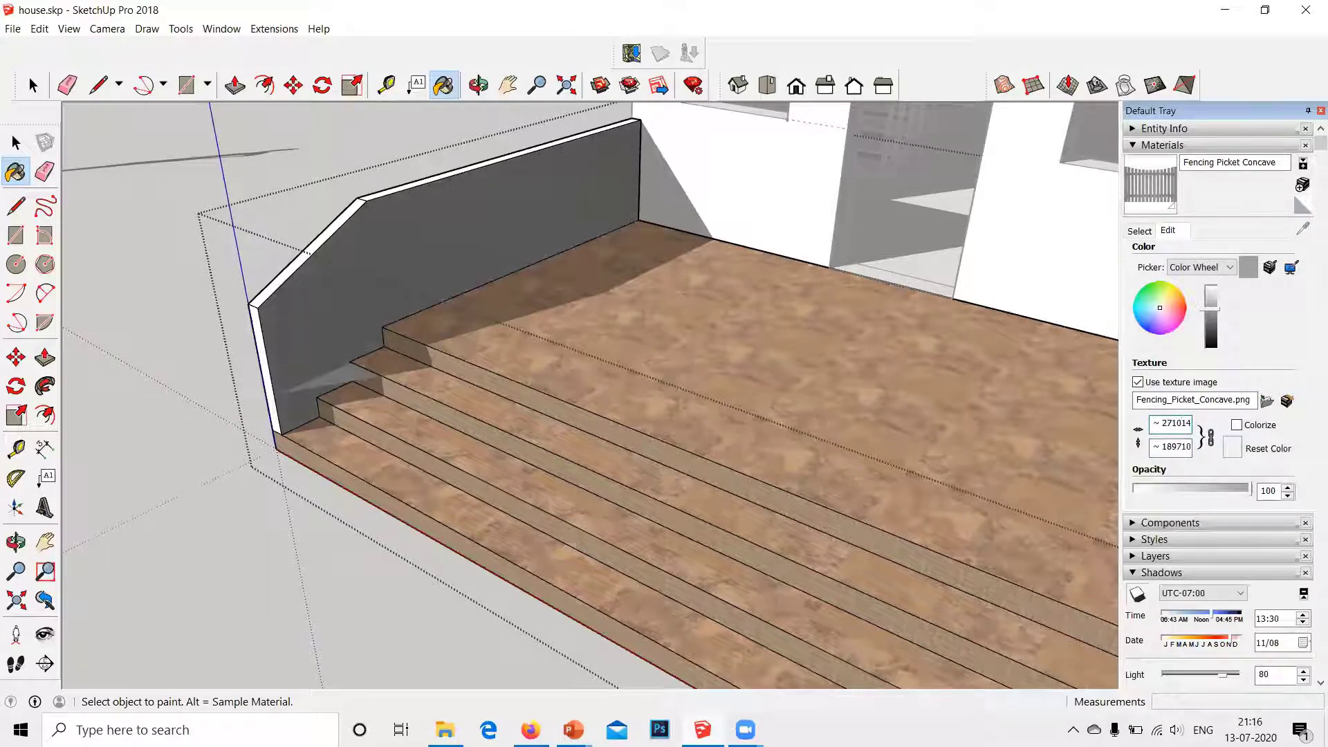
key("BackSpace")
key("BackSpace")
key("BackSpace")
key("BackSpace")
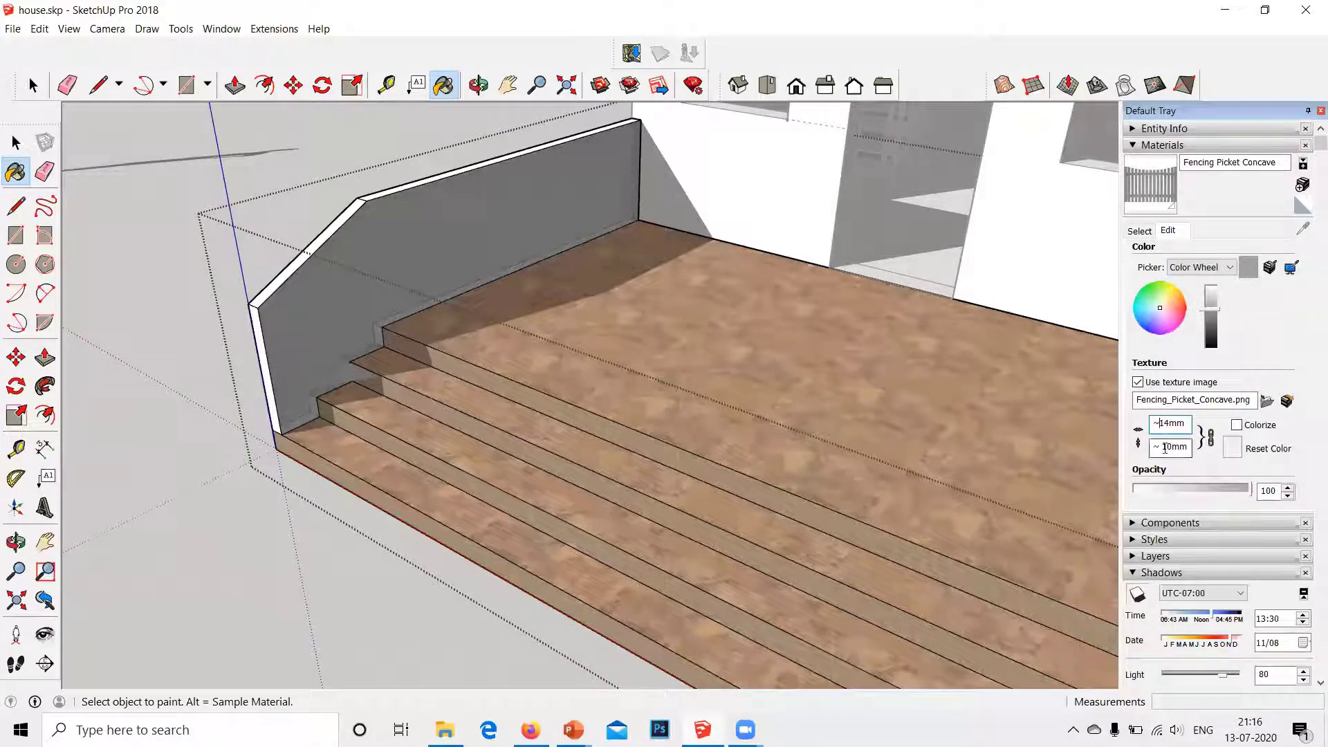
left_click(1162, 447)
type("10mi")
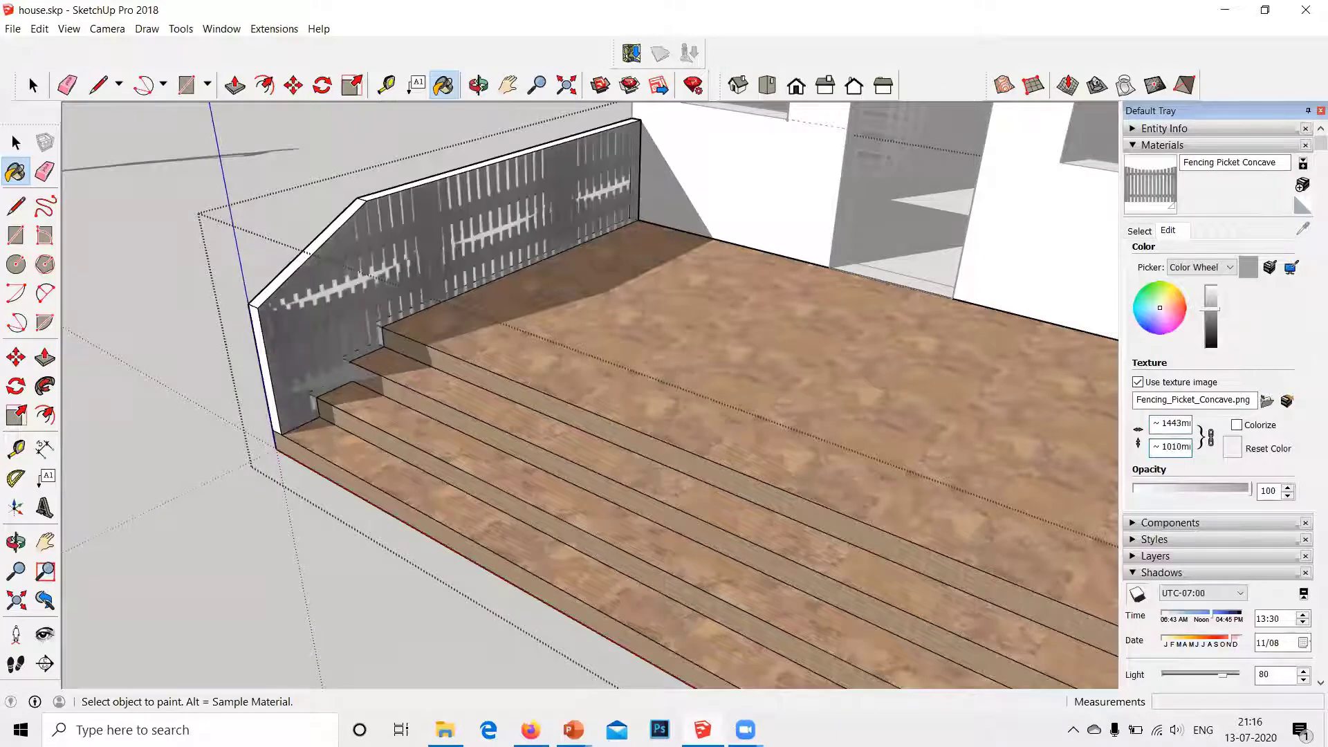
- Try texture widths of 443 mm and 10443 mm for the picket material, and return the width to 1443 mm
left_click(1169, 424)
type("0")
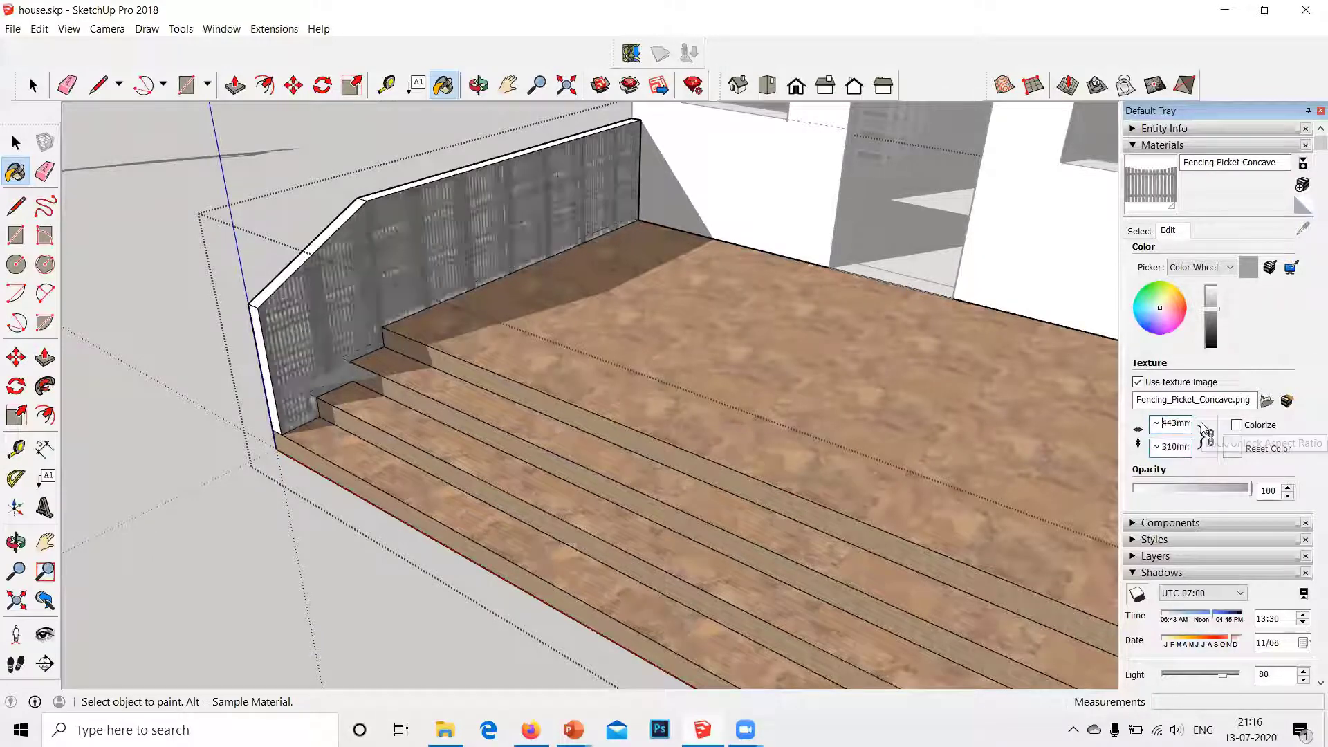
key("BackSpace")
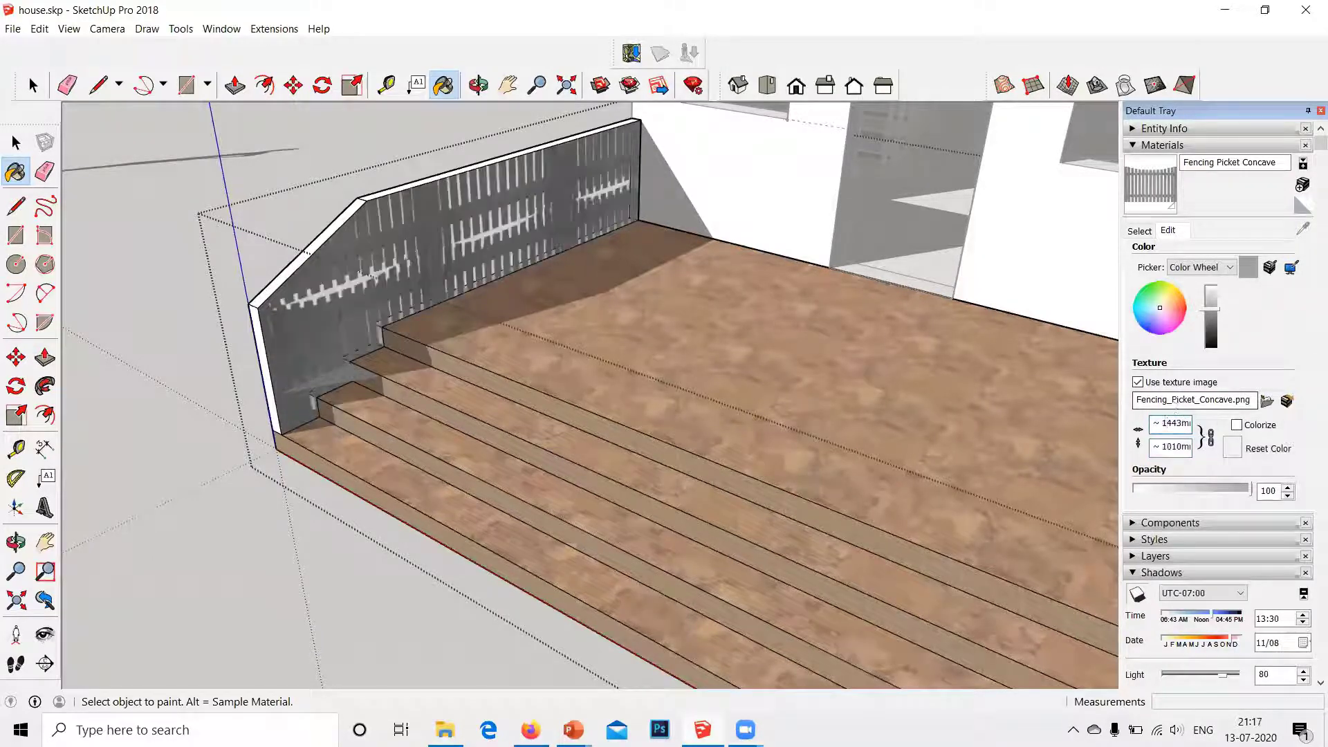
type("0")
scroll(470, 466, "down", 5)
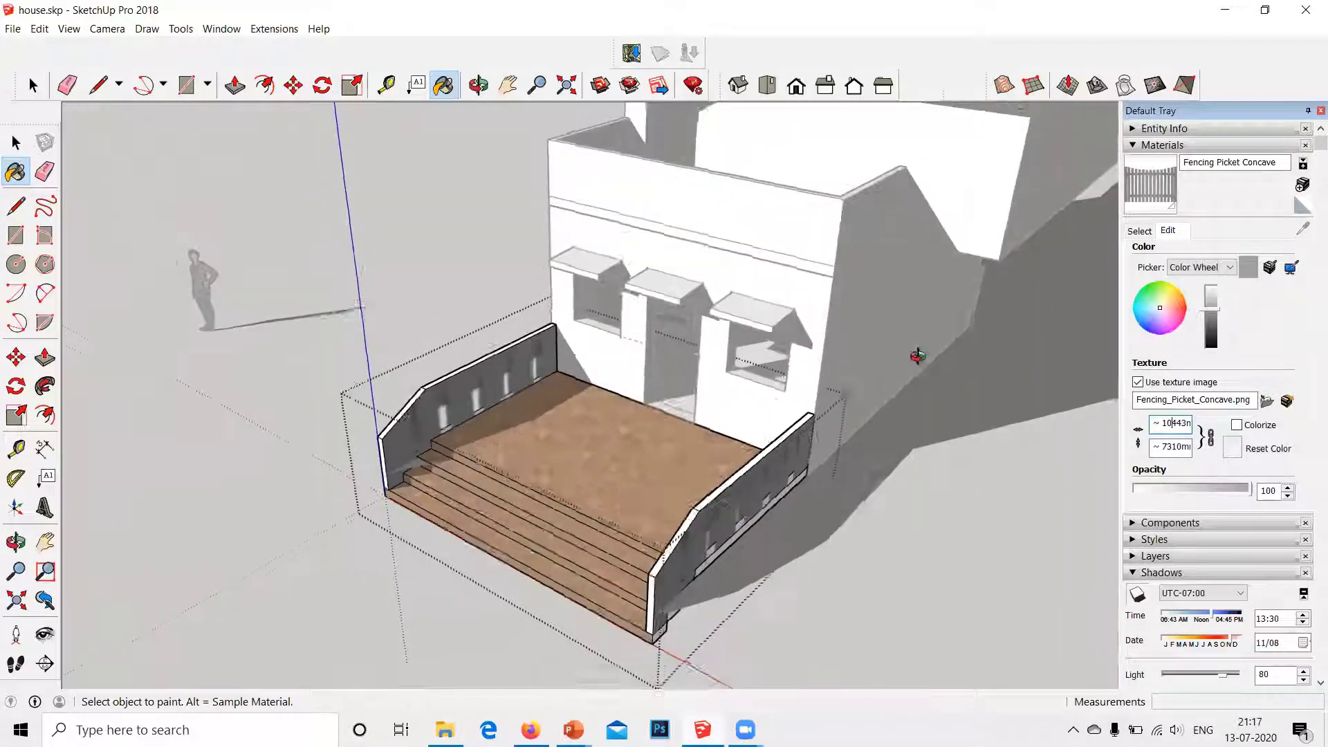
middle_click_drag(917, 355, 969, 463)
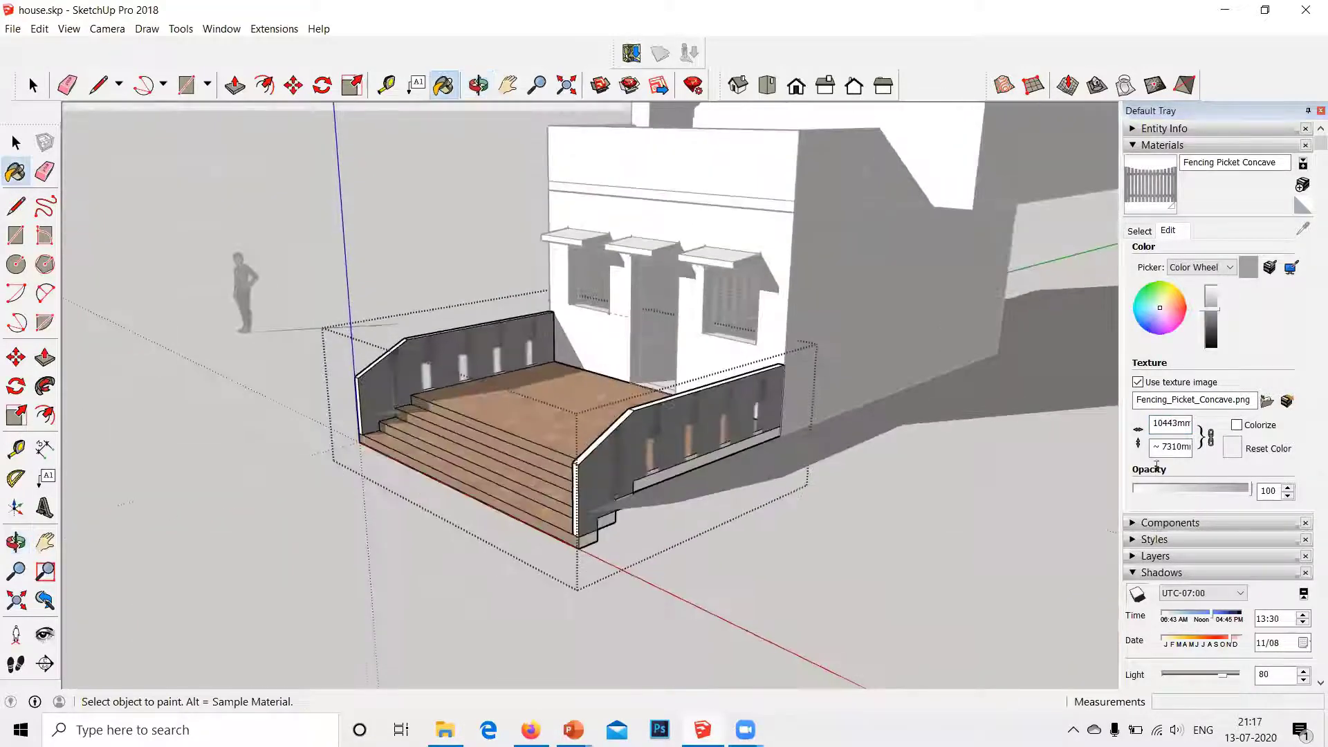
scroll(585, 433, "up", 3)
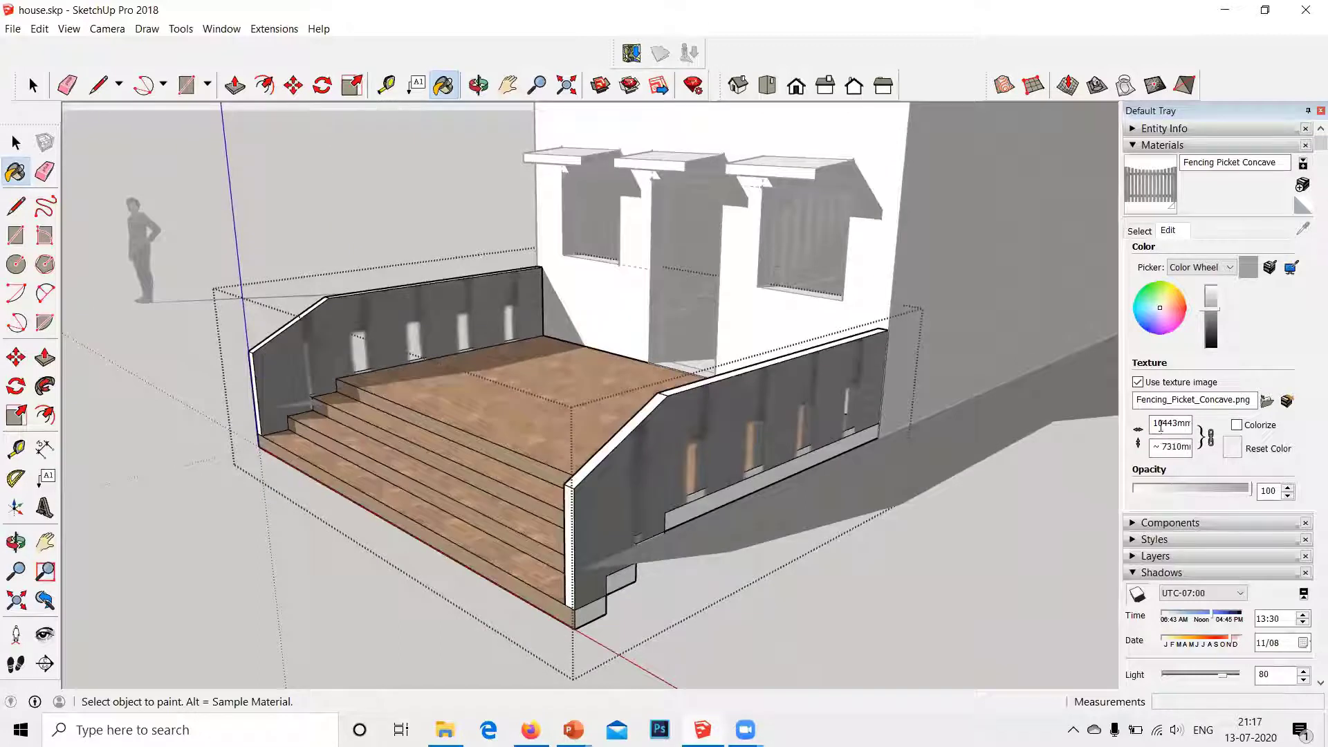
left_click(1161, 423)
key("BackSpace")
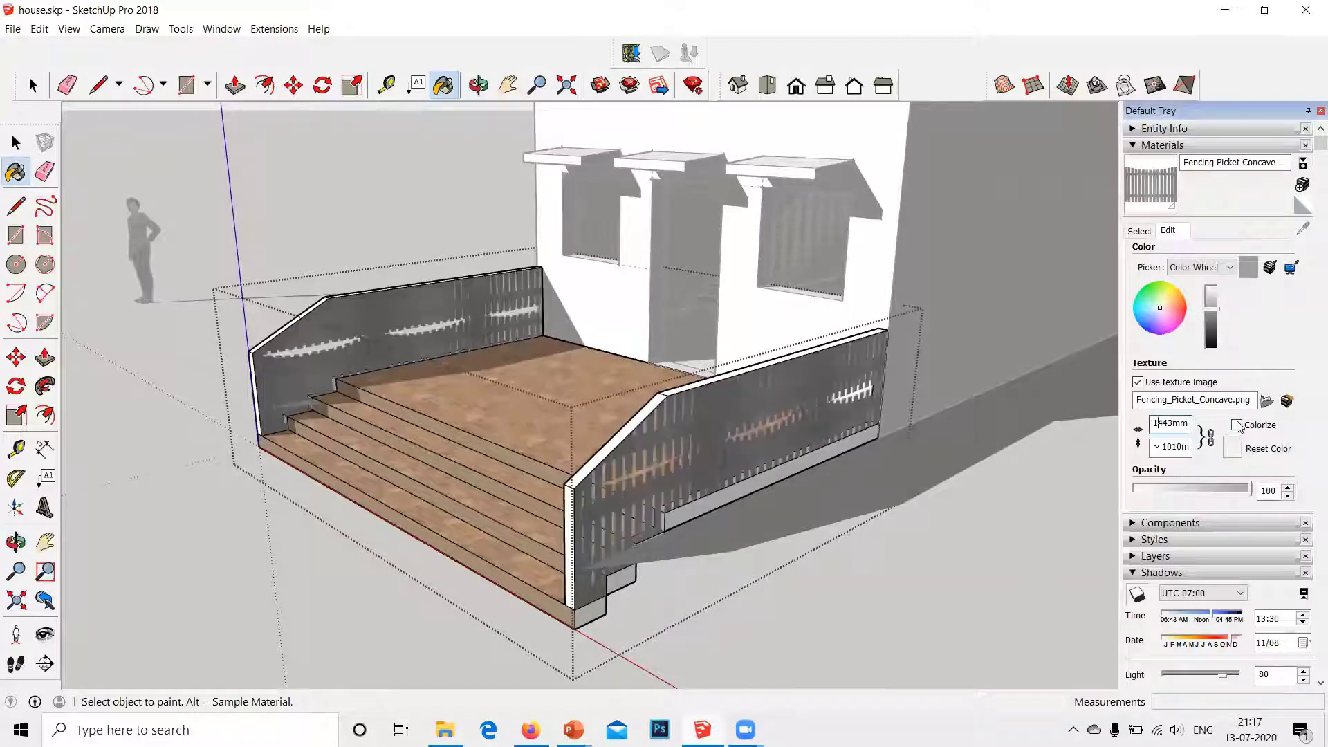
- Recolour the Fencing Picket Concave material to a very dark red and check it on both porch side walls
key("space")
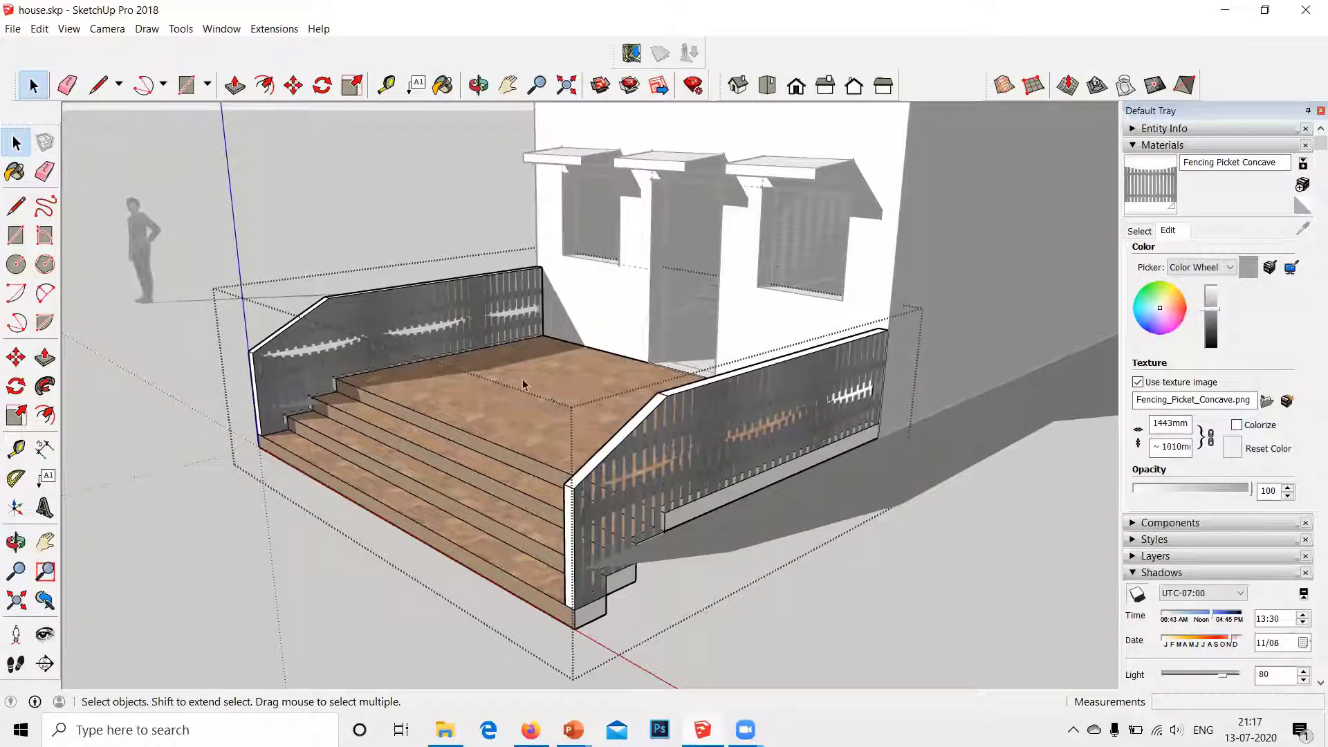
key("o")
left_click_drag(454, 424, 1135, 332)
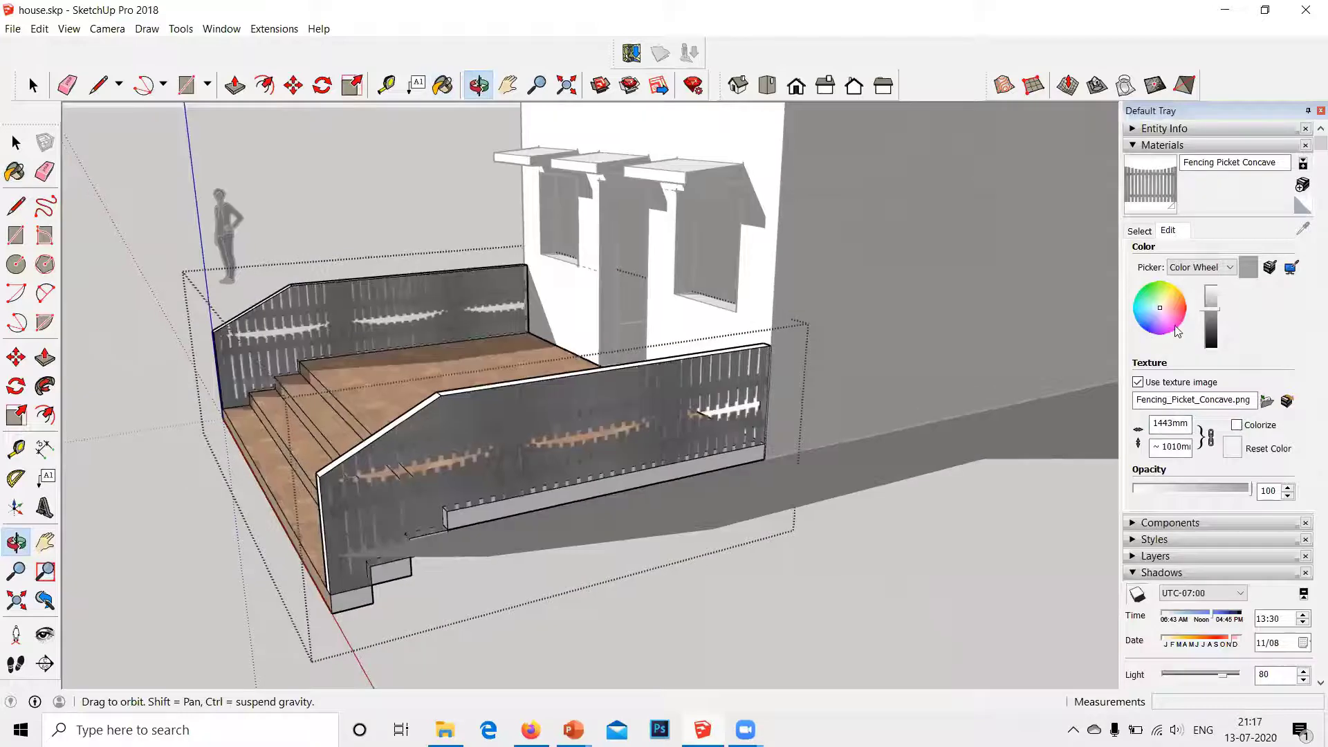
key("space")
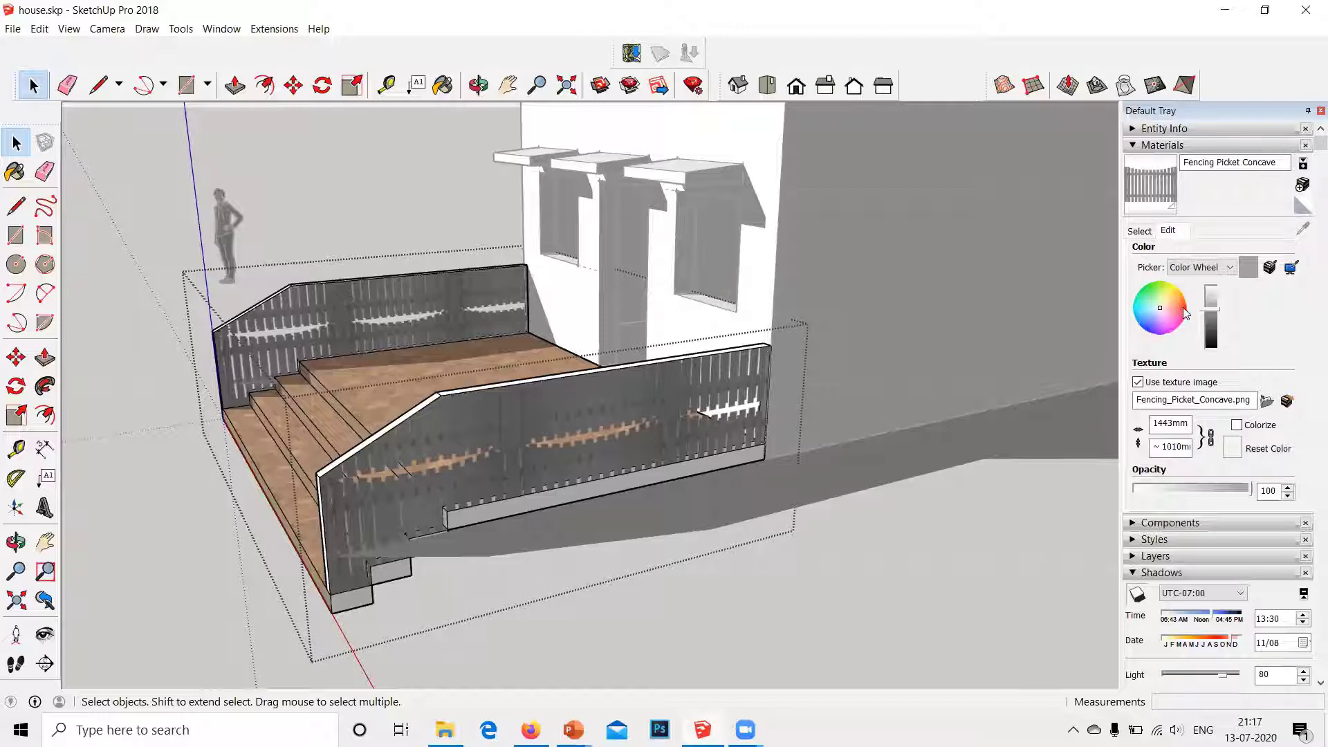
left_click(1183, 307)
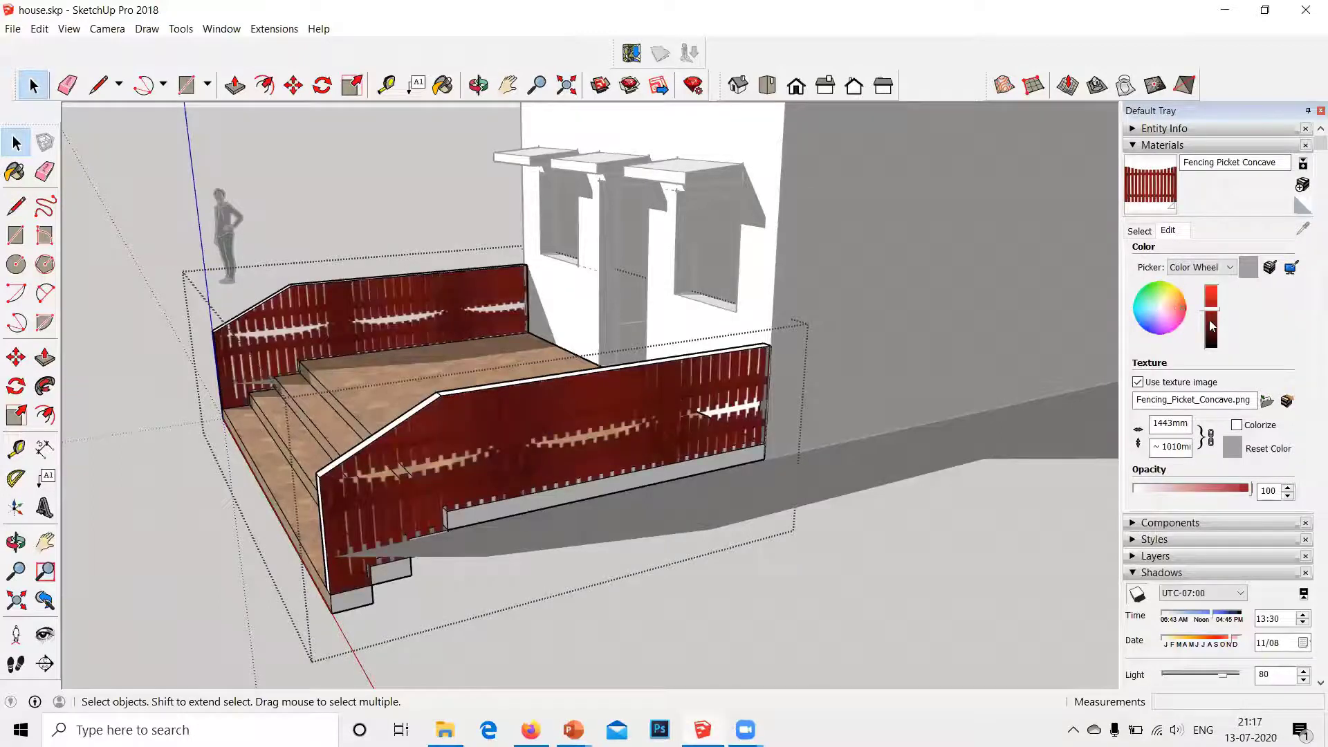
left_click_drag(1214, 333, 1211, 336)
middle_click_drag(434, 552, 1044, 318)
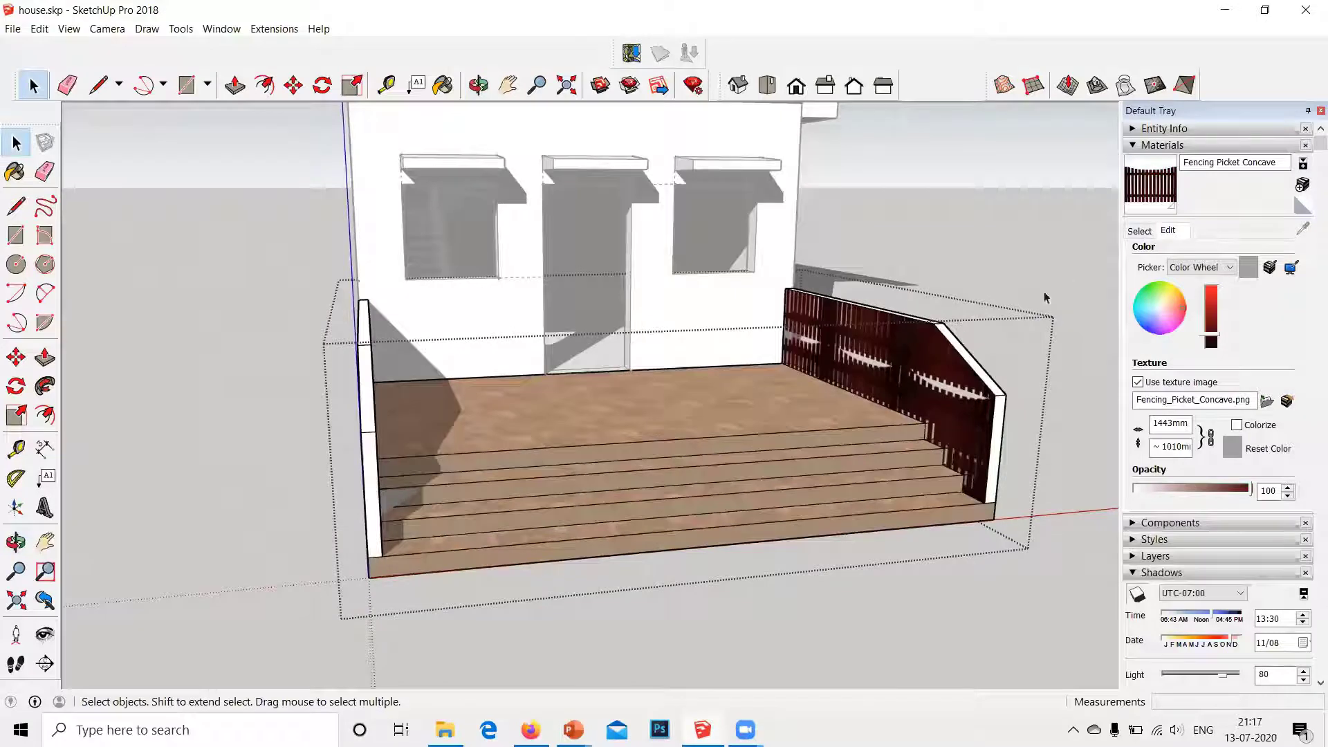
middle_click_drag(795, 323, 1107, 242)
- Repaint the inner and outer faces of both porch side walls with Fencing Wood Old from the landscaping and fencing materials
left_click(1143, 231)
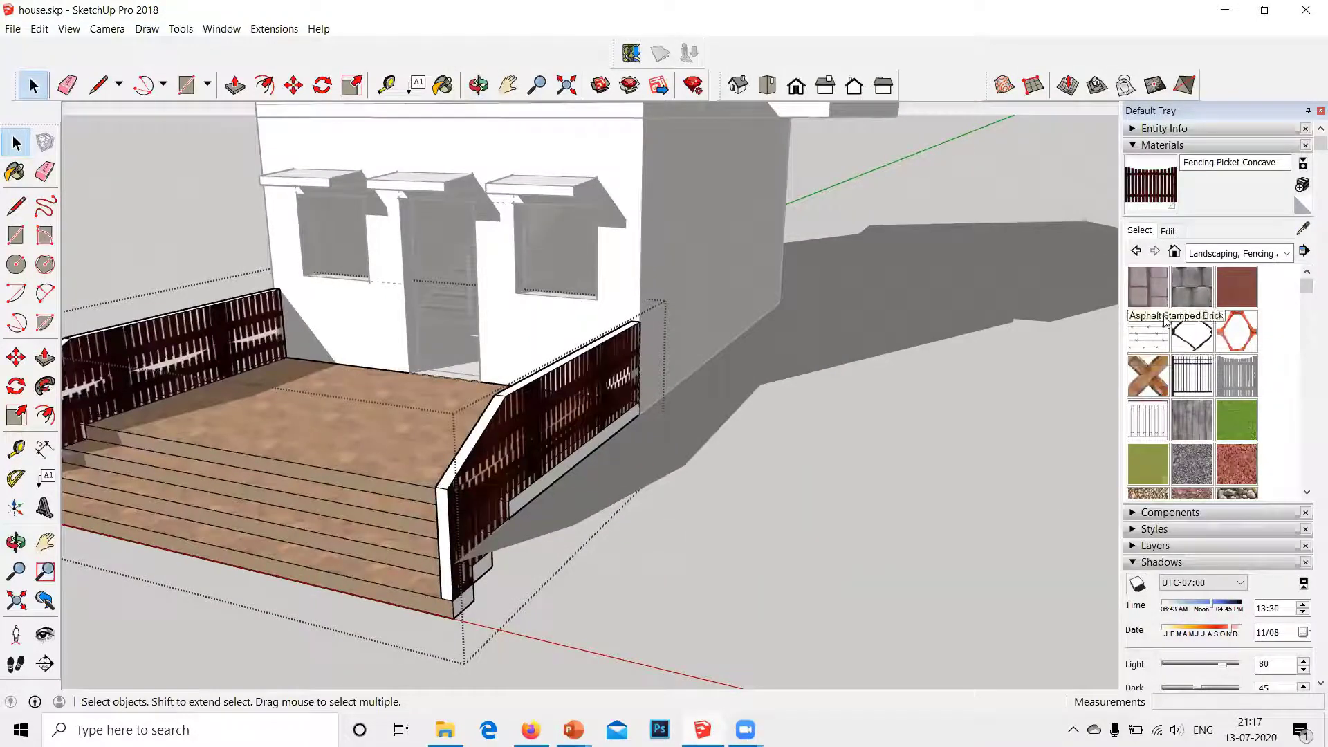
left_click(1192, 420)
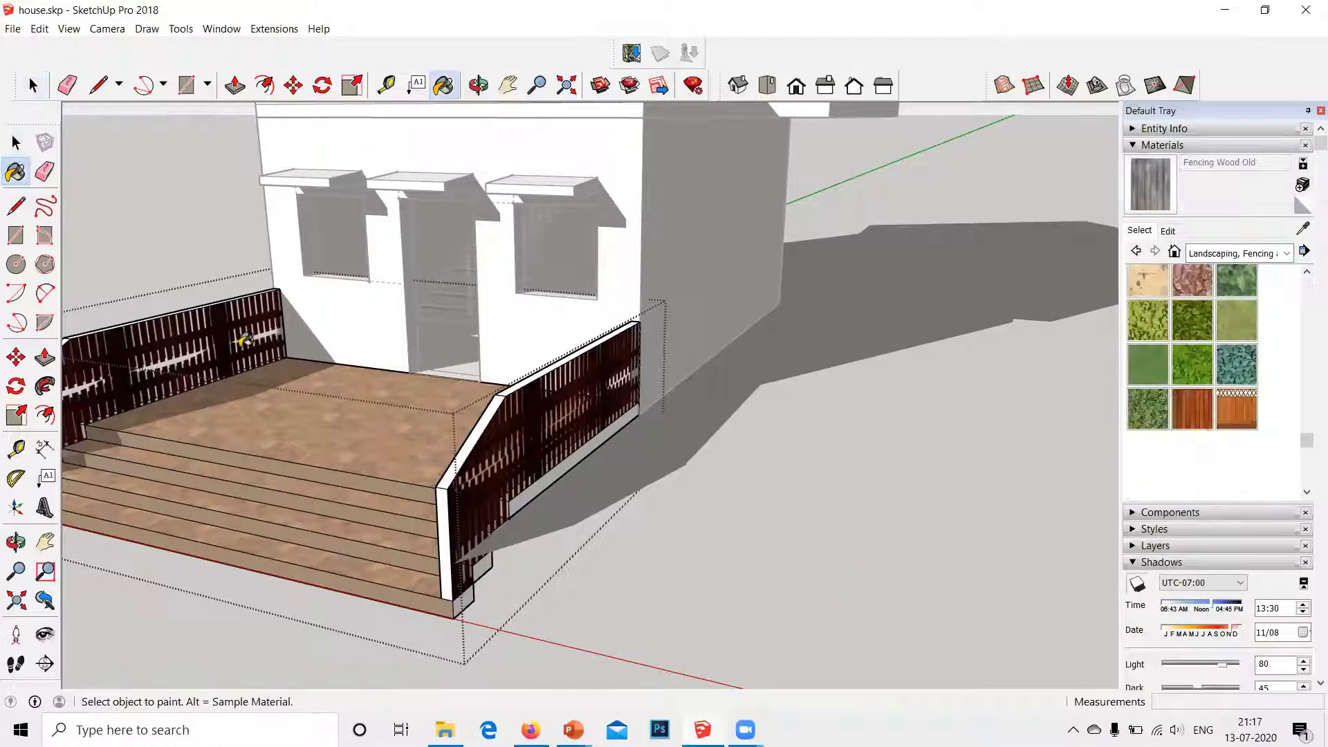
left_click(255, 338)
scroll(318, 336, "down", 3)
scroll(166, 344, "up", 3)
middle_click_drag(415, 349, 747, 360)
left_click(651, 366)
scroll(581, 379, "down", 3)
scroll(972, 330, "up", 2)
left_click(947, 353)
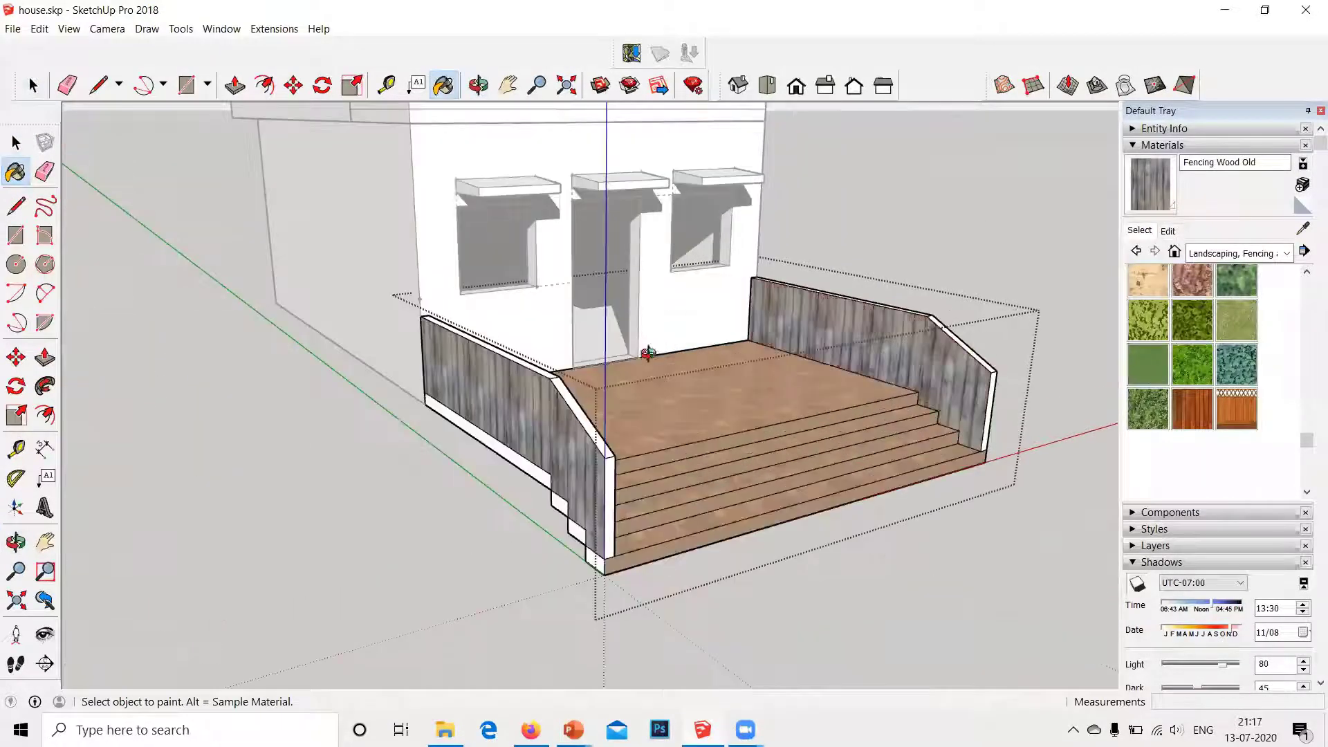
mouse_move(947, 353)
middle_mouse_down()
mouse_move(436, 339)
mouse_move(320, 359)
mouse_move(294, 388)
middle_mouse_up()
left_click(294, 388)
- Paint the front, sloping and top edges of the right-hand porch side wall with Fencing Wood Old
scroll(201, 451, "up", 8)
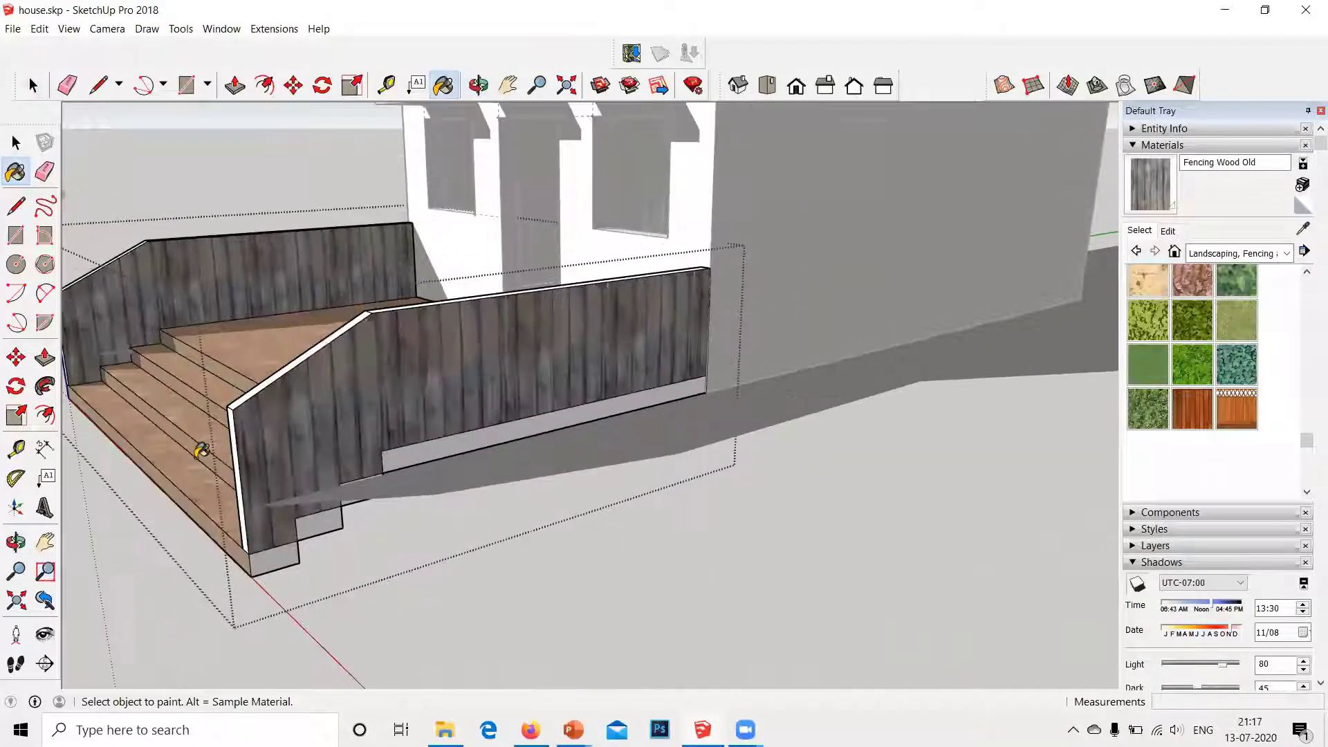
scroll(263, 437, "down", 2)
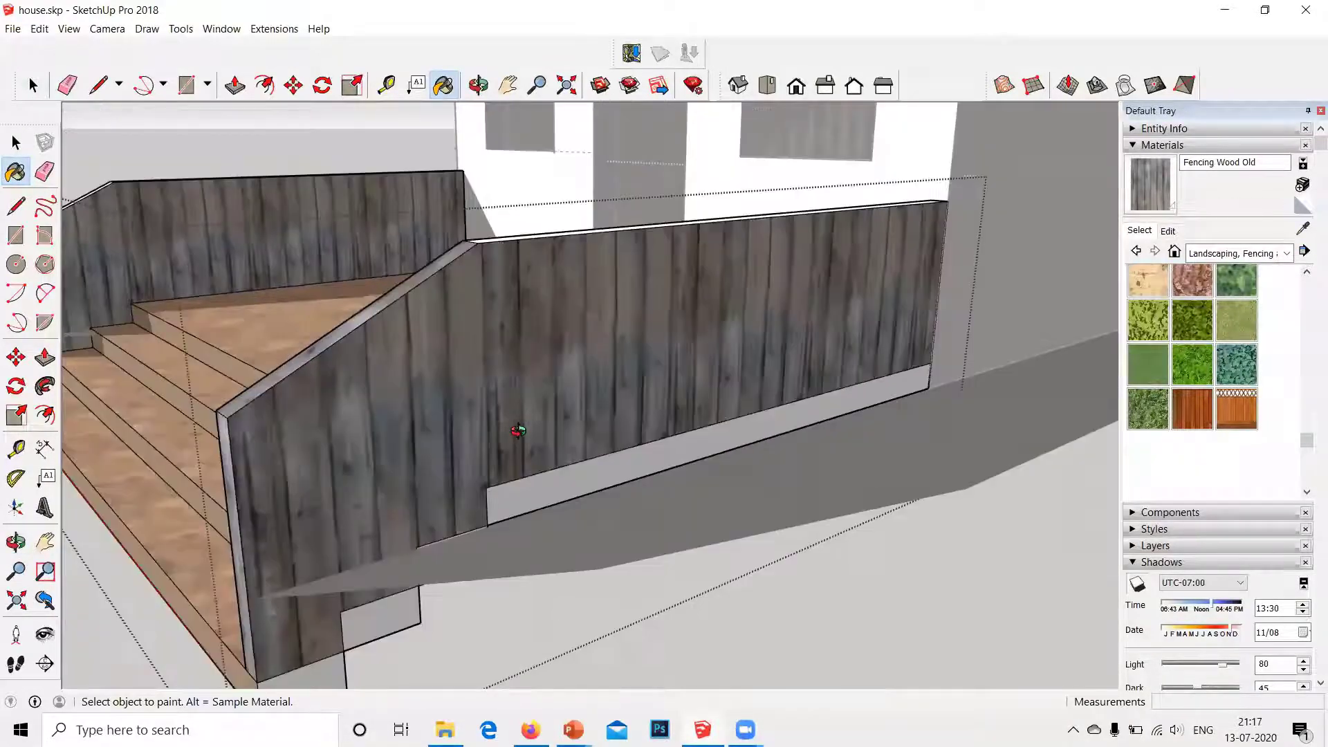
middle_click_drag(516, 436, 510, 519)
scroll(507, 344, "up", 1)
scroll(705, 343, "down", 1)
scroll(694, 385, "down", 2)
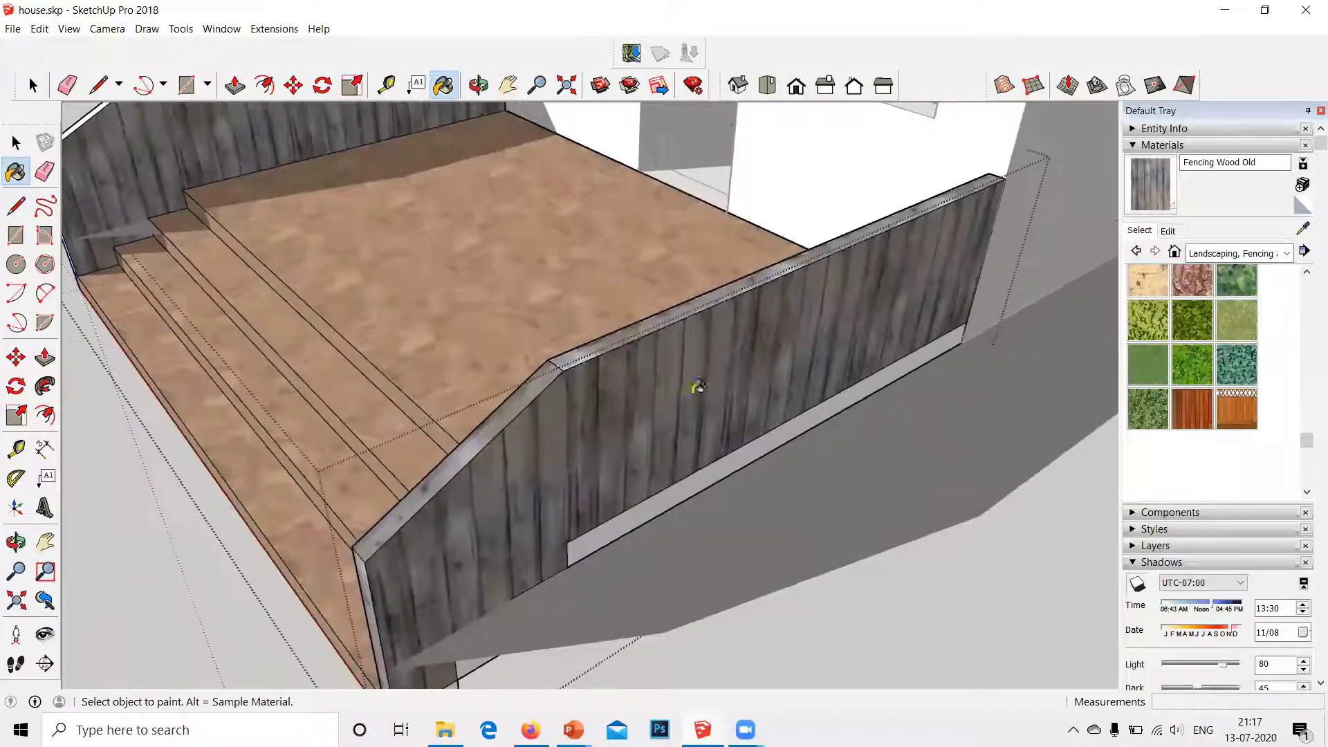
scroll(261, 276, "down", 2)
- Paint the sloping, front and top edges of the left-hand porch side wall with Fencing Wood Old
middle_click_drag(261, 276, 367, 226)
scroll(367, 247, "up", 3)
scroll(367, 246, "up", 2)
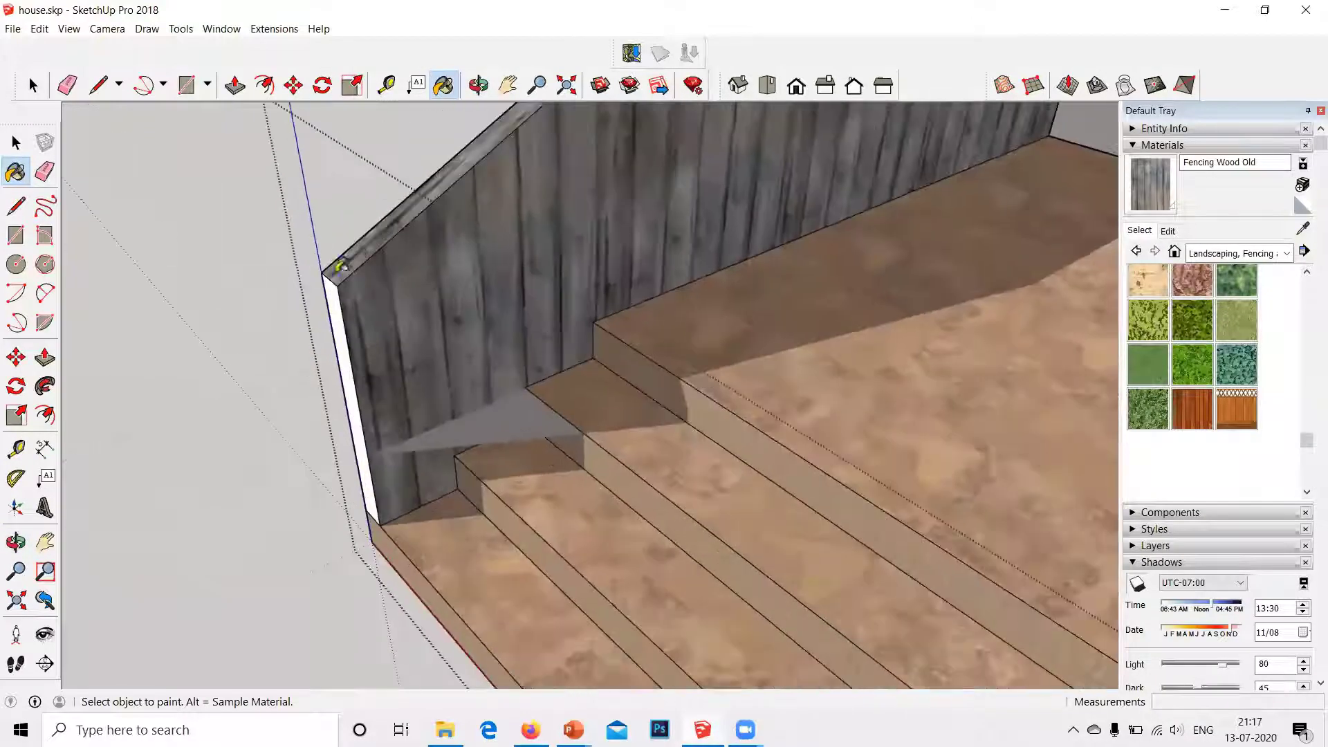
left_click(332, 292)
scroll(553, 190, "down", 2)
scroll(528, 246, "up", 2)
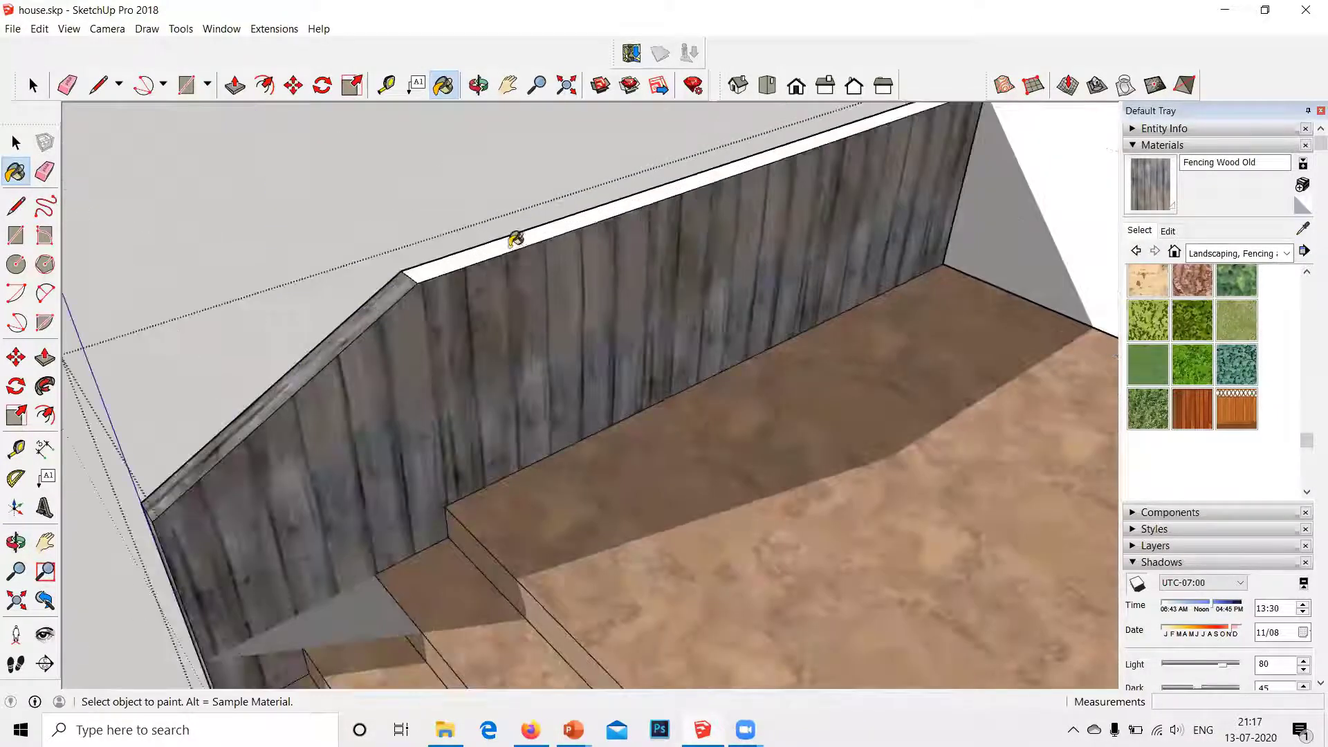
left_click(512, 242)
- Paint the exposed stepped base faces beneath both porch side walls with Fencing Wood Old
scroll(498, 244, "down", 2)
scroll(500, 239, "down", 3)
mouse_move(499, 239)
middle_mouse_down()
mouse_move(996, 142)
mouse_move(1046, 118)
mouse_move(867, 216)
mouse_move(587, 326)
middle_mouse_up()
scroll(602, 339, "up", 5)
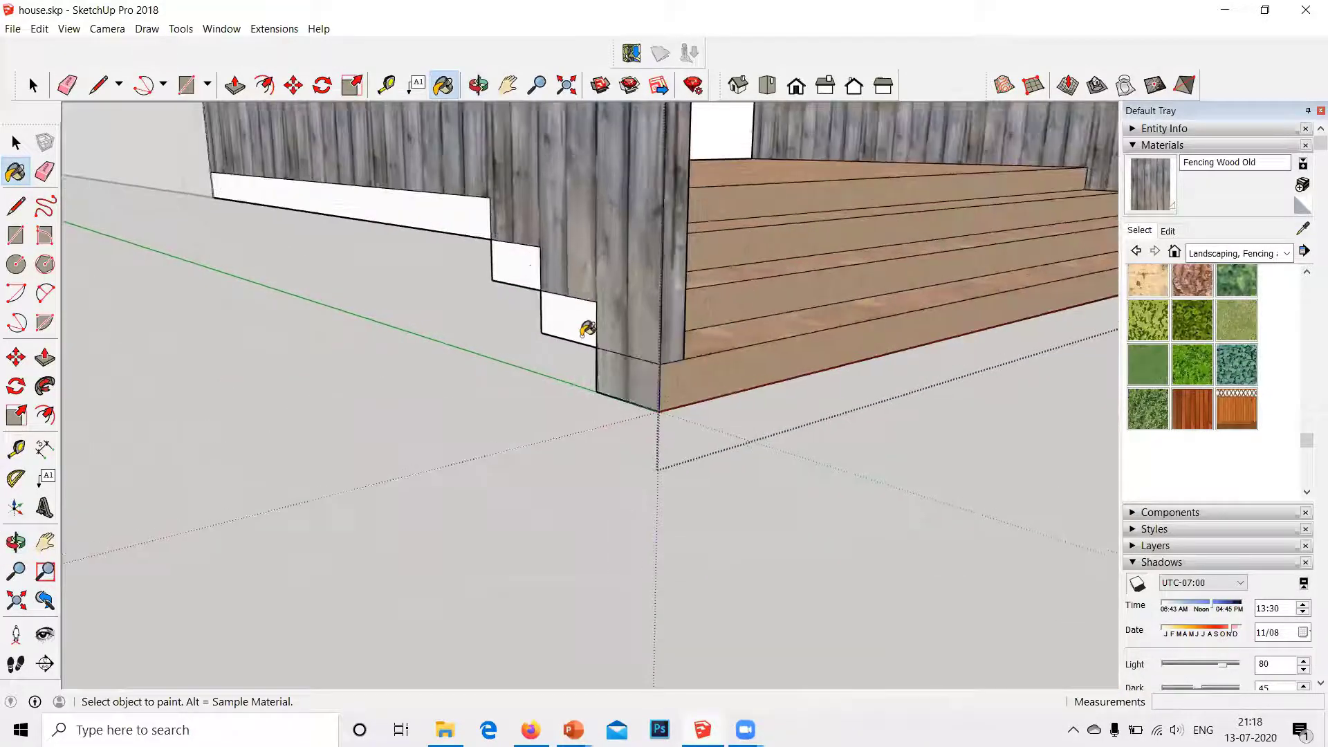
scroll(440, 223, "down", 5)
middle_click_drag(409, 296, 712, 225)
scroll(492, 302, "up", 2)
scroll(492, 301, "up", 5)
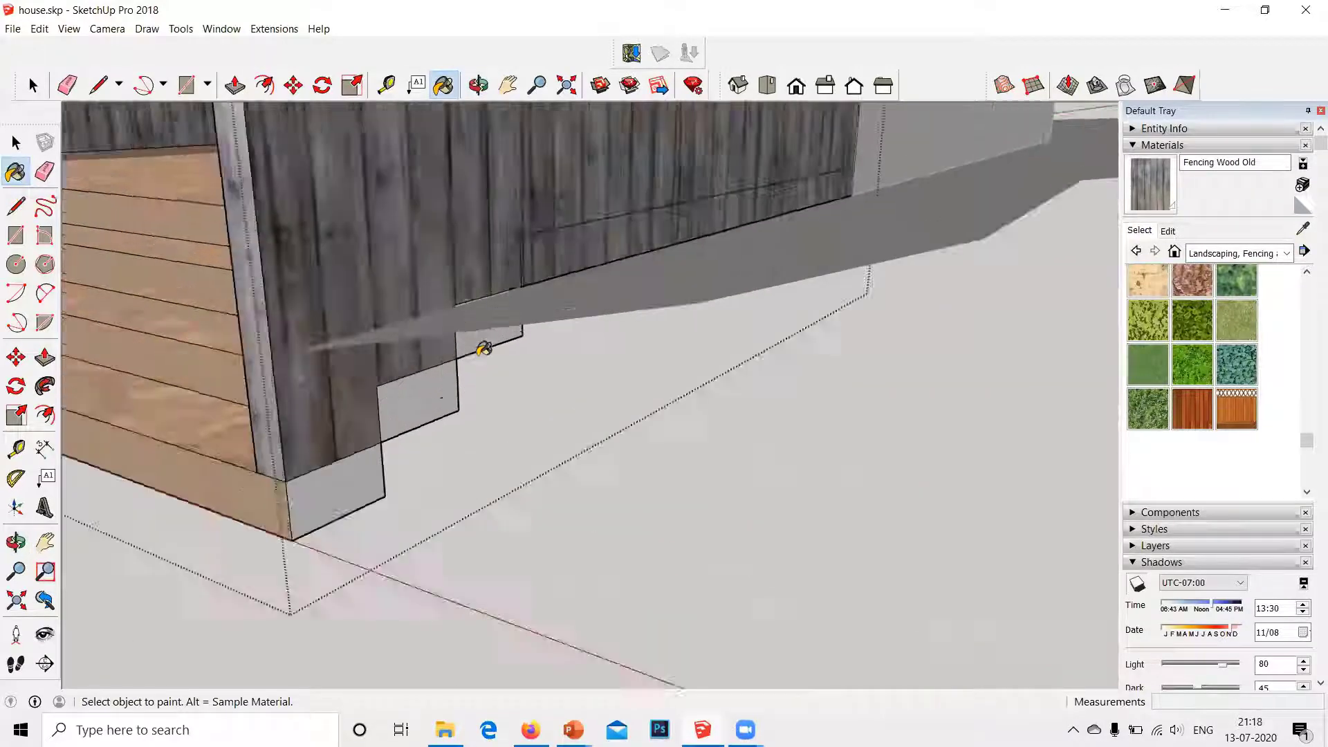
scroll(477, 317, "down", 2)
scroll(409, 360, "down", 6)
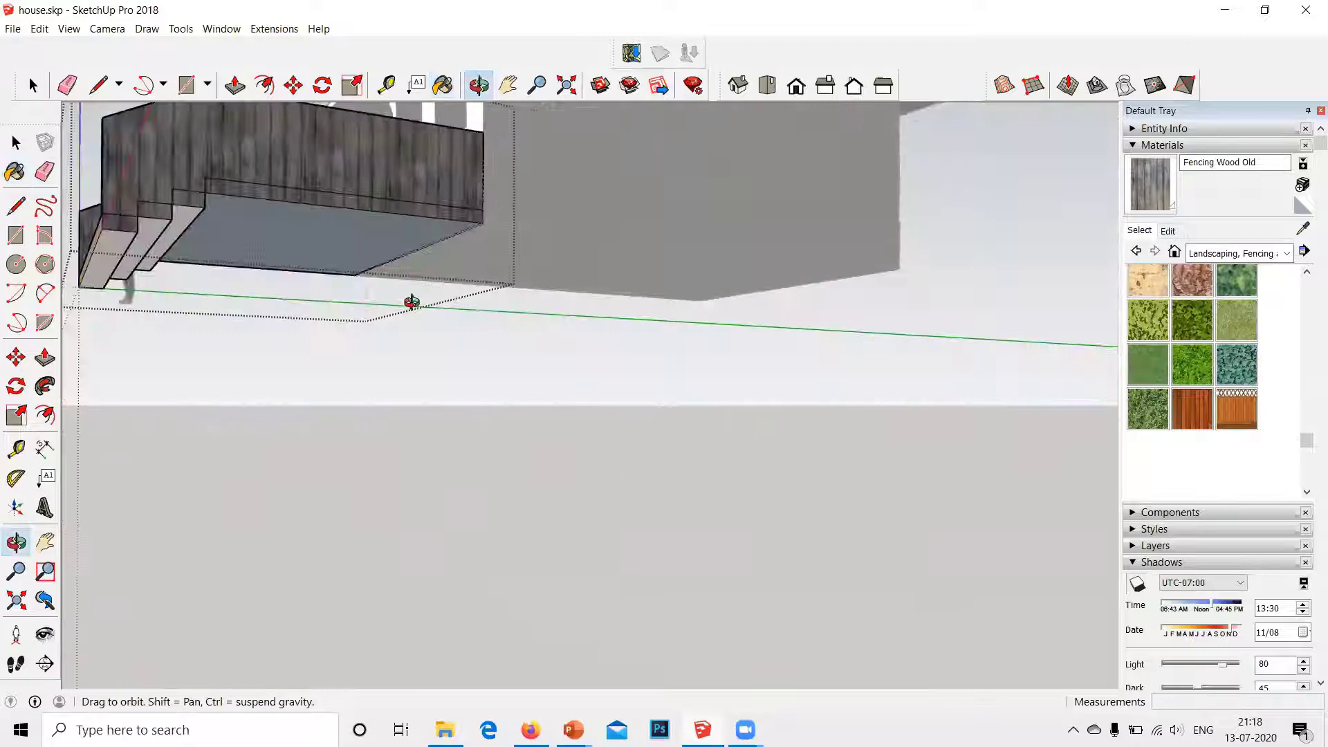
mouse_move(412, 303)
left_mouse_down()
mouse_move(312, 335)
mouse_move(690, 409)
left_mouse_up()
key("b")
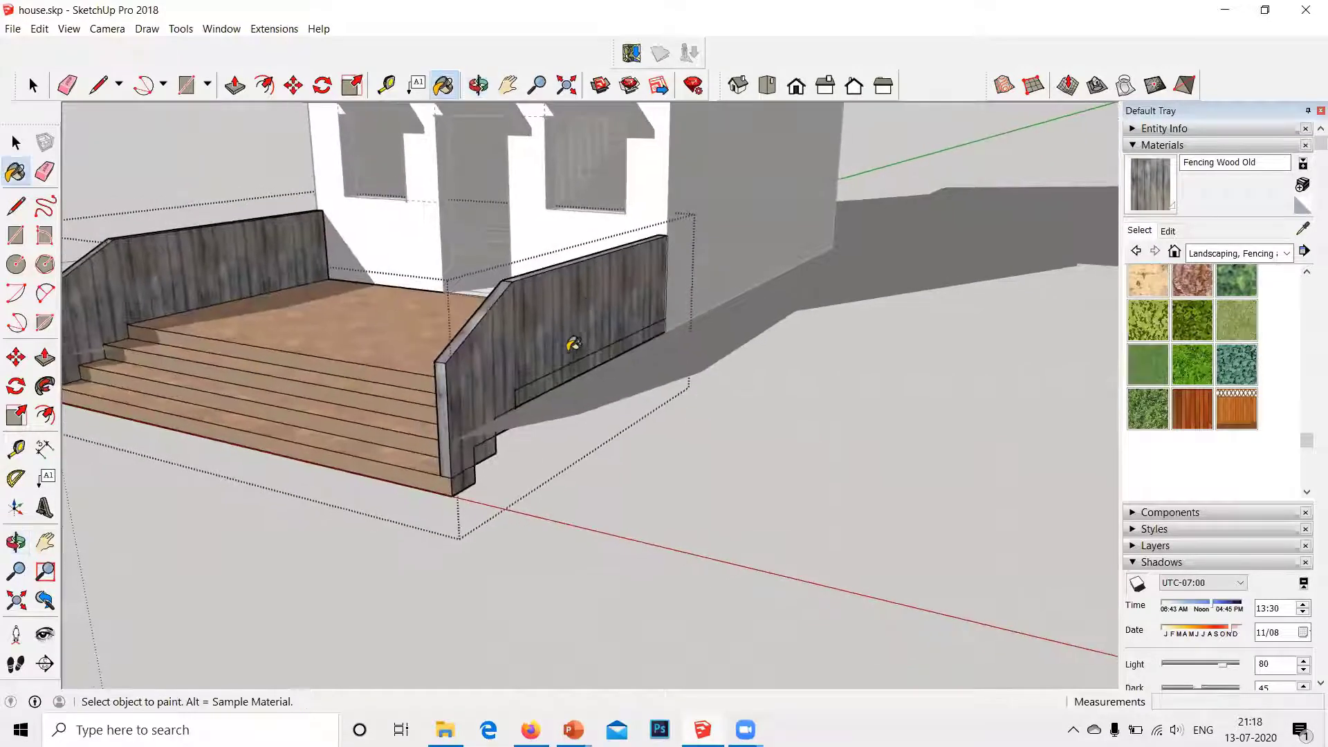
scroll(573, 344, "down", 4)
middle_click_drag(525, 356, 525, 376)
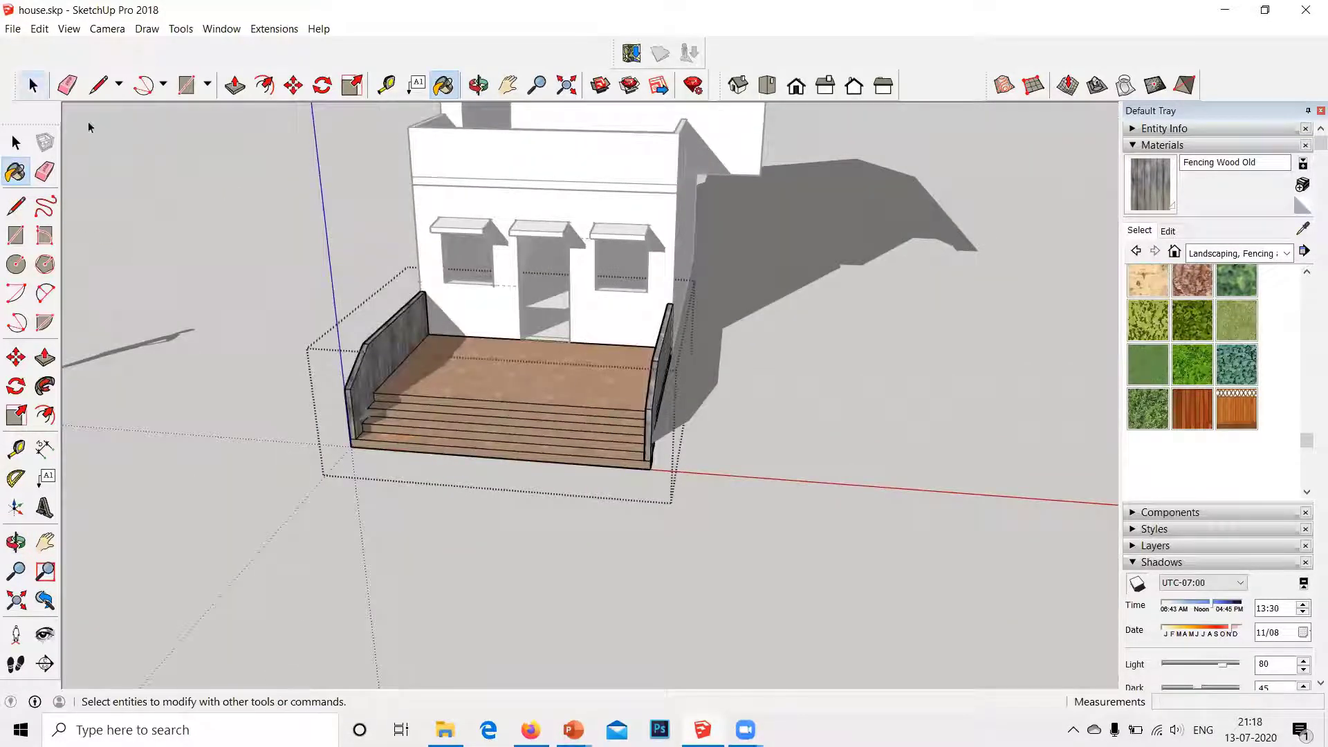
- Leave the porch group and open the ground-floor wall group with the door and windows for editing
key("space")
scroll(485, 311, "down", 4)
mouse_move(450, 325)
middle_mouse_down()
mouse_move(537, 332)
mouse_move(512, 346)
mouse_move(478, 321)
middle_mouse_up()
scroll(488, 270, "up", 3)
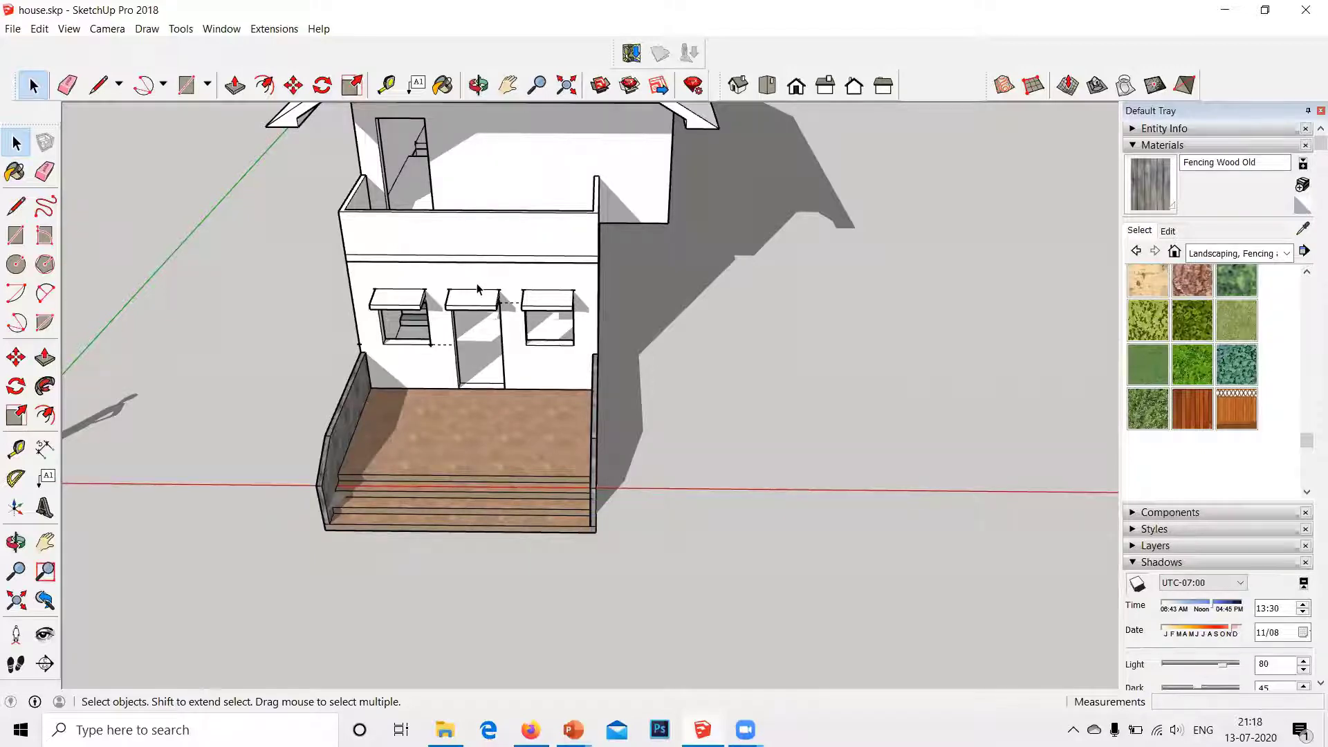
double_click(478, 289)
scroll(371, 306, "up", 3)
middle_click_drag(393, 341, 396, 306)
- Paint the front face of the ground-floor wall with Brick Antique 02 from the Brick, Cladding and Siding materials
left_click(1286, 255)
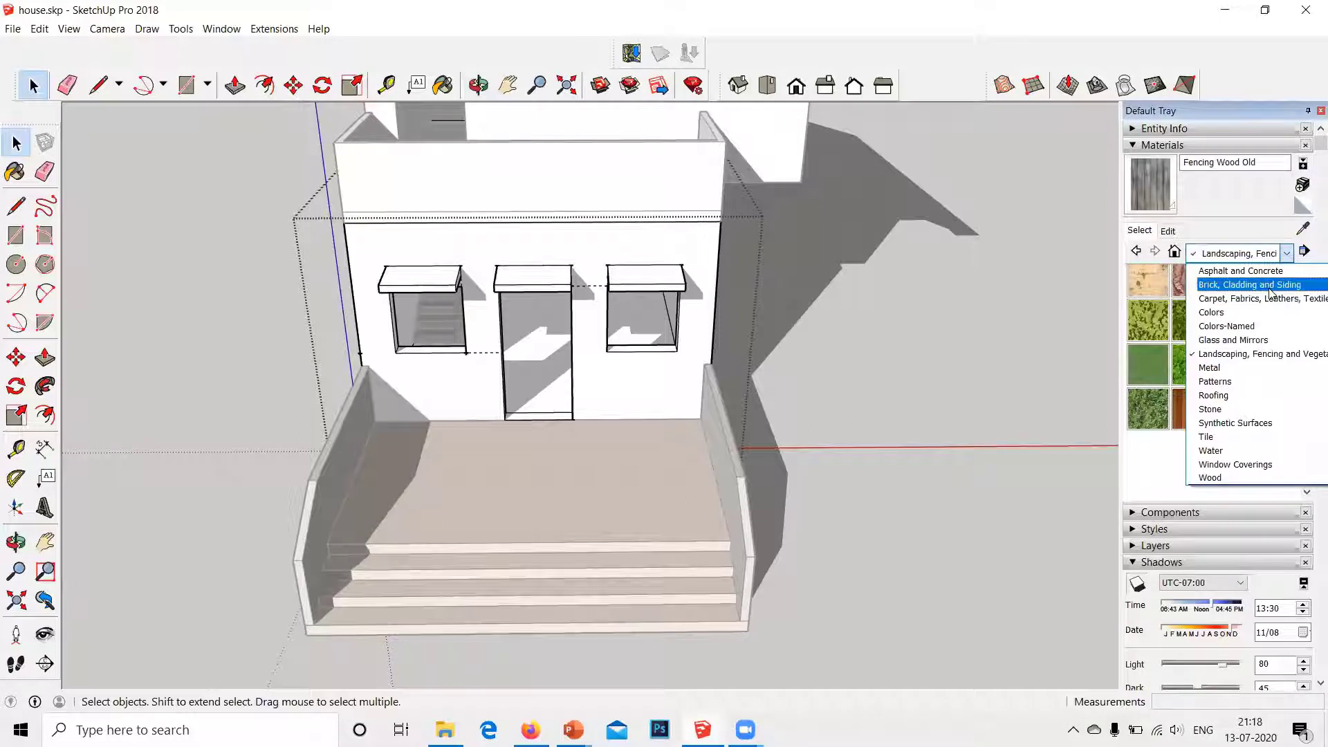
left_click(1258, 285)
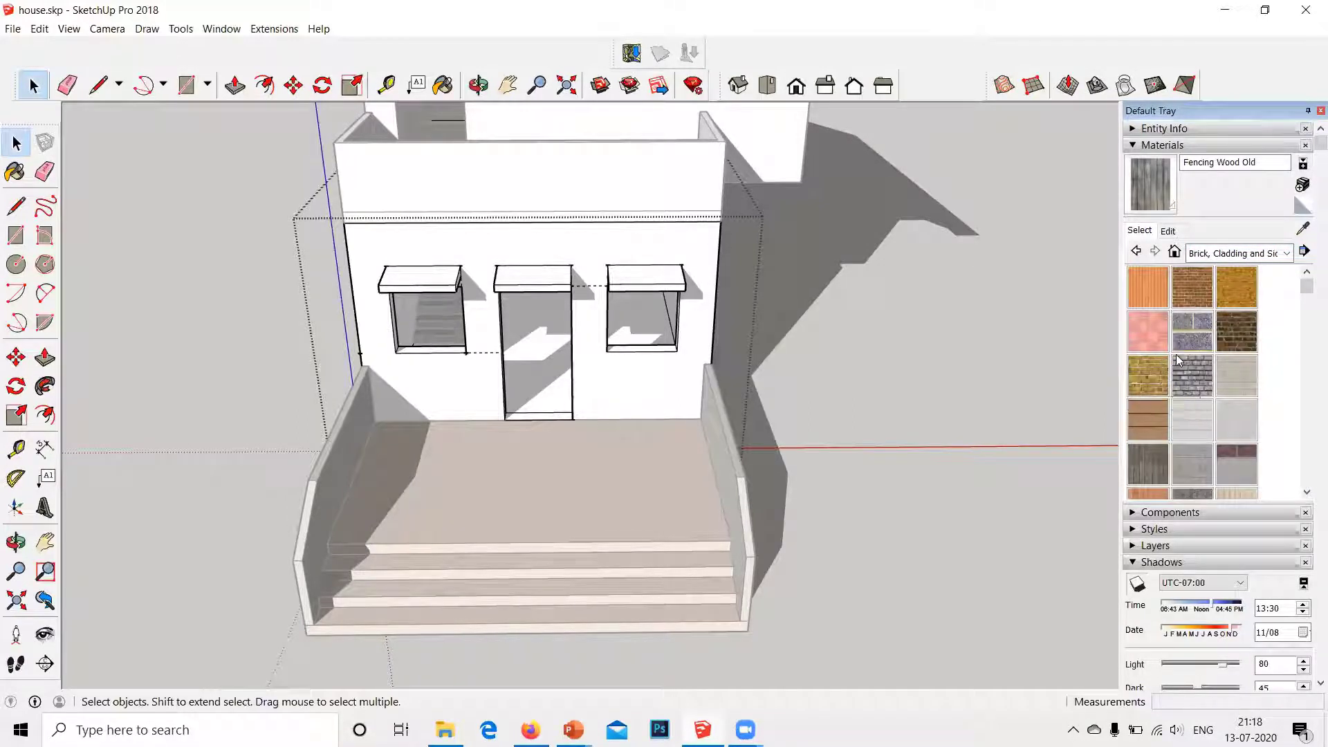
scroll(1214, 370, "down", 2)
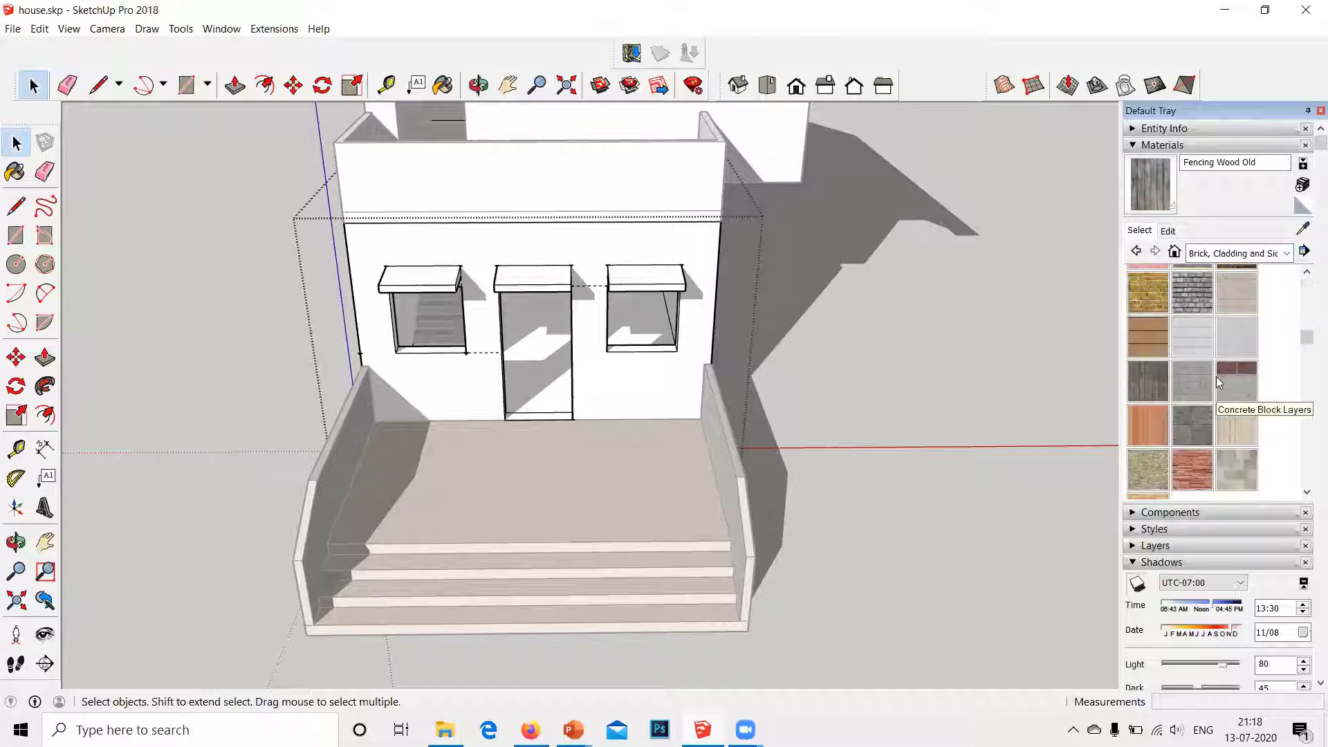
scroll(1243, 411, "down", 3)
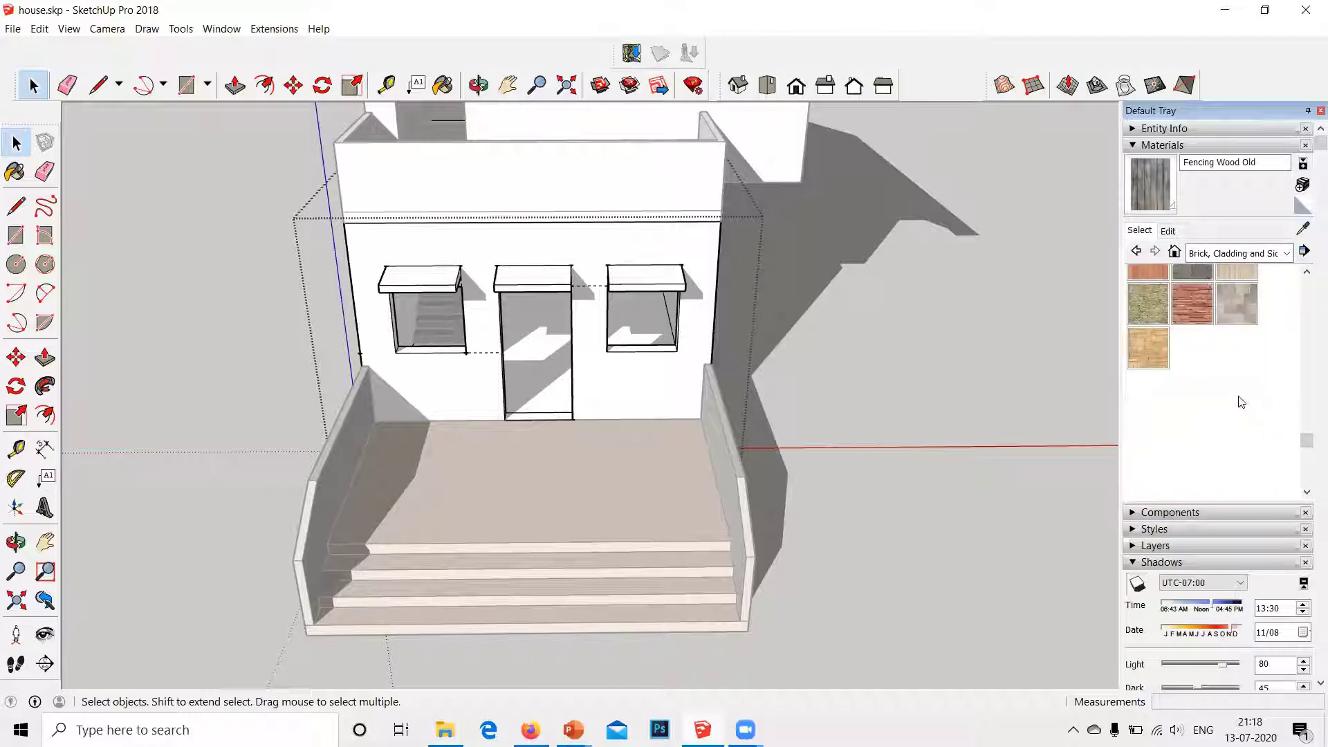
scroll(1239, 391, "up", 5)
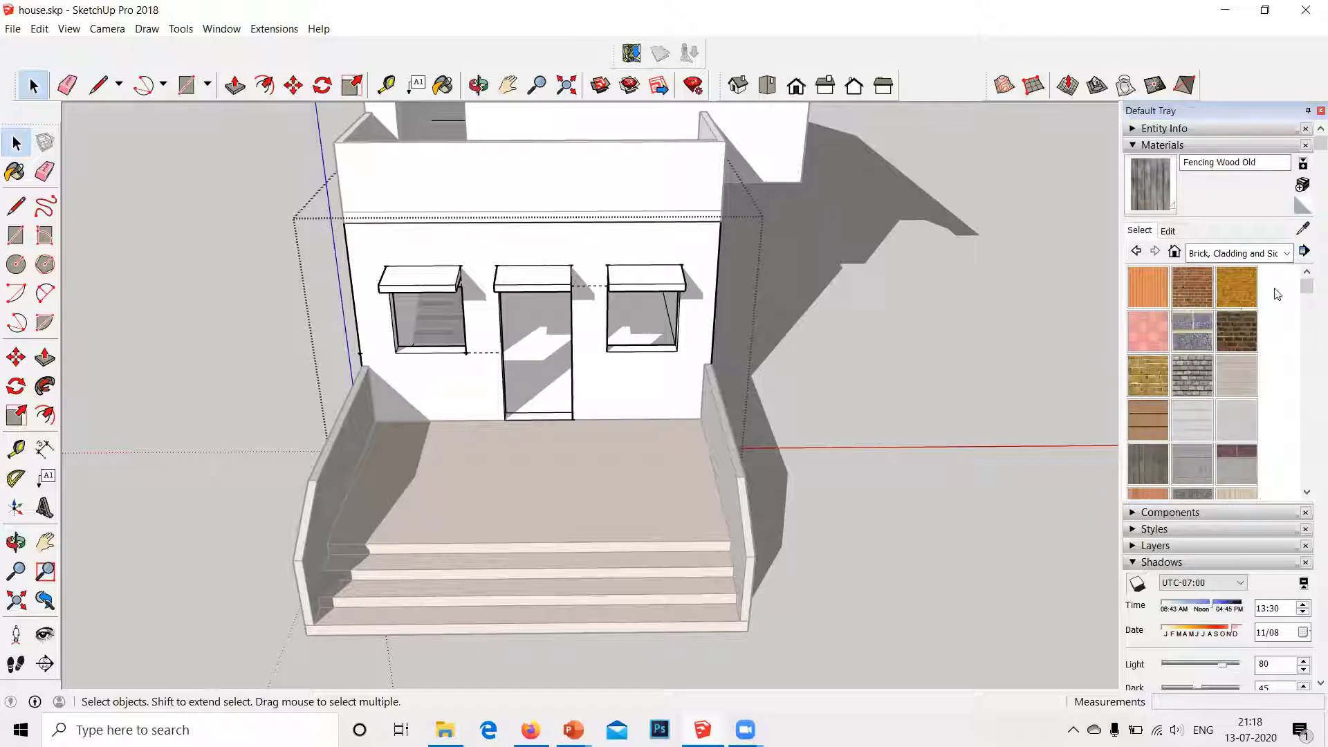
left_click(1237, 285)
scroll(602, 250, "up", 3)
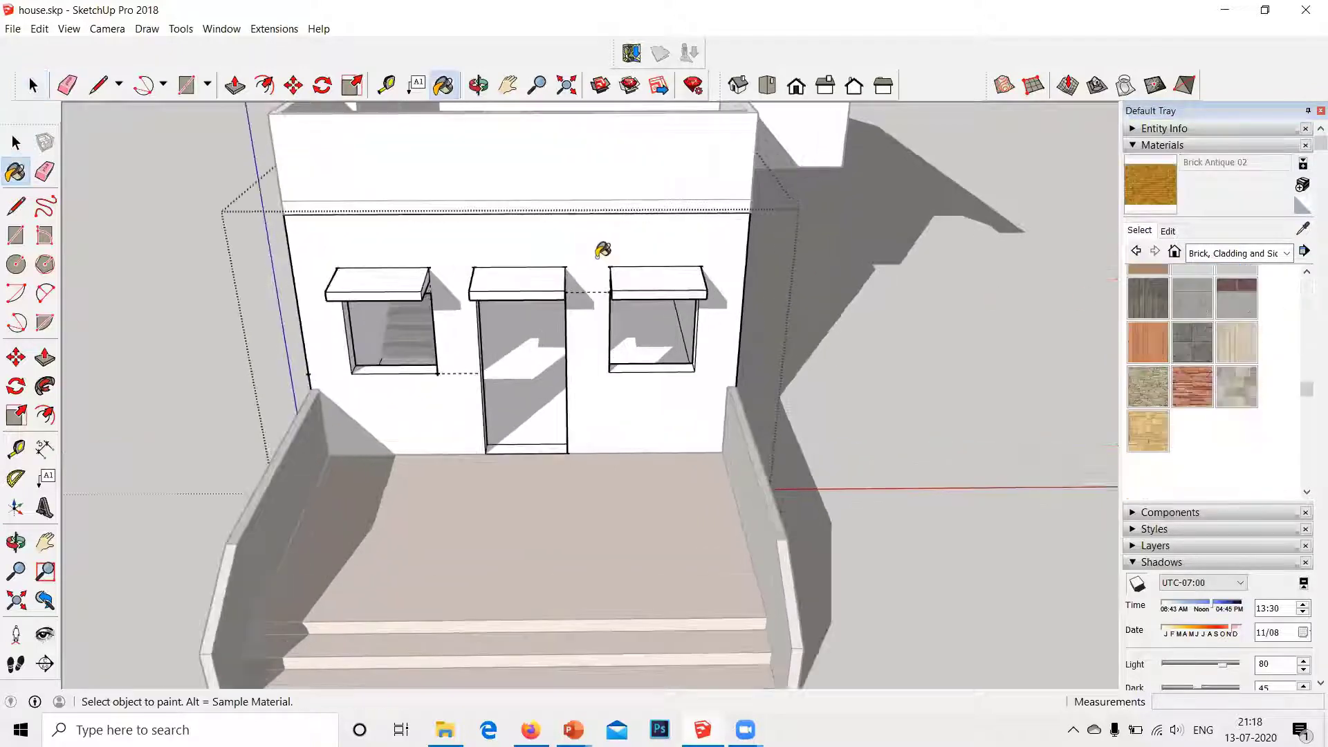
left_click(602, 250)
- Paint the outer side faces of the ground-floor walls with Brick Antique 02
mouse_move(510, 250)
middle_mouse_down()
mouse_move(768, 237)
mouse_move(537, 293)
mouse_move(1024, 274)
middle_mouse_up()
left_click(599, 293)
scroll(597, 293, "down", 2)
left_click(341, 394)
mouse_move(341, 394)
middle_mouse_down()
mouse_move(1029, 321)
mouse_move(664, 362)
middle_mouse_up()
left_click(664, 362)
mouse_move(1075, 406)
middle_mouse_down()
mouse_move(1022, 557)
mouse_move(684, 547)
mouse_move(711, 454)
mouse_move(276, 371)
middle_mouse_up()
- Paint the sill and inner edges of the left-hand front window opening with Brick Antique 02
scroll(689, 540, "up", 3)
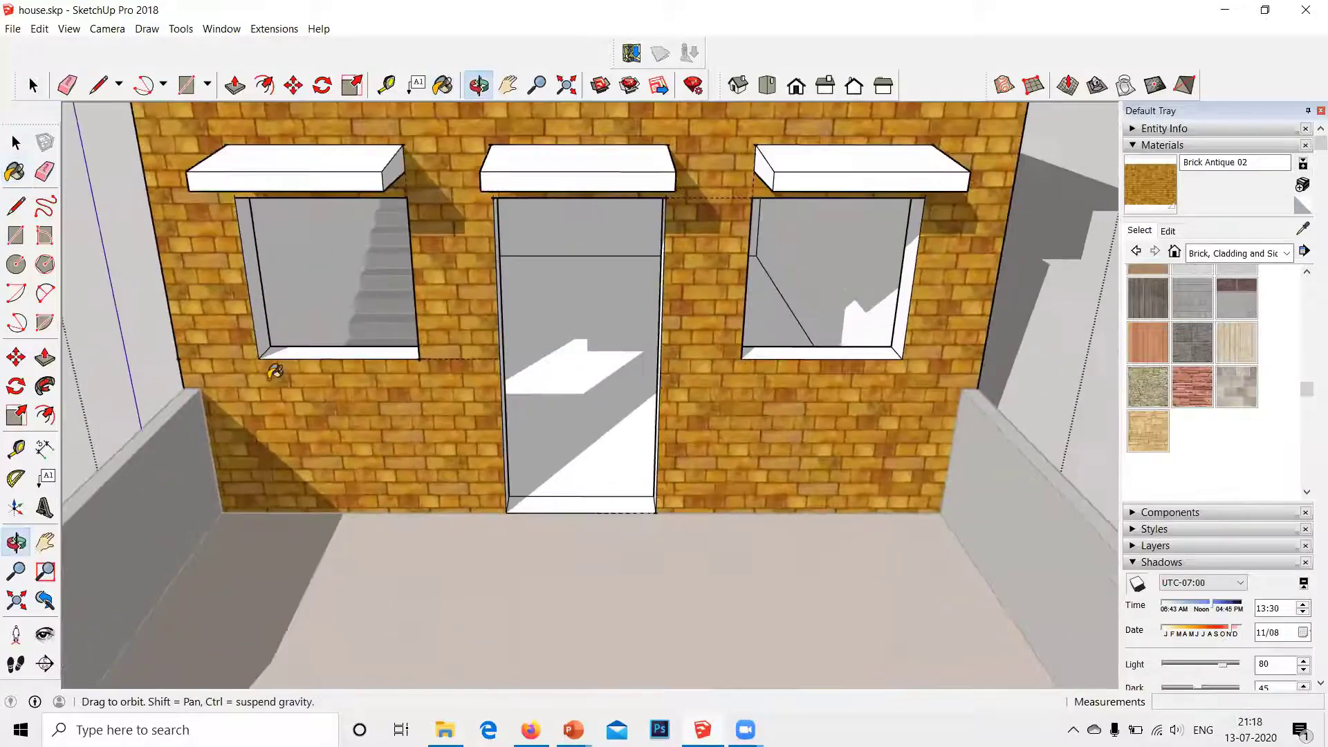
scroll(299, 388, "up", 5)
scroll(284, 356, "down", 5)
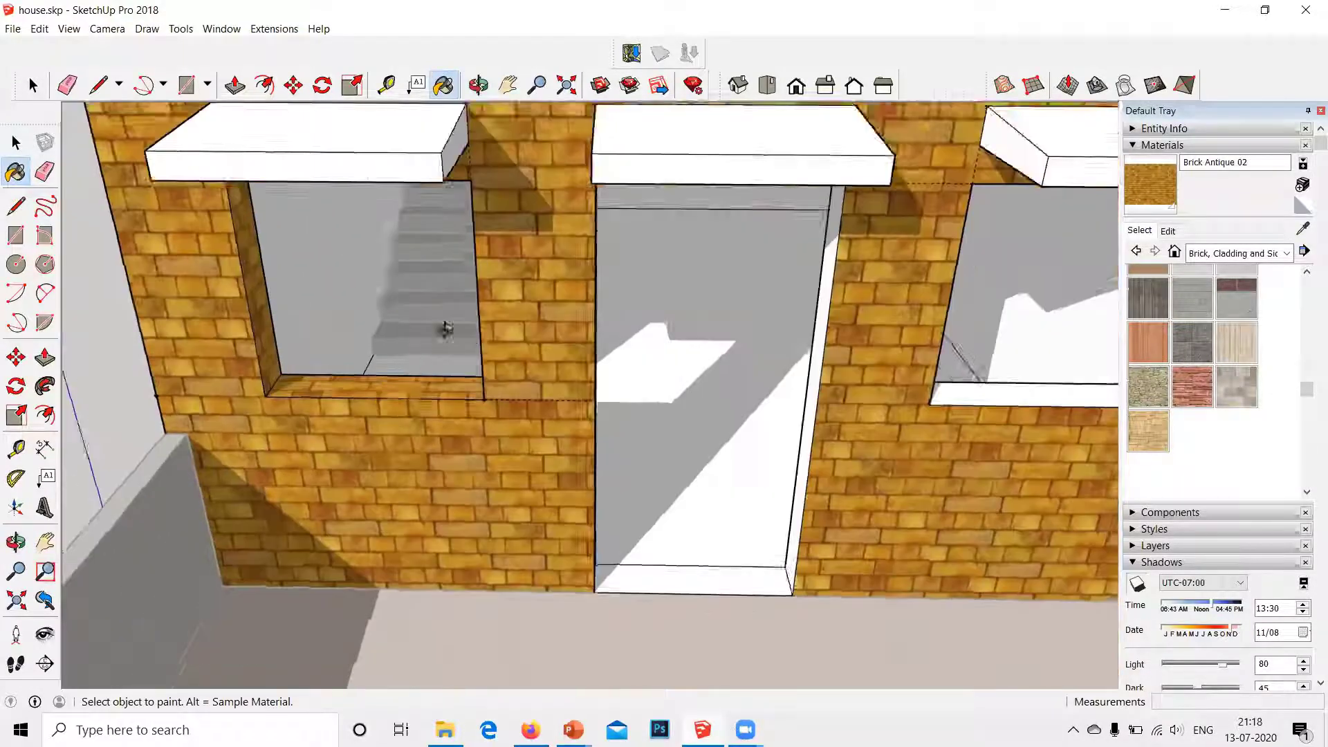
mouse_move(445, 329)
middle_mouse_down()
mouse_move(578, 320)
mouse_move(684, 285)
mouse_move(602, 483)
mouse_move(501, 317)
mouse_move(453, 155)
middle_mouse_up()
scroll(707, 214, "up", 3)
- Paint the head, both jambs and the threshold of the front door opening with Brick Antique 02
middle_click_drag(707, 214, 712, 180)
scroll(711, 180, "up", 2)
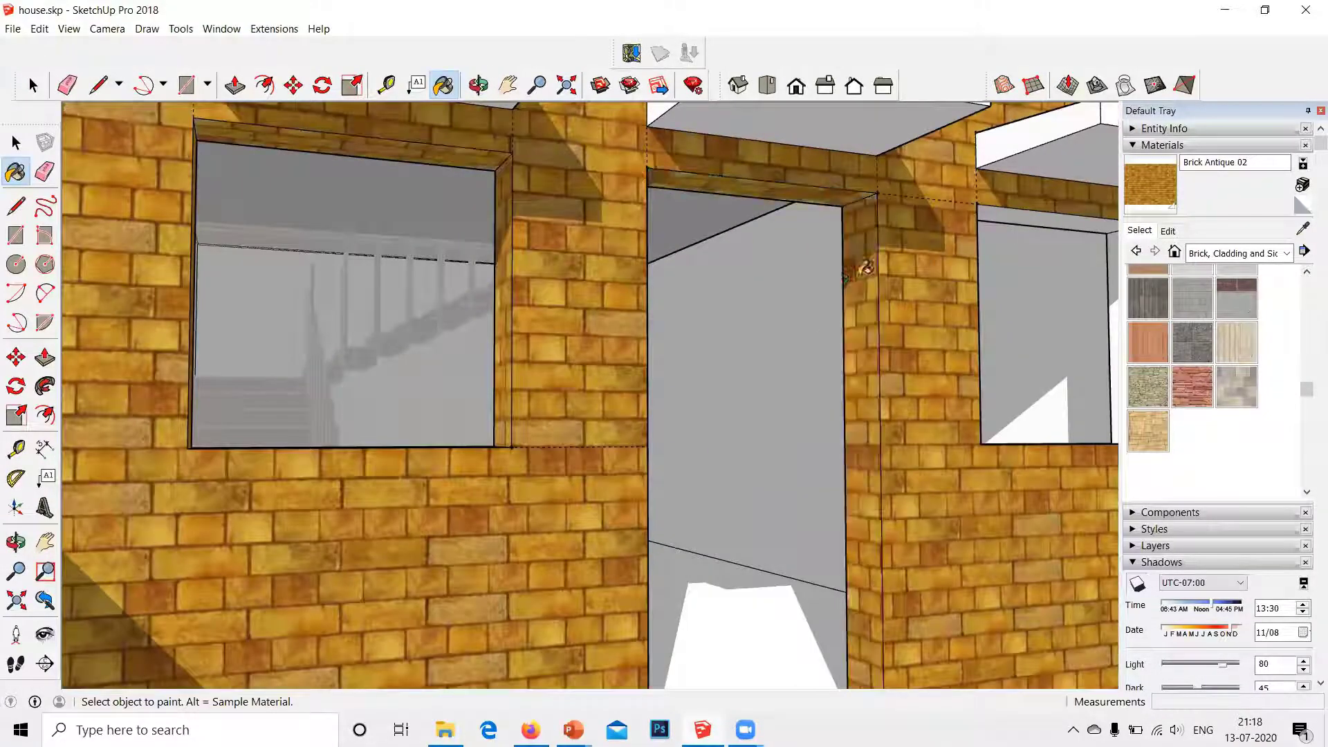
mouse_move(861, 268)
middle_mouse_down()
mouse_move(567, 317)
mouse_move(297, 332)
mouse_move(325, 317)
middle_mouse_up()
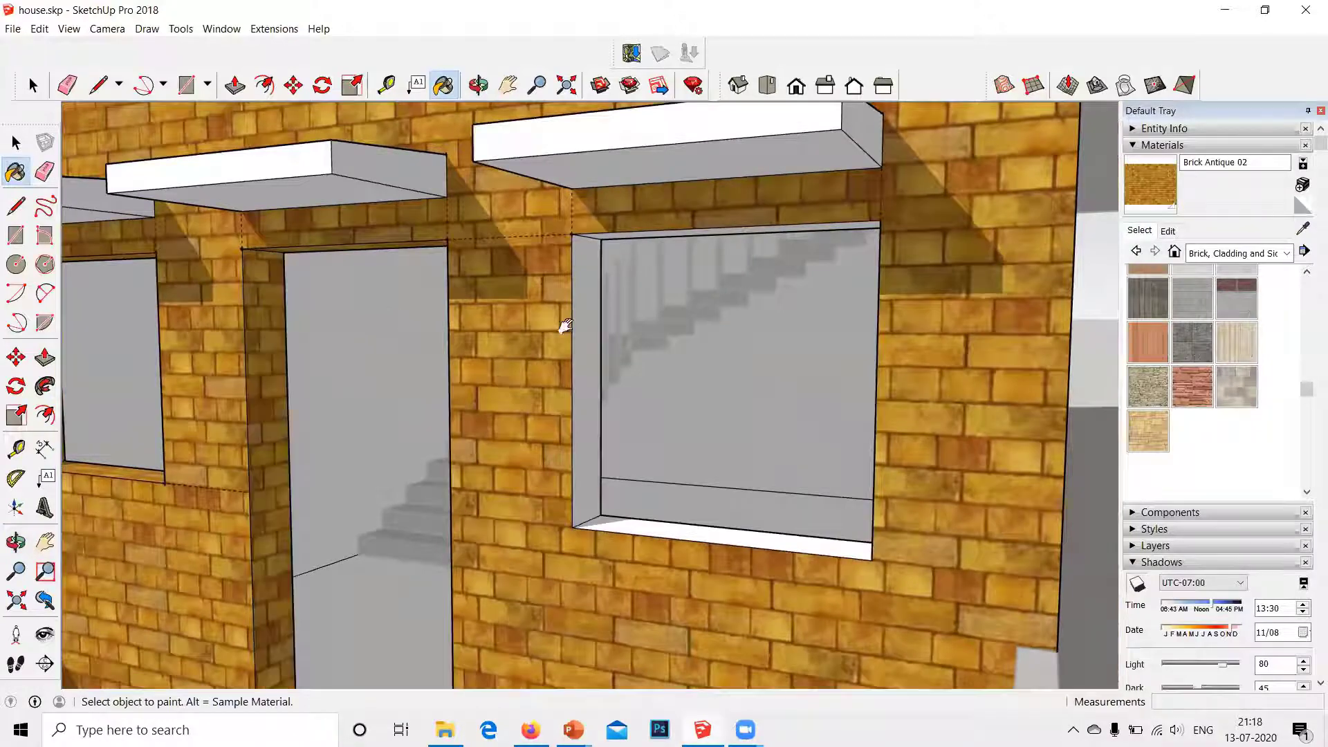
scroll(565, 326, "down", 5)
middle_click_drag(566, 326, 525, 590)
scroll(705, 511, "up", 5)
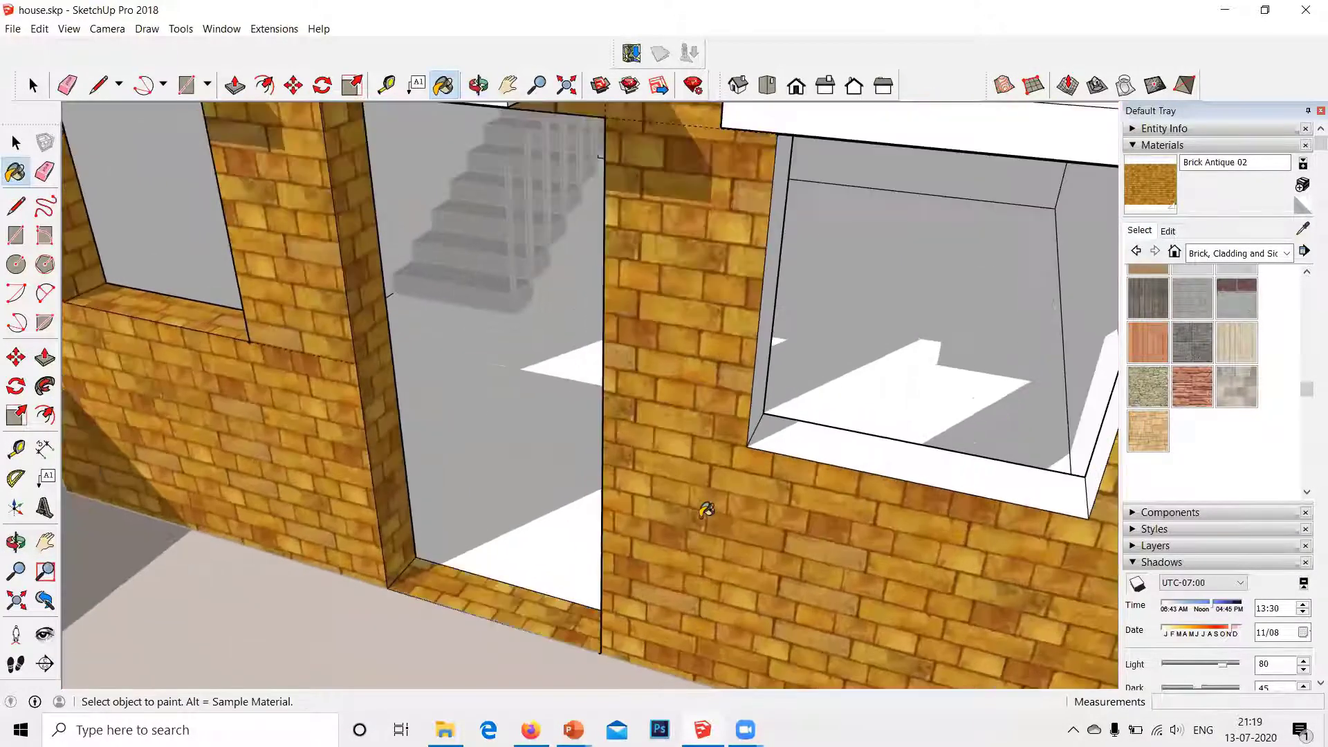
- Paint the sill and inner edges of the right-hand front window opening with Brick Antique 02
scroll(553, 581, "down", 4)
scroll(720, 518, "up", 3)
middle_click_drag(756, 435, 564, 522)
middle_click_drag(975, 415, 879, 502, "shift")
middle_click_drag(915, 360, 787, 396)
- Paint the awning above the right-hand window with Brick Antique 01
scroll(742, 282, "down", 5)
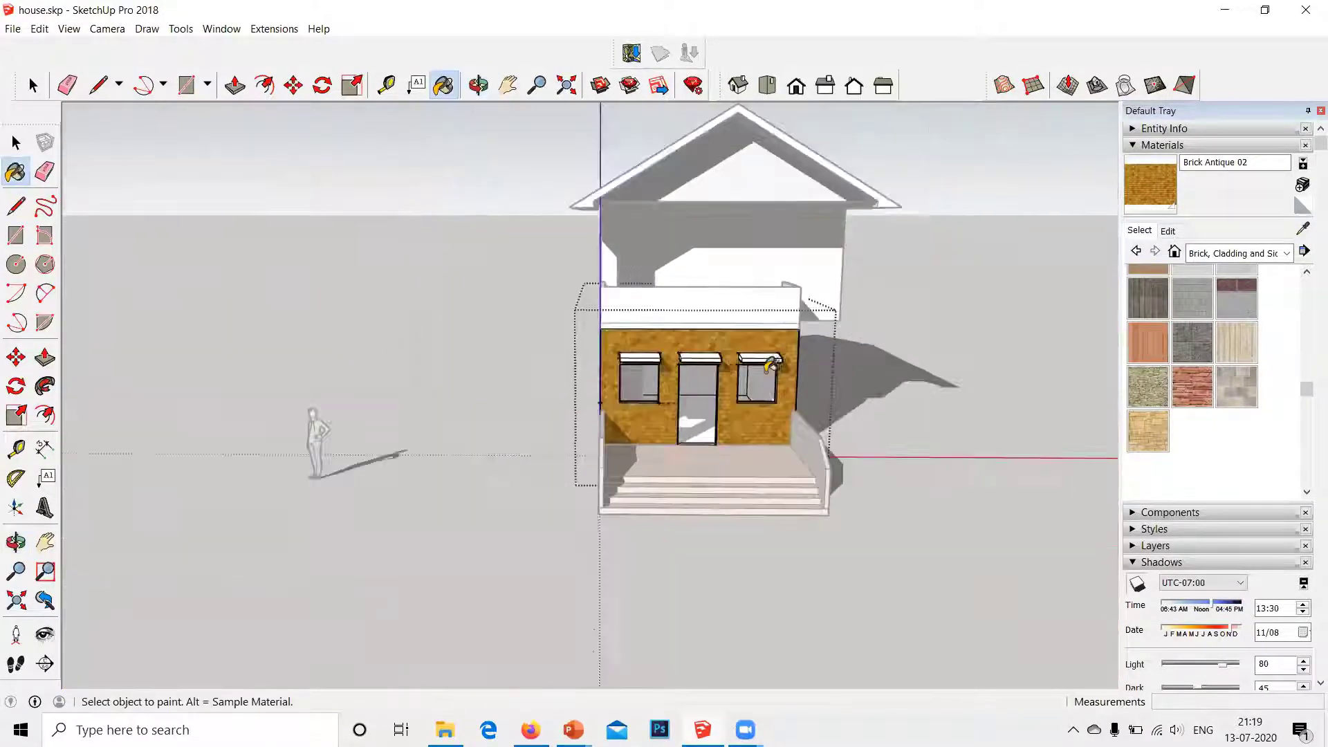
scroll(769, 350, "up", 5)
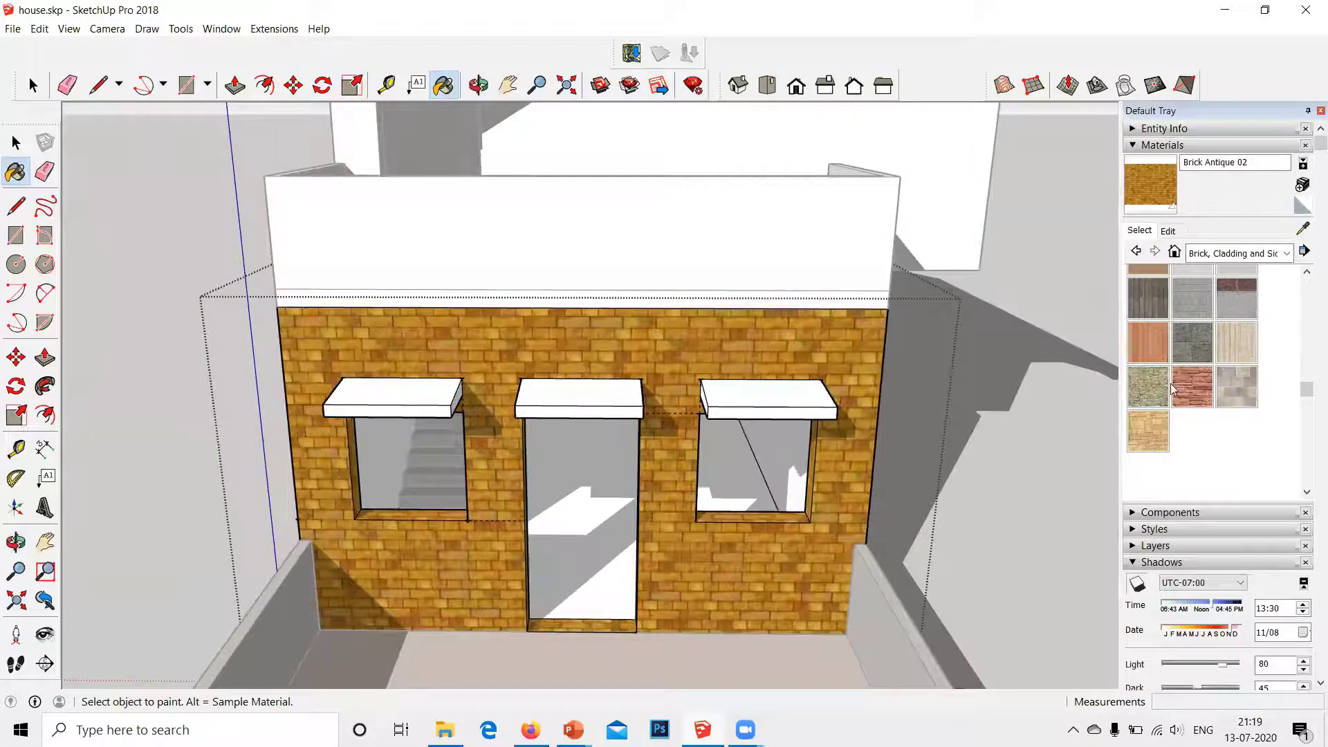
scroll(1174, 389, "up", 5)
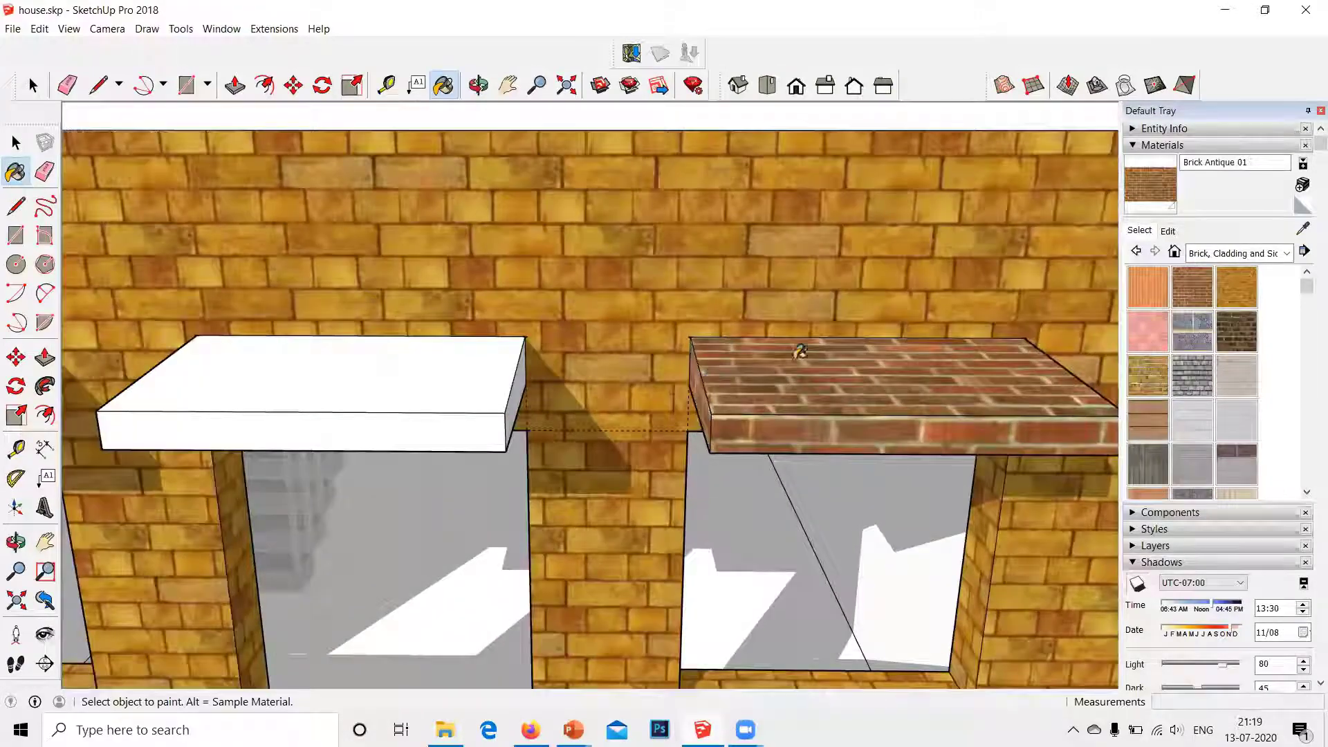
scroll(801, 353, "down", 5)
middle_click_drag(781, 360, 553, 387)
scroll(559, 339, "up", 5)
mouse_move(559, 339)
middle_mouse_down()
mouse_move(528, 371)
mouse_move(602, 368)
middle_mouse_up()
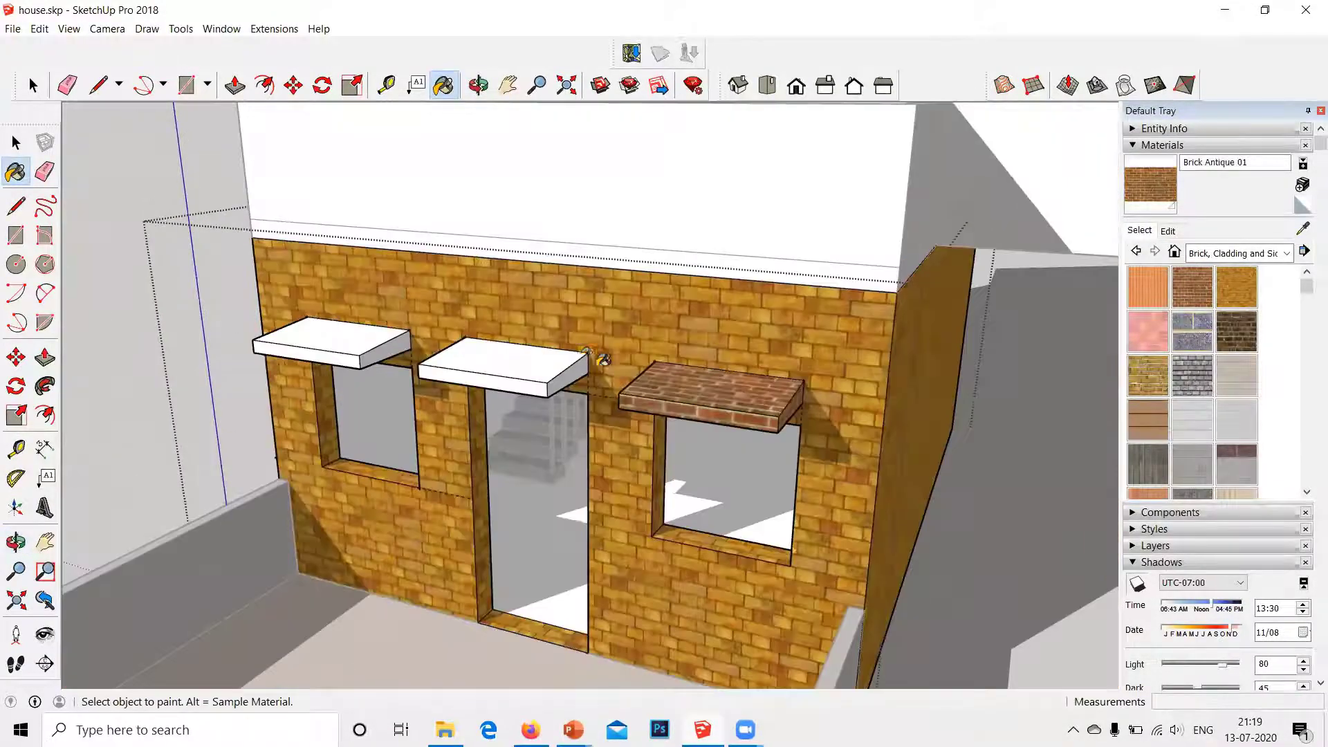
- Paint the door awning and the top and front of the left-hand window awning with Brick Antique 01
scroll(602, 367, "up", 3)
left_click(533, 377)
scroll(512, 387, "up", 3)
scroll(512, 386, "down", 2)
middle_click_drag(512, 386, 549, 356)
scroll(482, 398, "up", 3)
left_click(482, 398)
scroll(512, 380, "down", 2)
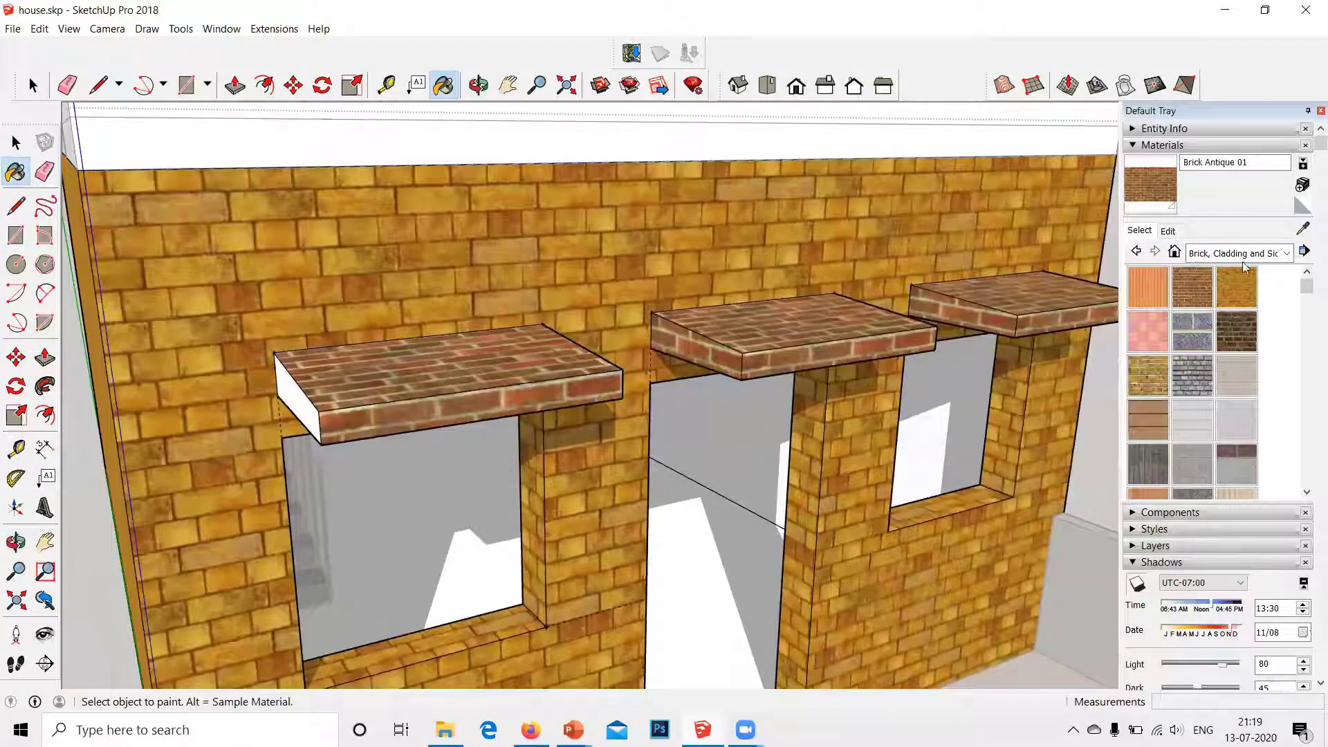
- Repaint the left-hand window awning with Brick Antique 02, including its ends and underside
left_click(1212, 305)
scroll(505, 371, "up", 2)
left_click(510, 415)
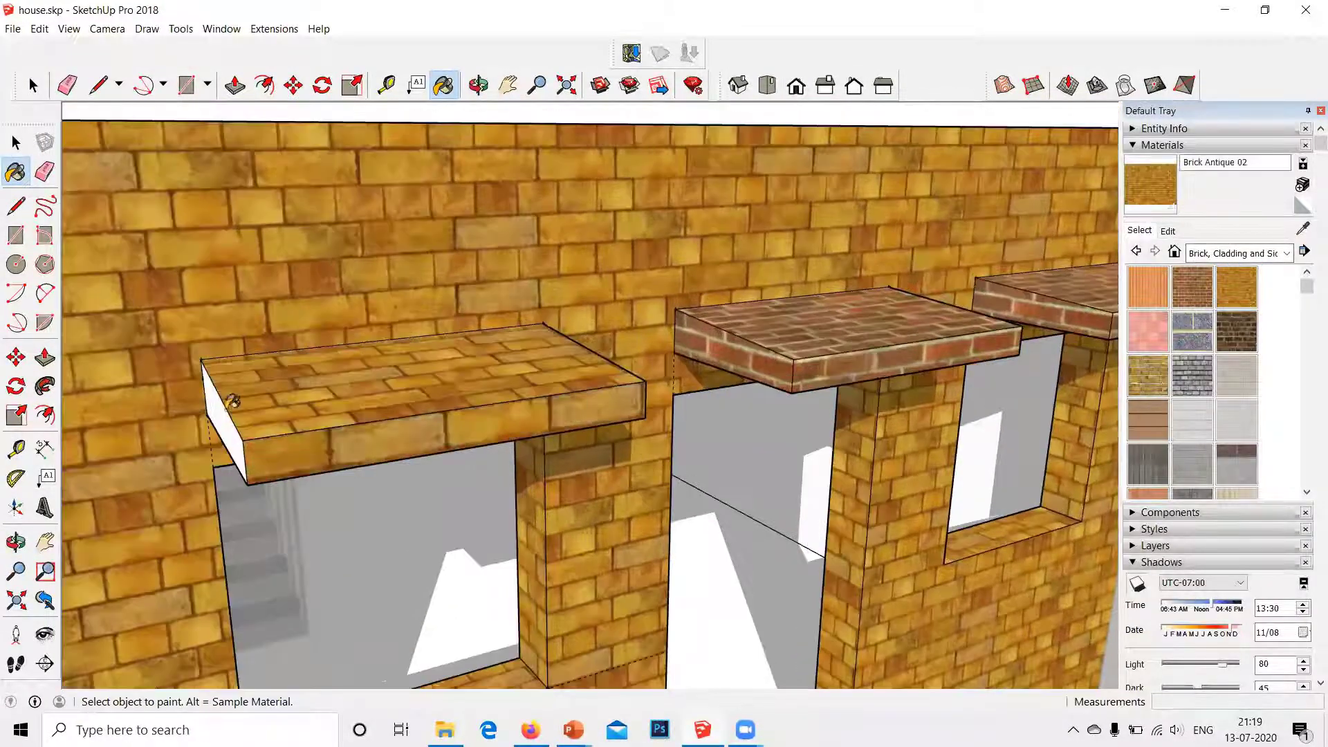
scroll(647, 342, "up", 3)
mouse_move(646, 342)
middle_mouse_down()
mouse_move(629, 362)
mouse_move(692, 360)
middle_mouse_up()
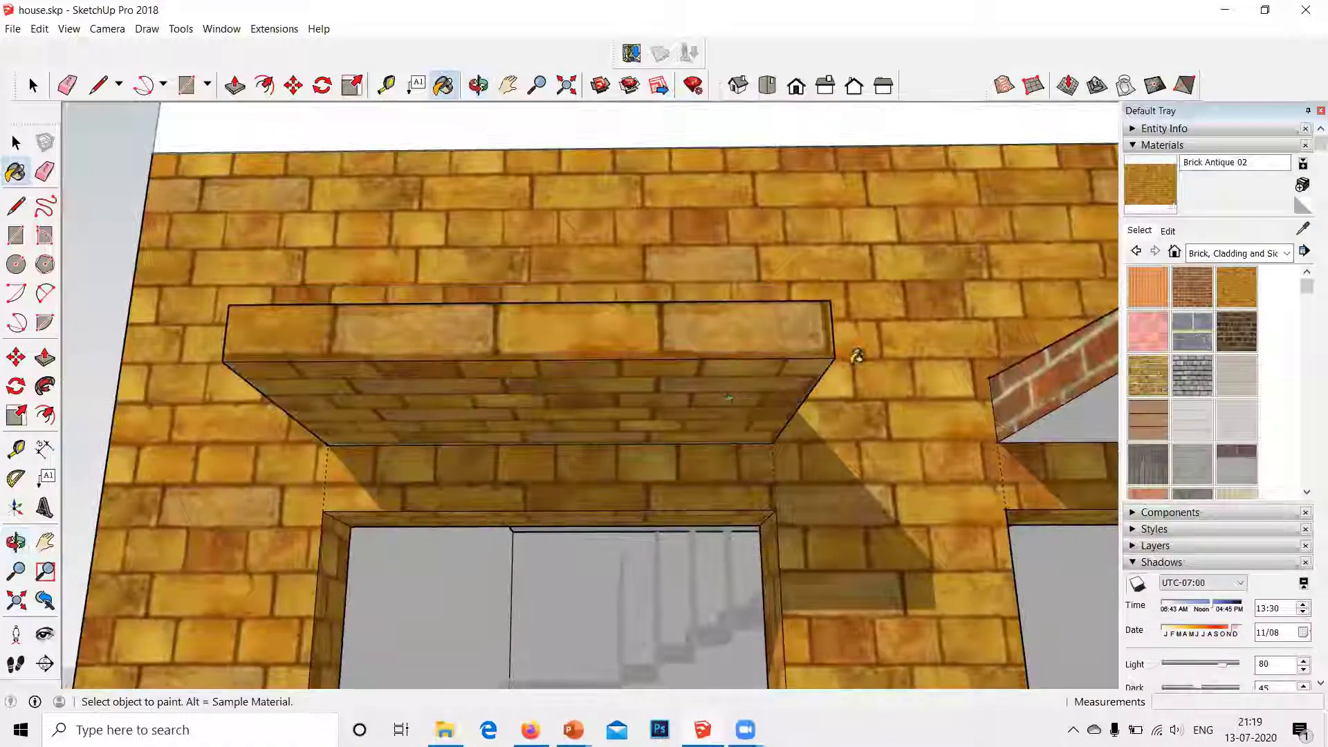
mouse_move(859, 355)
middle_mouse_down()
mouse_move(608, 443)
mouse_move(623, 404)
mouse_move(816, 505)
mouse_move(548, 377)
mouse_move(570, 387)
mouse_move(322, 339)
mouse_move(563, 364)
mouse_move(703, 418)
mouse_move(484, 374)
middle_mouse_up()
- Select the top, front, end and underside faces of the awning above the door
scroll(816, 391, "up", 4)
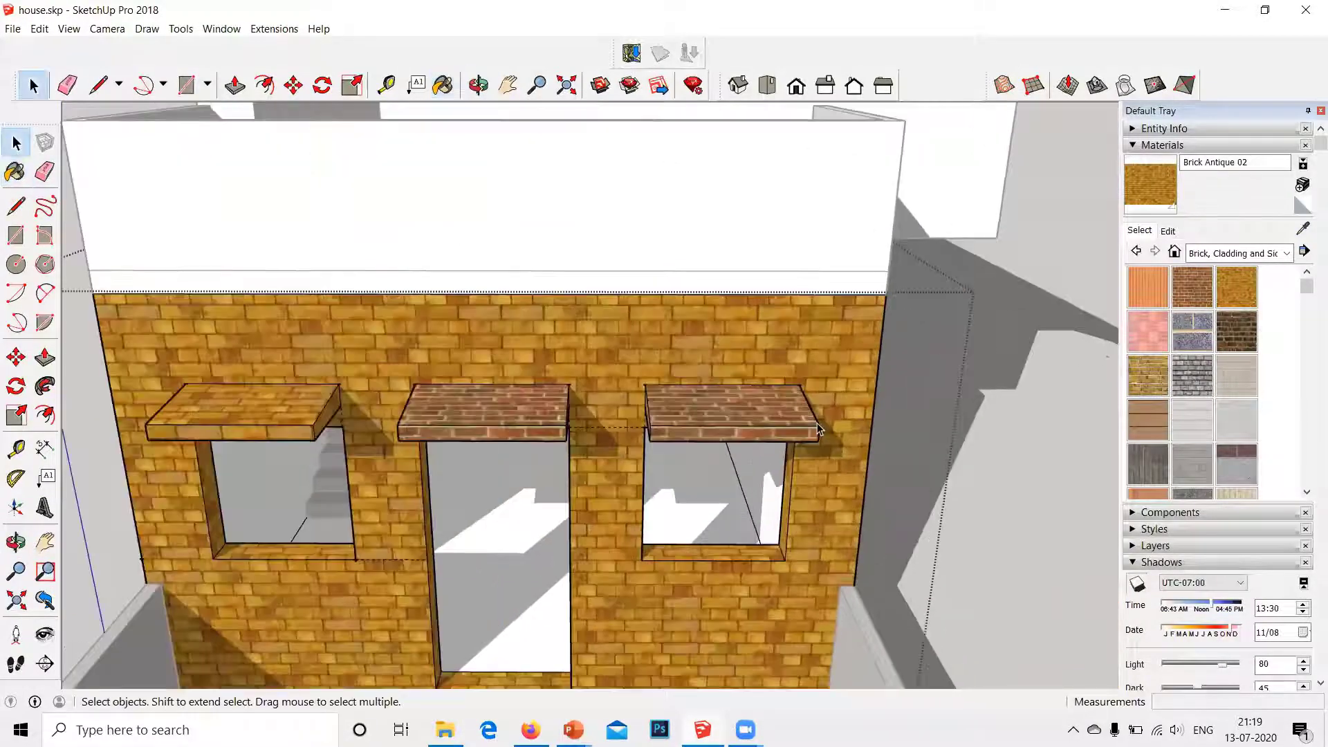
scroll(602, 408, "up", 3)
middle_click_drag(605, 409, 474, 459)
scroll(623, 447, "up", 3)
left_click(599, 430)
scroll(599, 431, "down", 2)
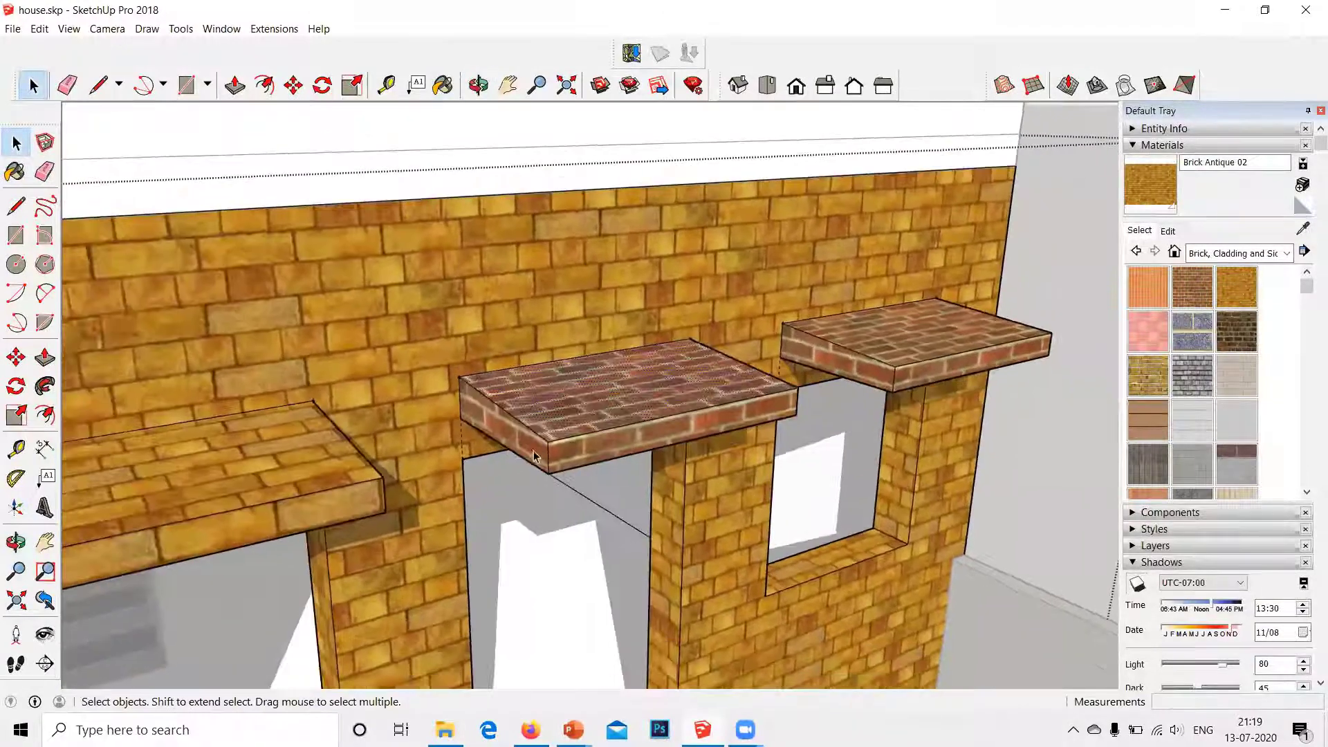
scroll(475, 458, "up", 3)
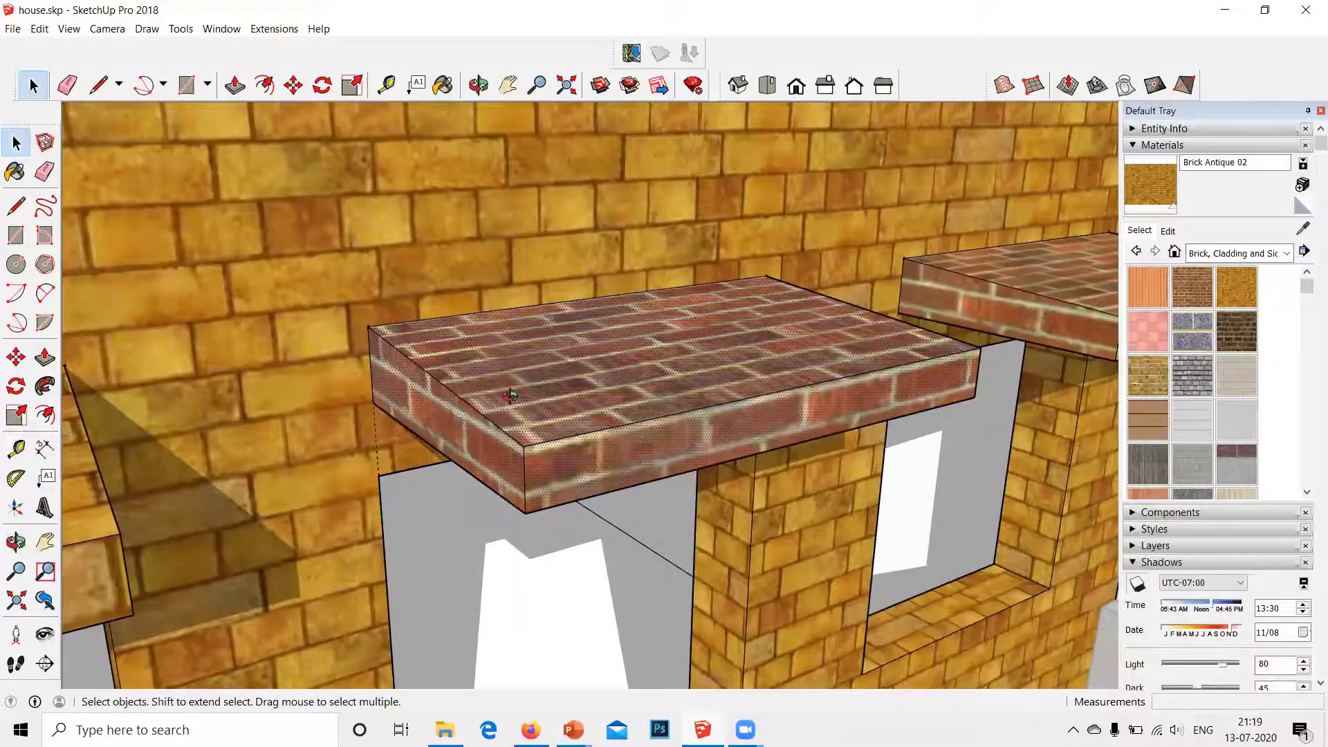
middle_click_drag(510, 395, 629, 505)
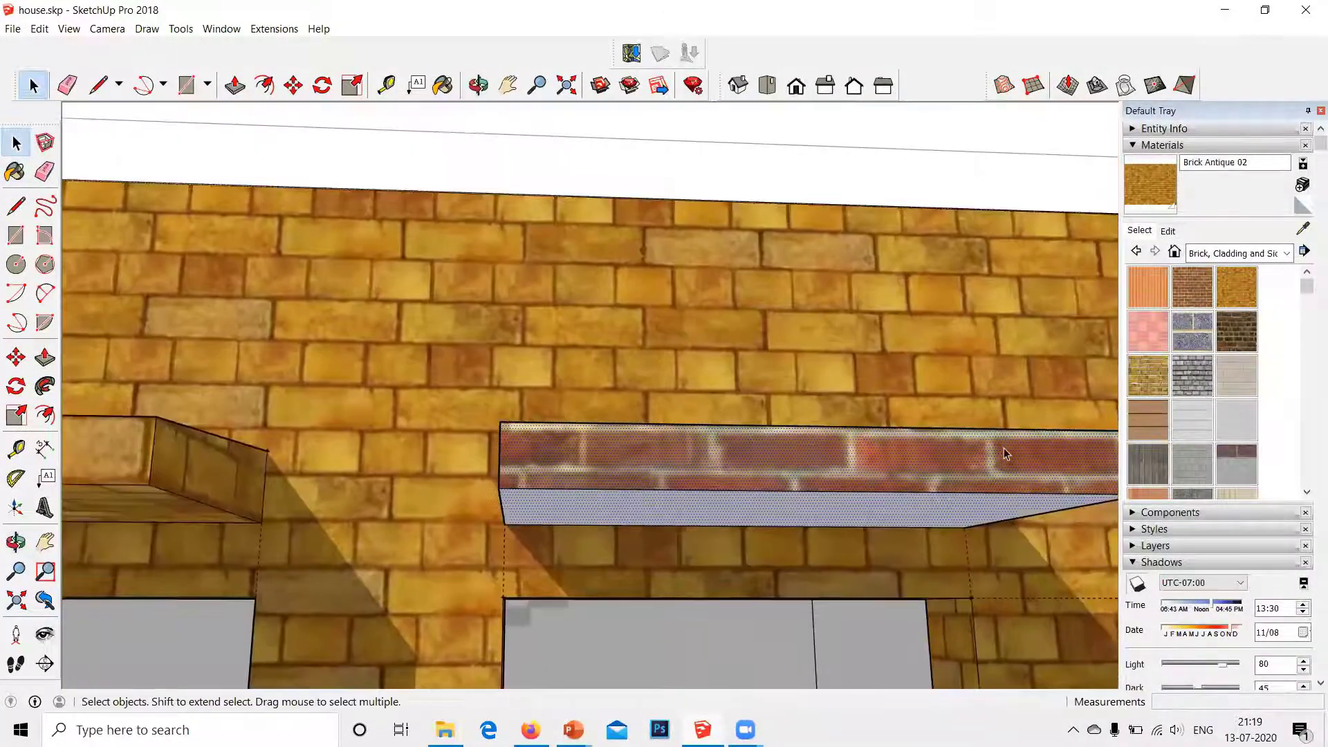
middle_click_drag(1003, 449, 586, 432)
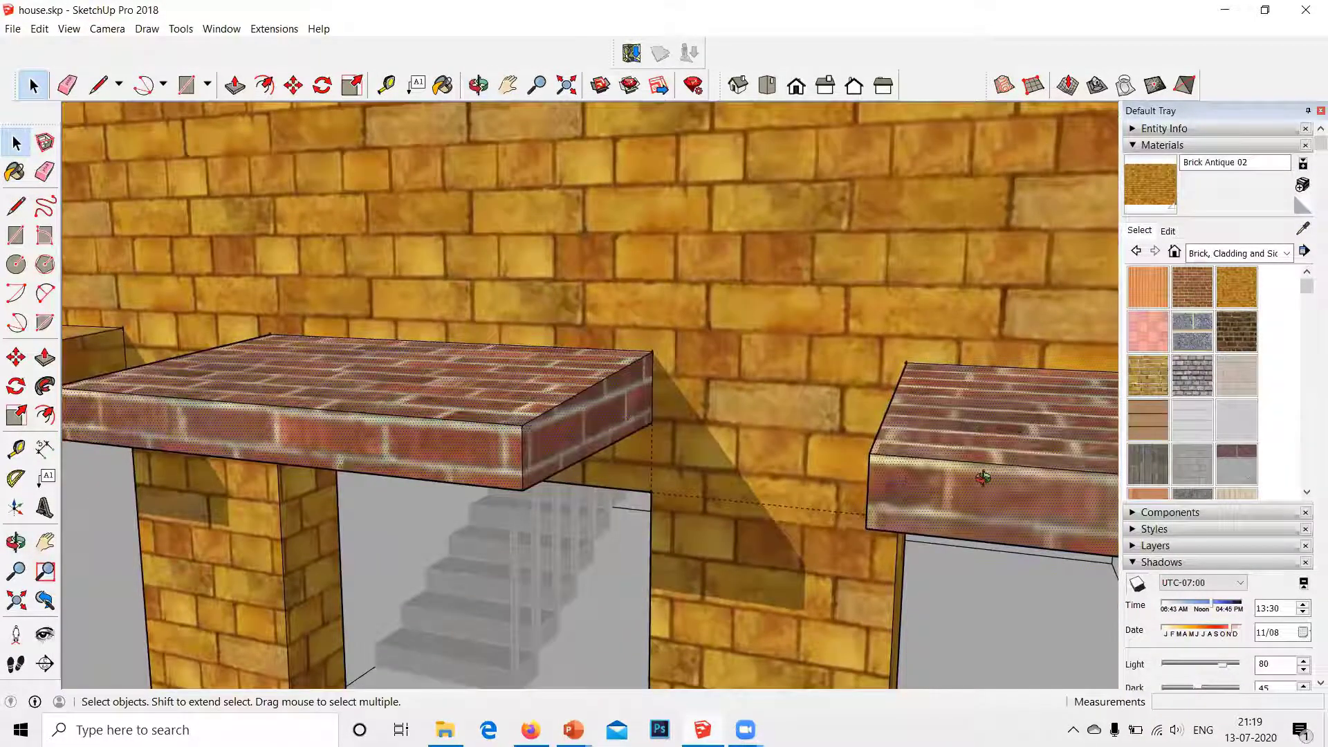
- Add the faces of the right-hand window awning to the selection, including its ends and underside
middle_click_drag(983, 477, 509, 369)
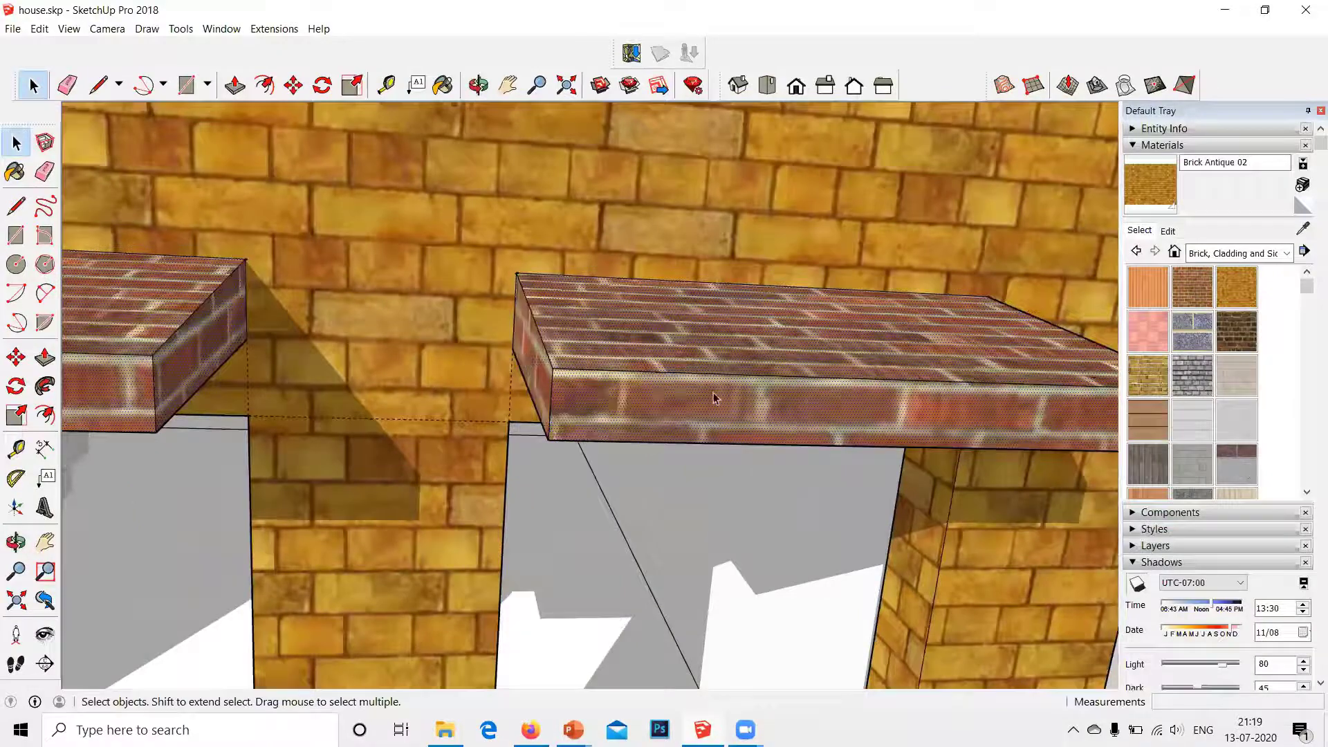
middle_click_drag(678, 237, 738, 479)
scroll(680, 455, "down", 3)
scroll(903, 456, "up", 3)
scroll(754, 438, "down", 3)
scroll(738, 480, "down", 6)
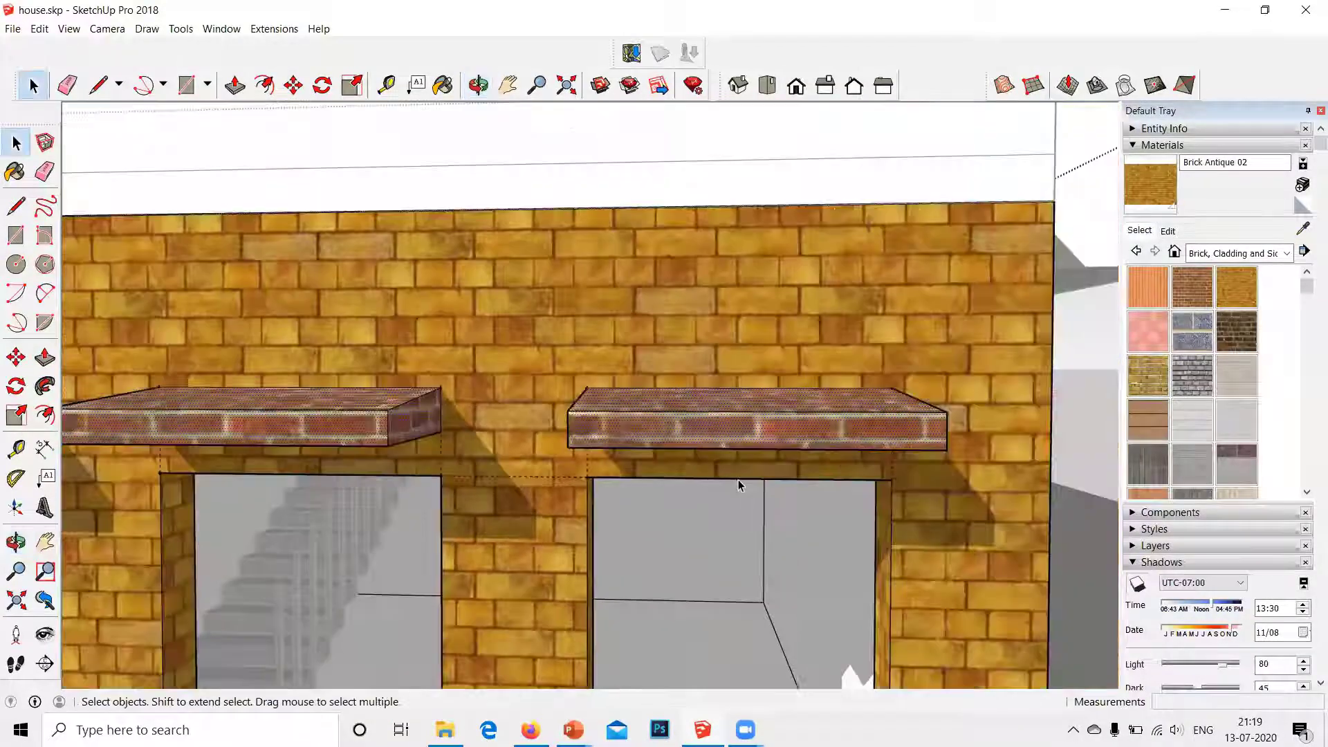
scroll(760, 471, "up", 6)
middle_click_drag(803, 510, 1141, 366)
- Paint the selected door and right-hand window awning faces with Brick Antique 02 and leave the wall group
left_click(1243, 289)
scroll(774, 450, "up", 3)
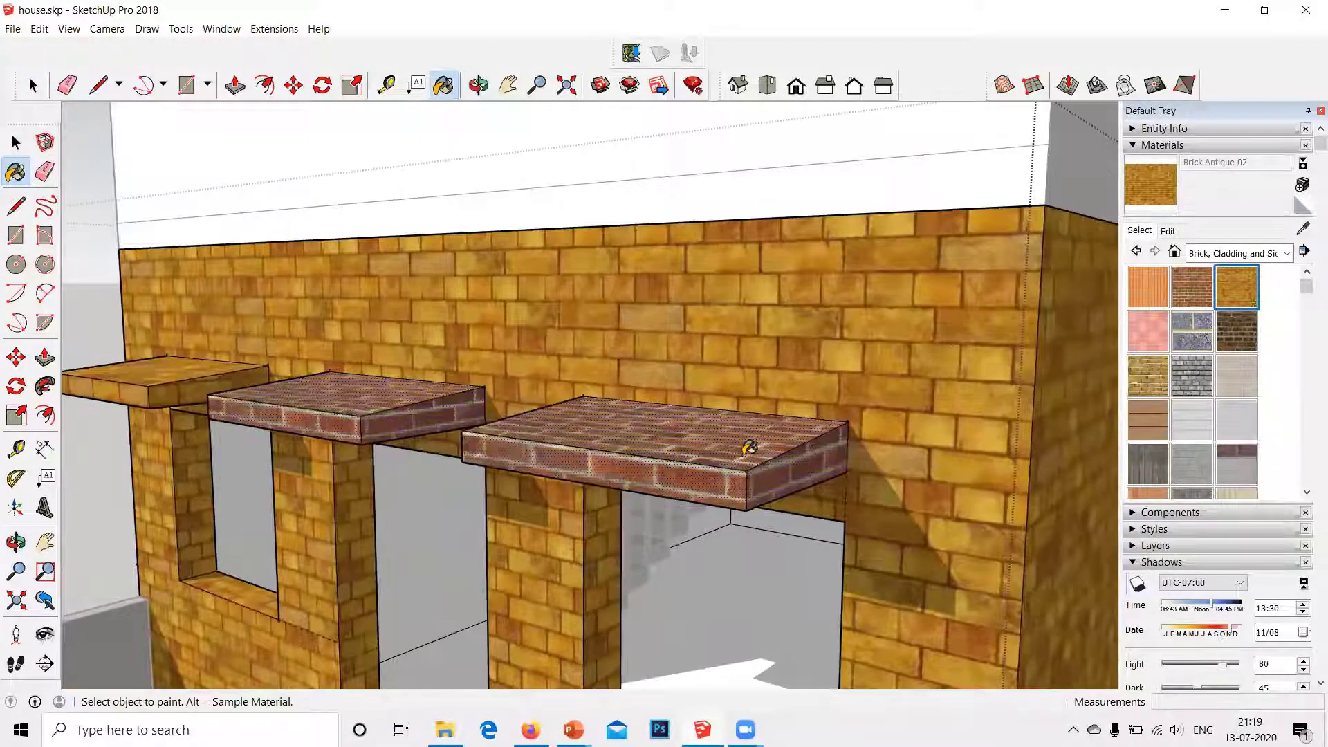
left_click(750, 450)
scroll(774, 421, "down", 4)
middle_click_drag(775, 421, 873, 509)
scroll(875, 413, "down", 4)
left_click(16, 142)
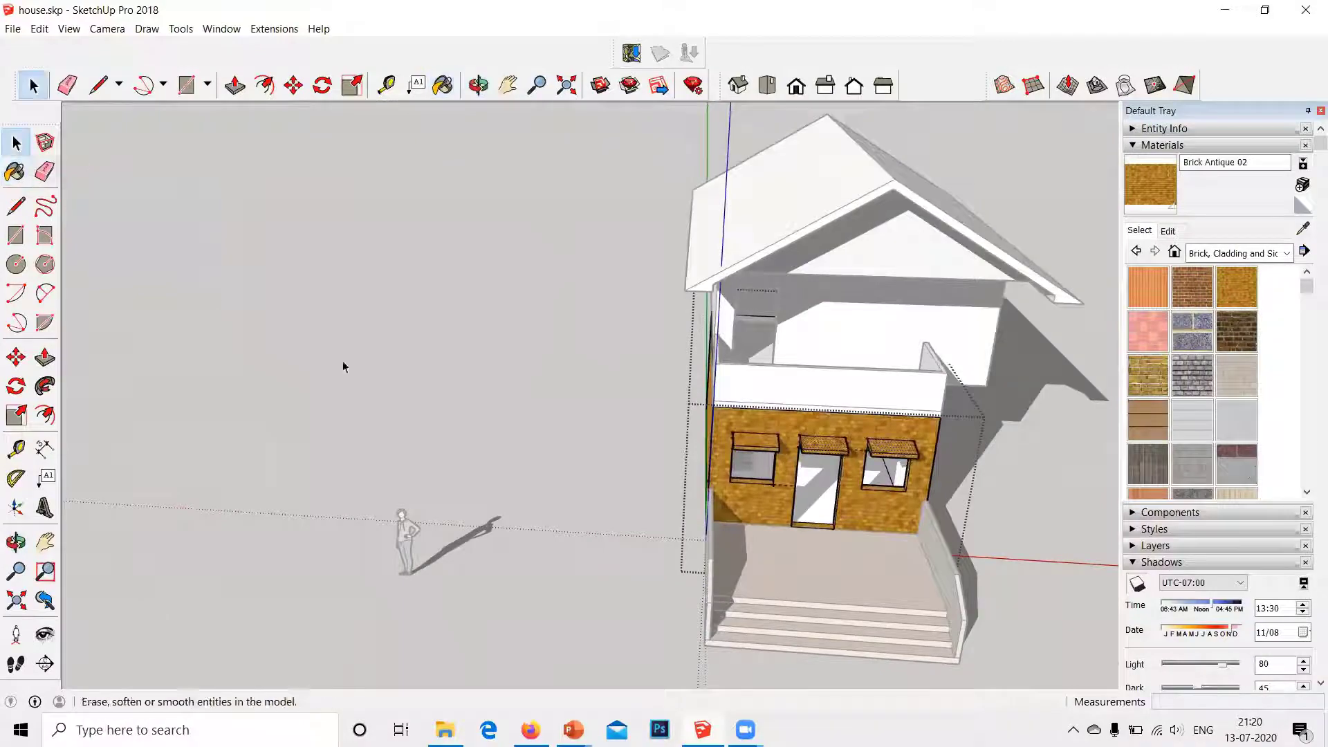
left_click(344, 367)
- Open the interior staircase group and its lowest step component, and paint the tread with Wood Floor Dark from the Wood materials
scroll(714, 390, "up", 6)
middle_click_drag(715, 391, 830, 408)
scroll(641, 343, "up", 10)
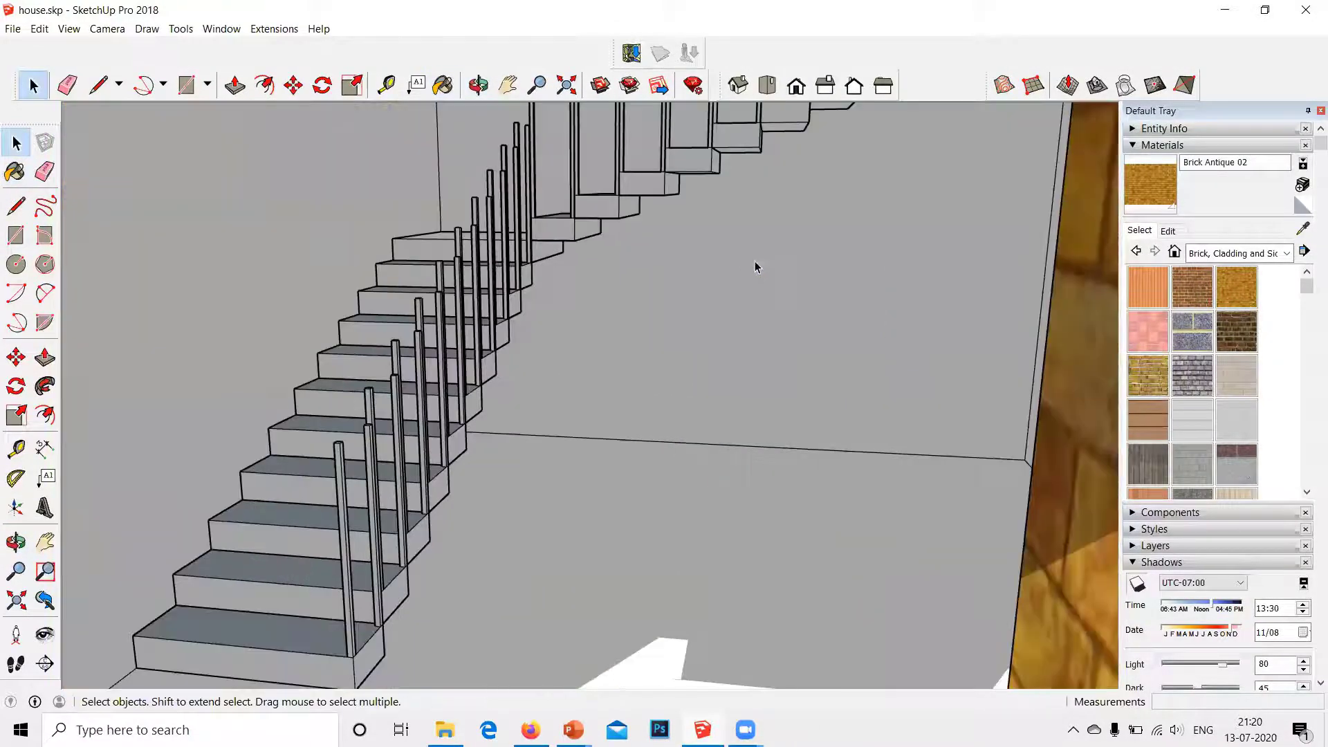
left_click(1287, 254)
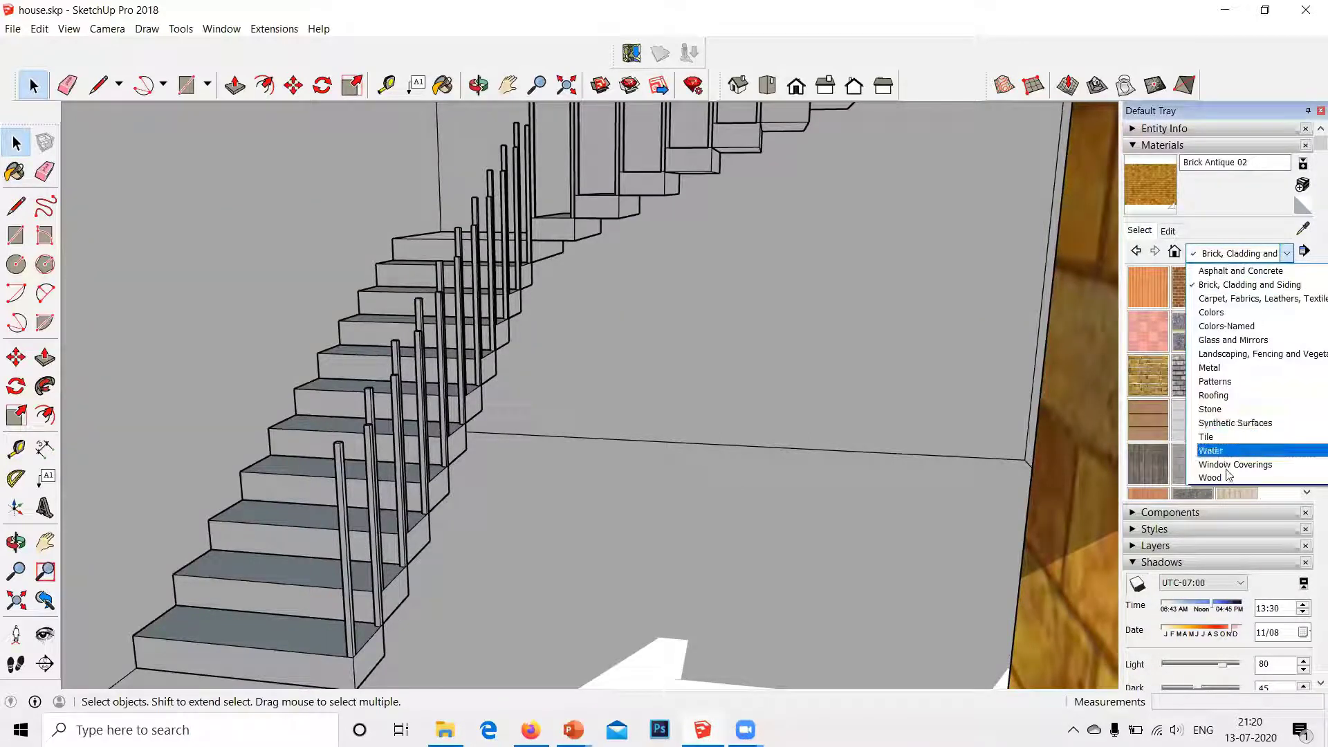
left_click(1229, 480)
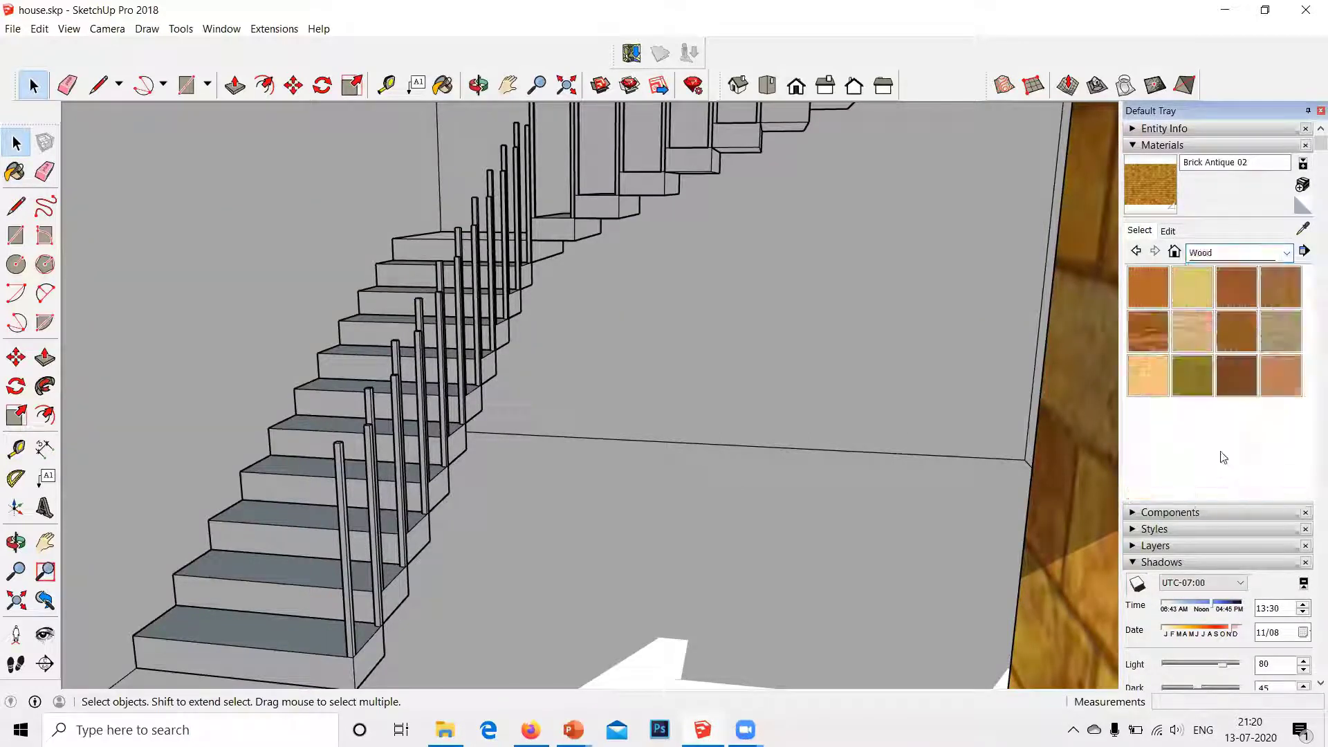
left_click(1160, 335)
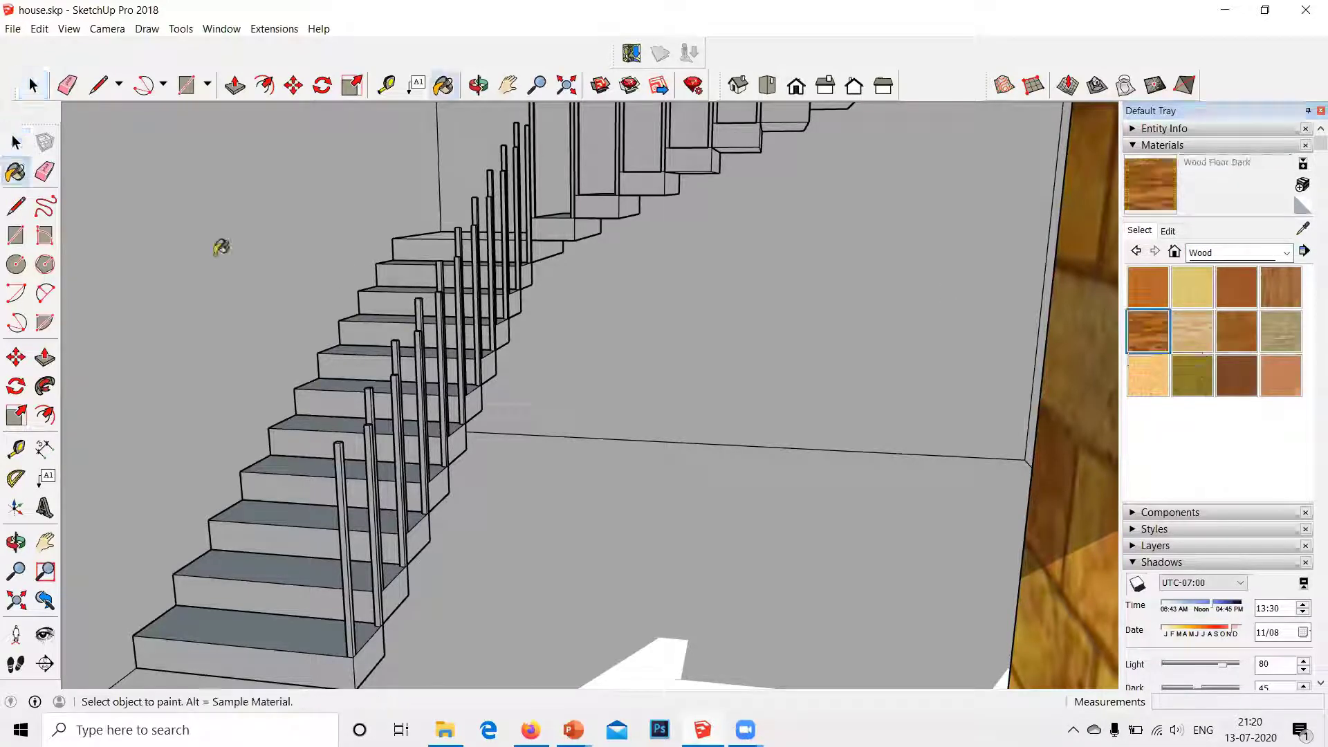
double_click(348, 437)
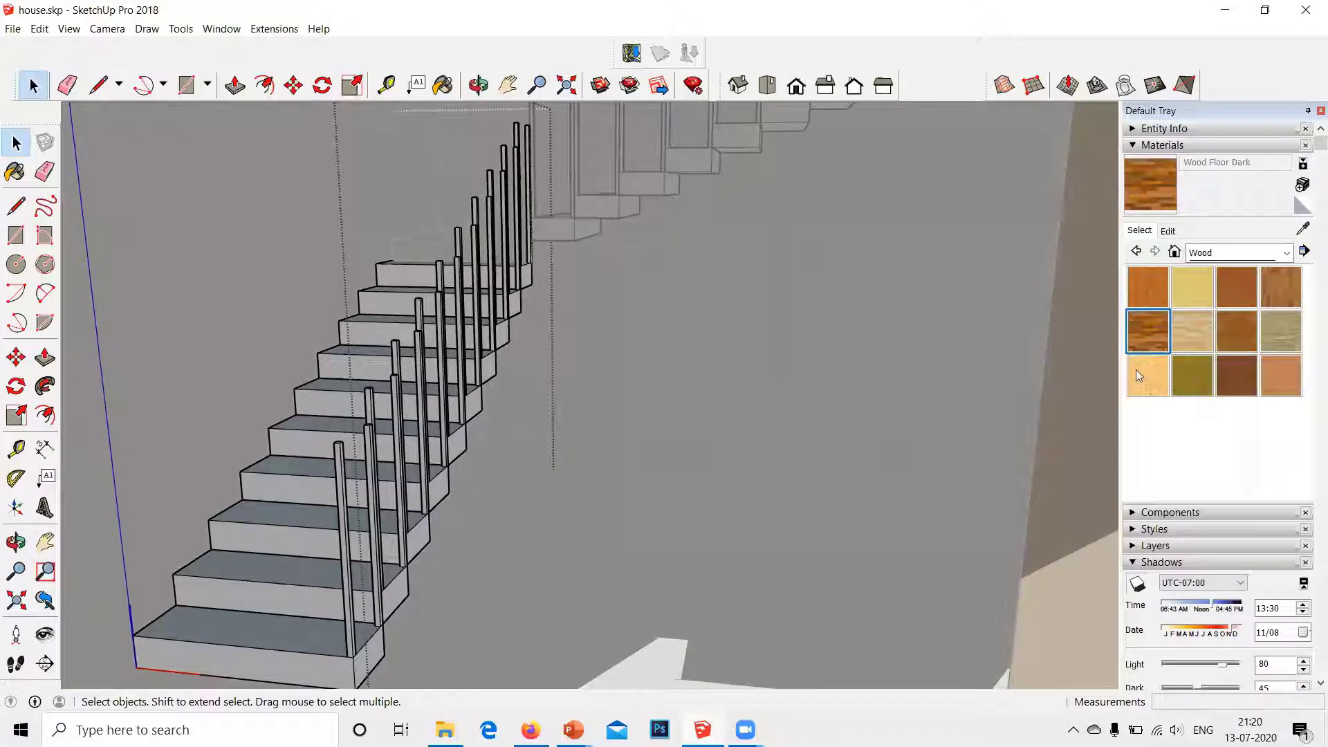
left_click(274, 633)
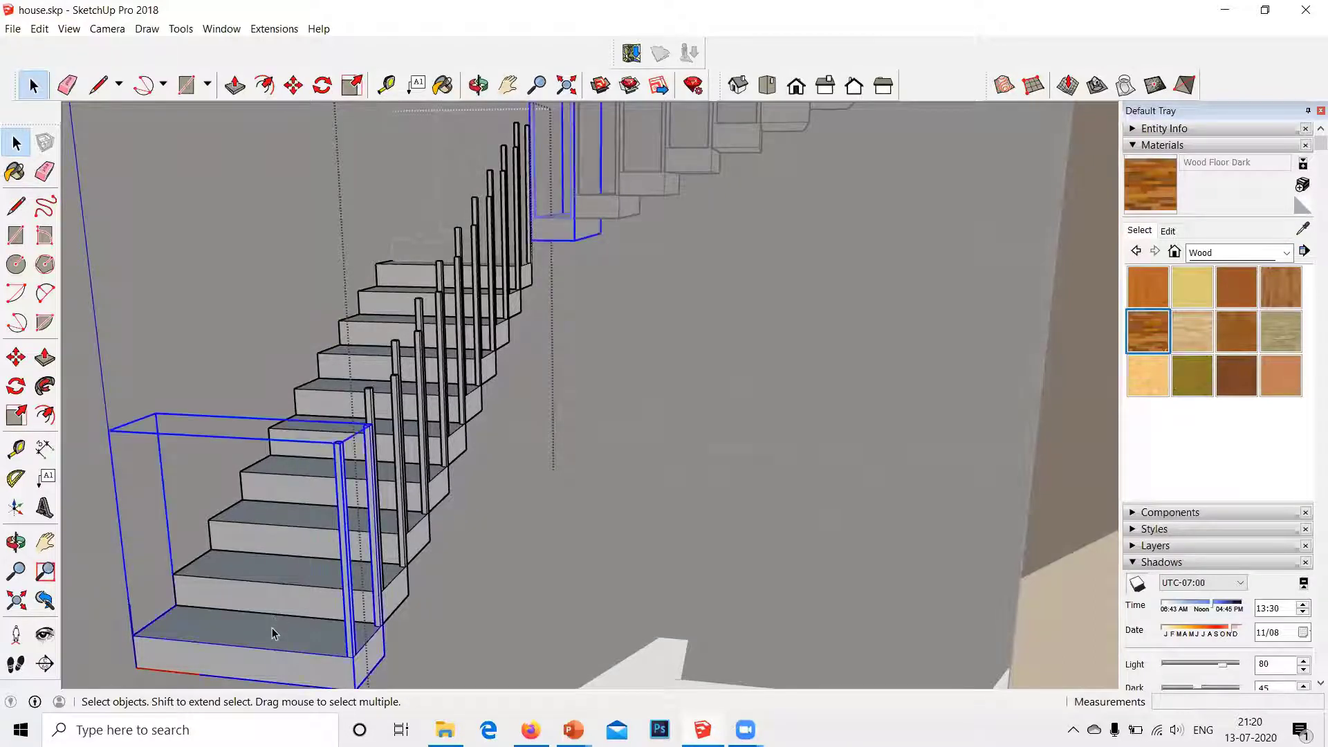
double_click(273, 633)
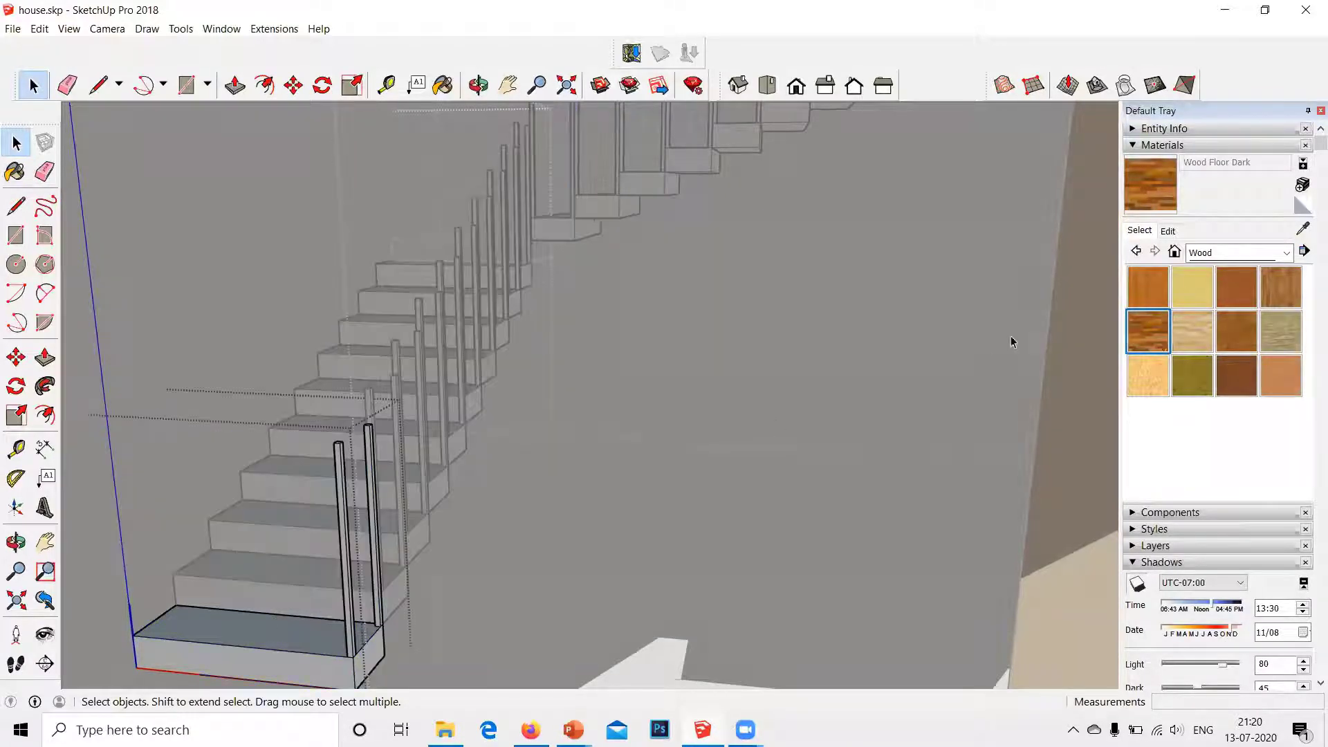
left_click(1147, 323)
left_click(322, 633)
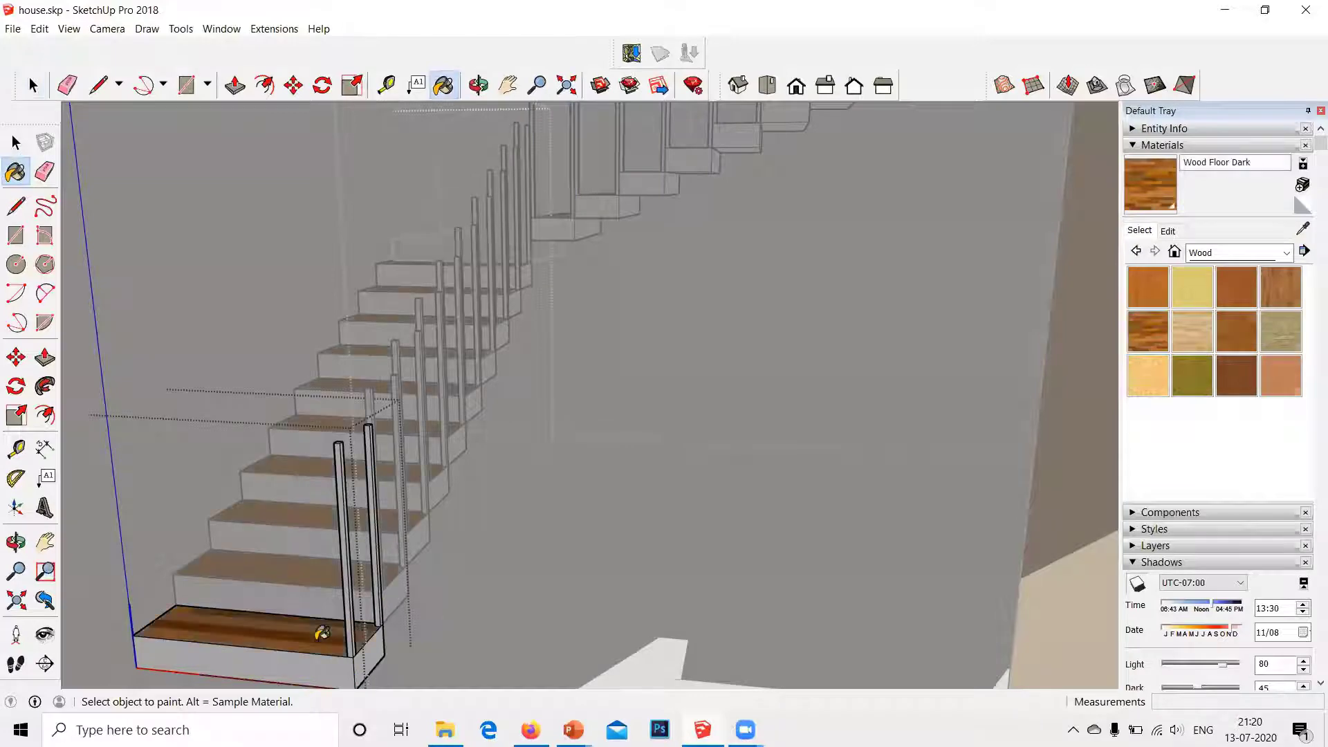
- Leave the lowest step component and the staircase group, and look over the painted treads
scroll(221, 647, "up", 2)
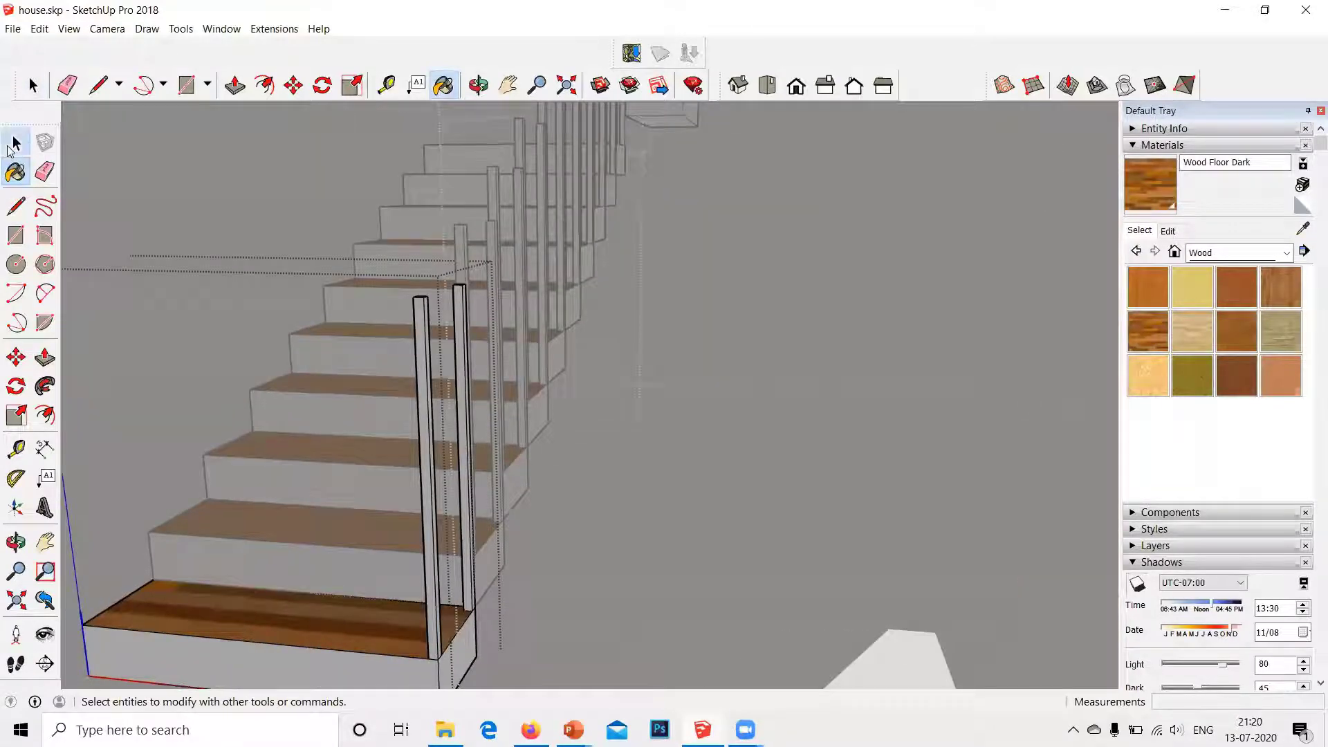
key("Escape")
key("Escape")
middle_click_drag(388, 458, 258, 532)
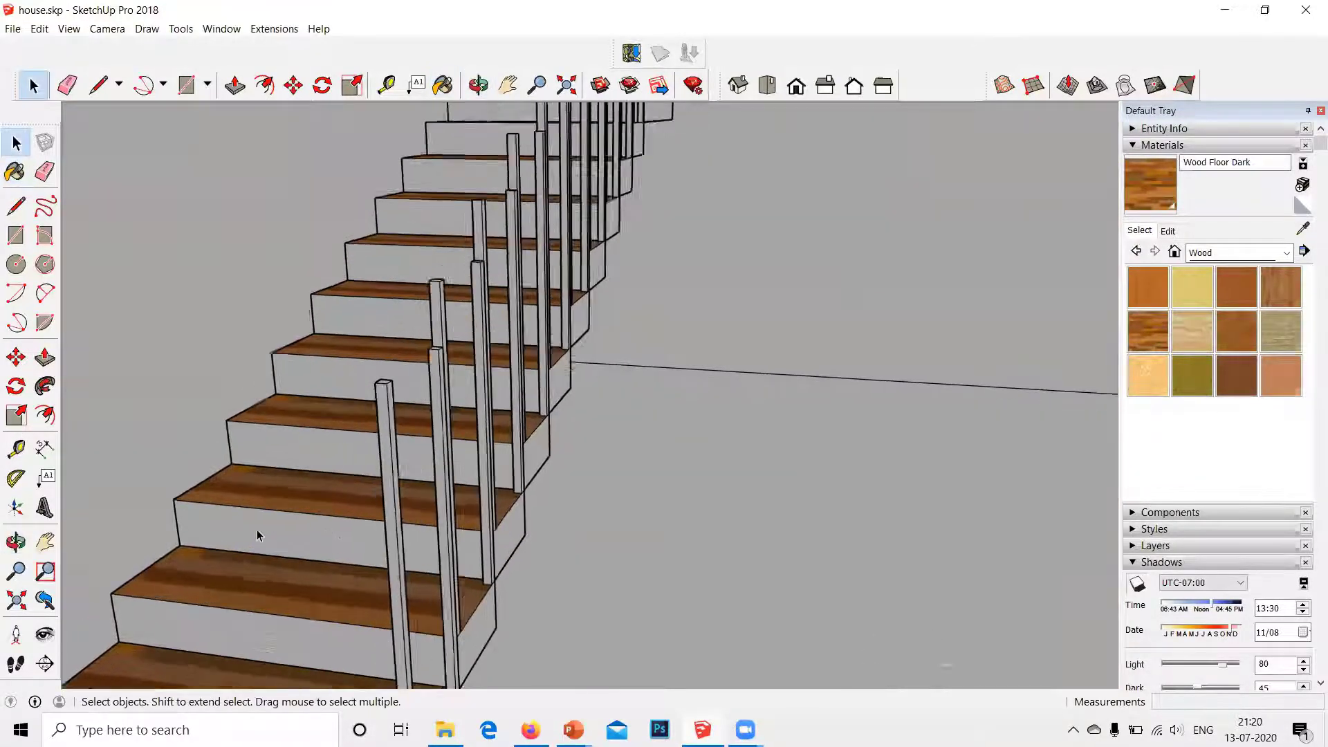
scroll(257, 530, "up", 2)
mouse_move(343, 458)
middle_mouse_down()
mouse_move(323, 480)
mouse_move(360, 451)
mouse_move(332, 436)
mouse_move(339, 468)
middle_mouse_up()
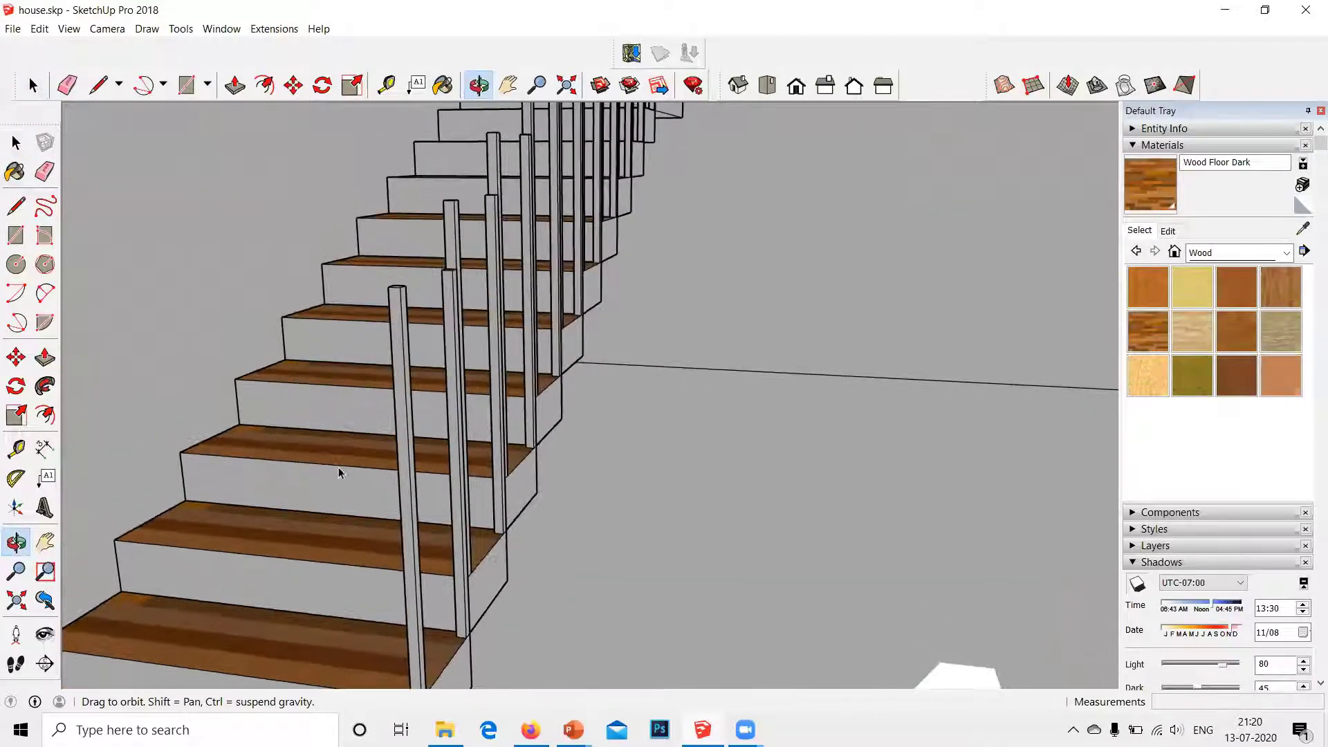
- Reopen the lowest step component, paint its front and side faces with Wood Veneer 01, and close the component
double_click(332, 537)
double_click(302, 635)
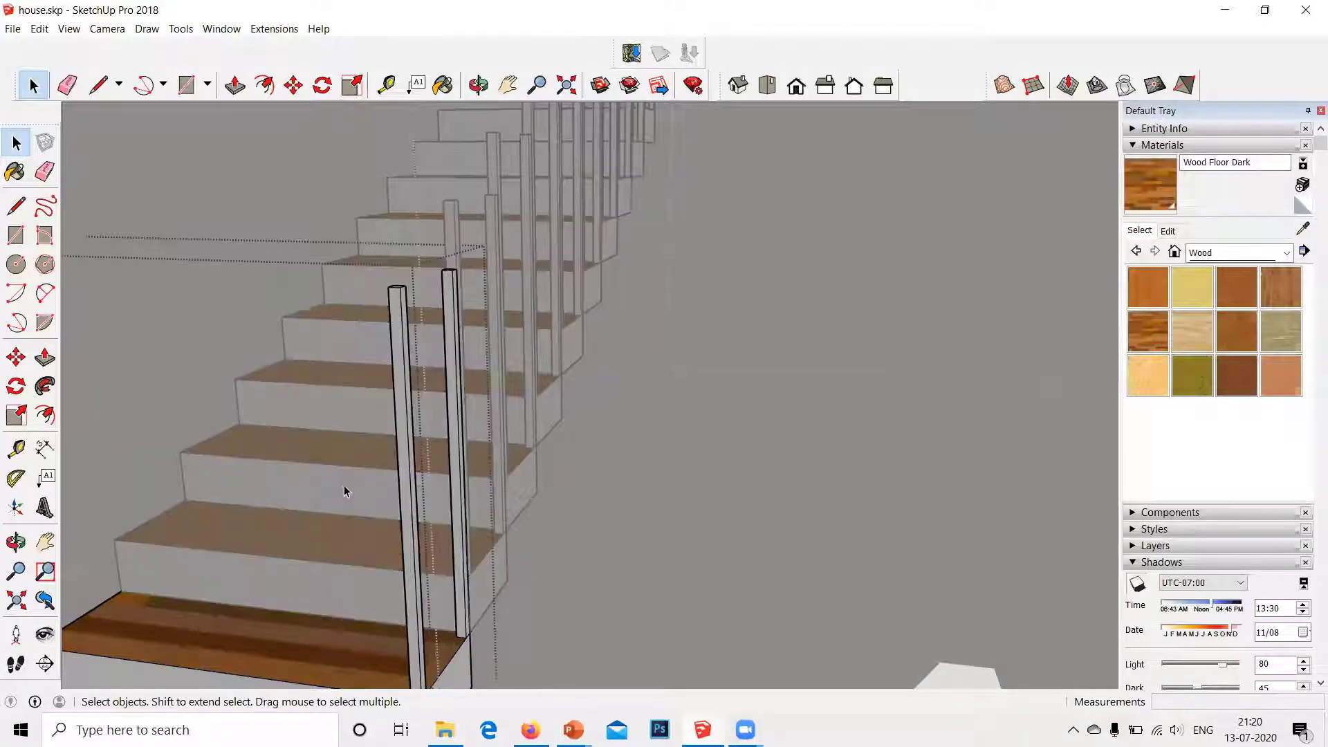
scroll(345, 491, "down", 2)
left_click(1226, 368)
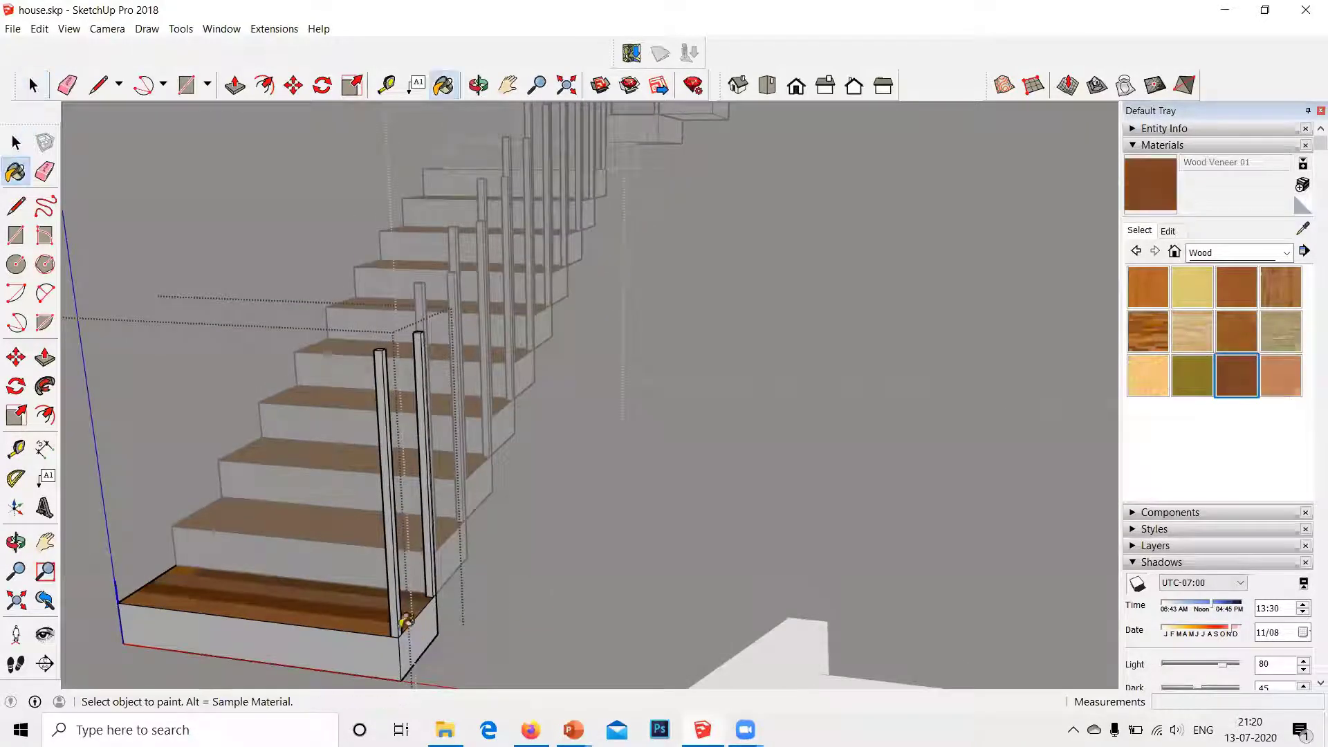
left_click(357, 647)
scroll(410, 644, "up", 3)
left_click(411, 645)
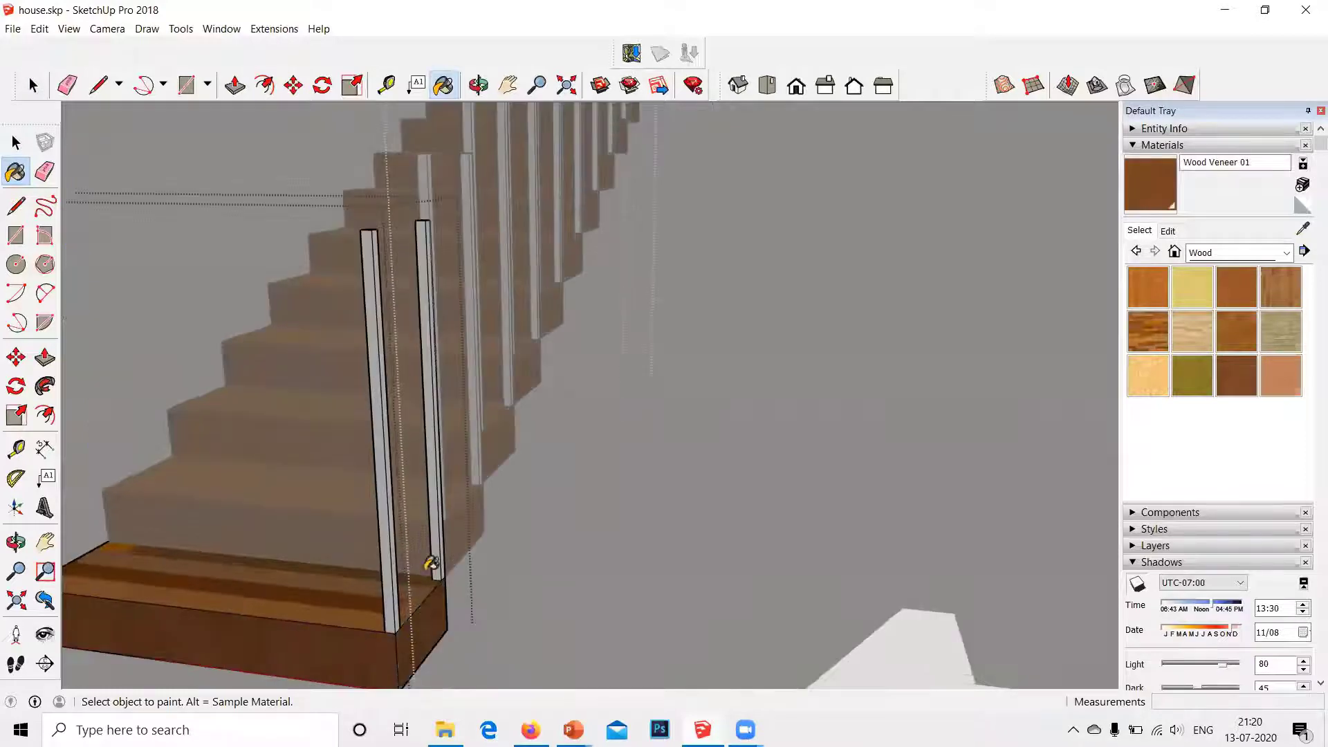
scroll(432, 569, "down", 1)
left_click(14, 145)
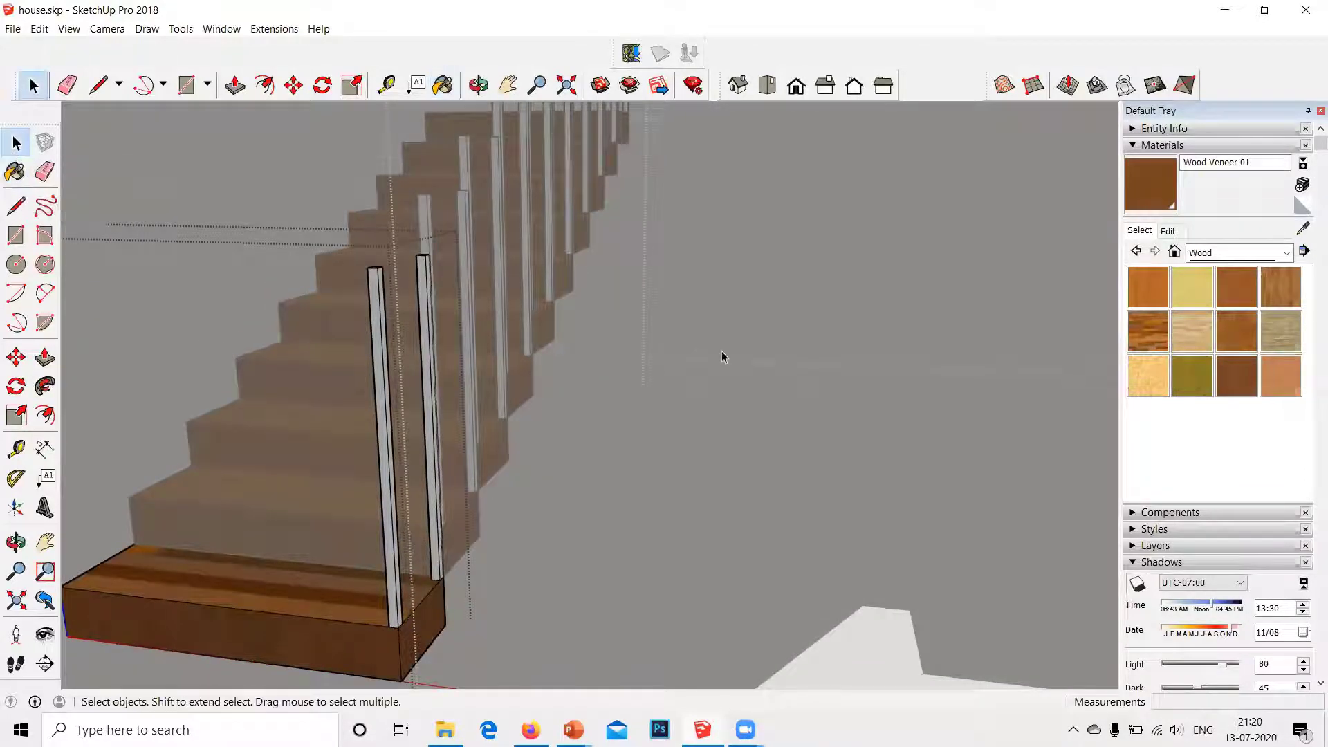
right_click(721, 351)
left_click(587, 405)
scroll(489, 428, "down", 1)
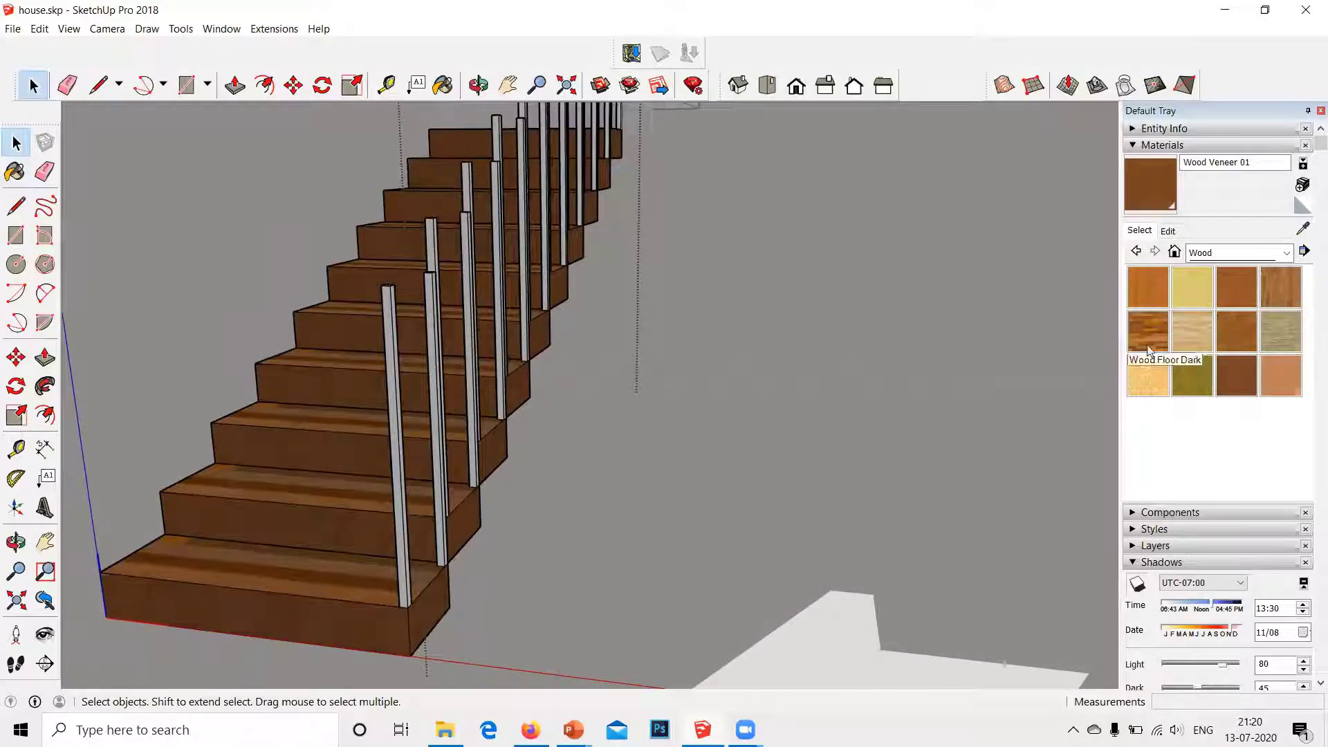
- Open the lowest step component again and paint the side and front faces of its front baluster with Wood Floor
left_click(1204, 290)
key("space")
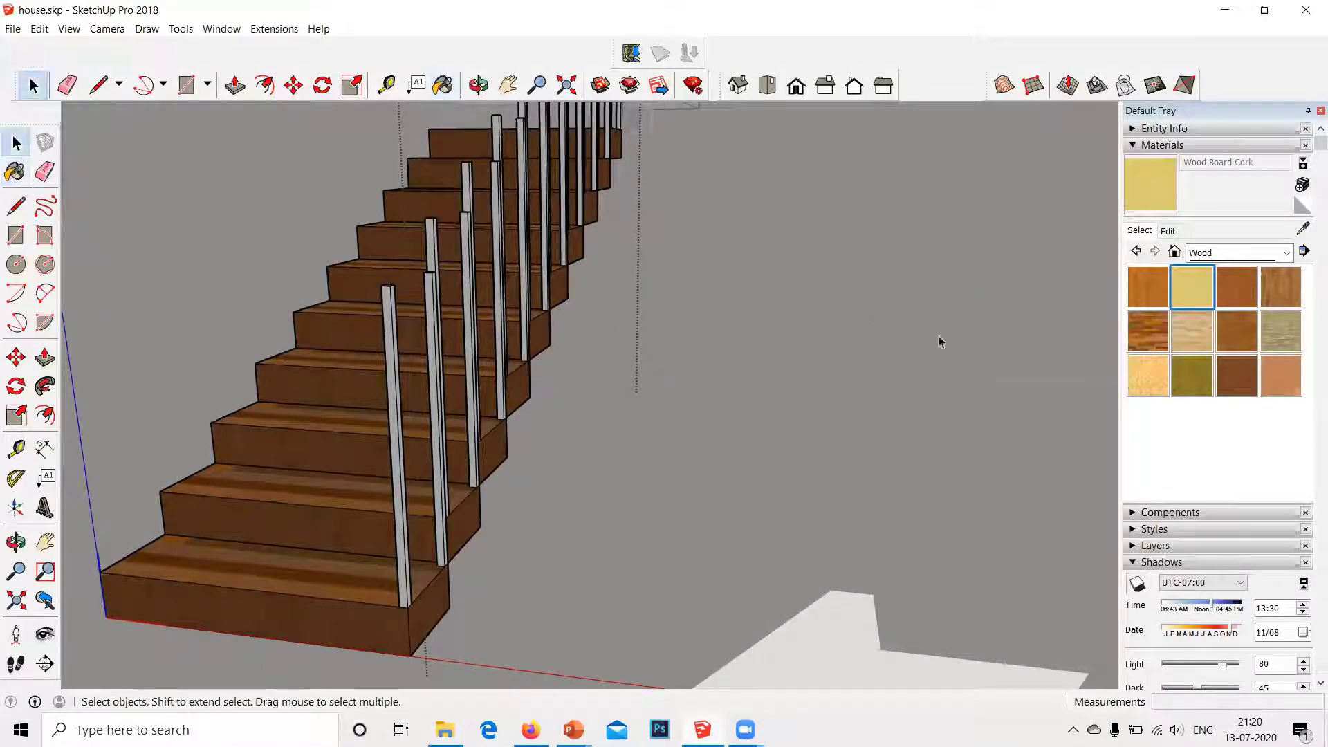
double_click(395, 408)
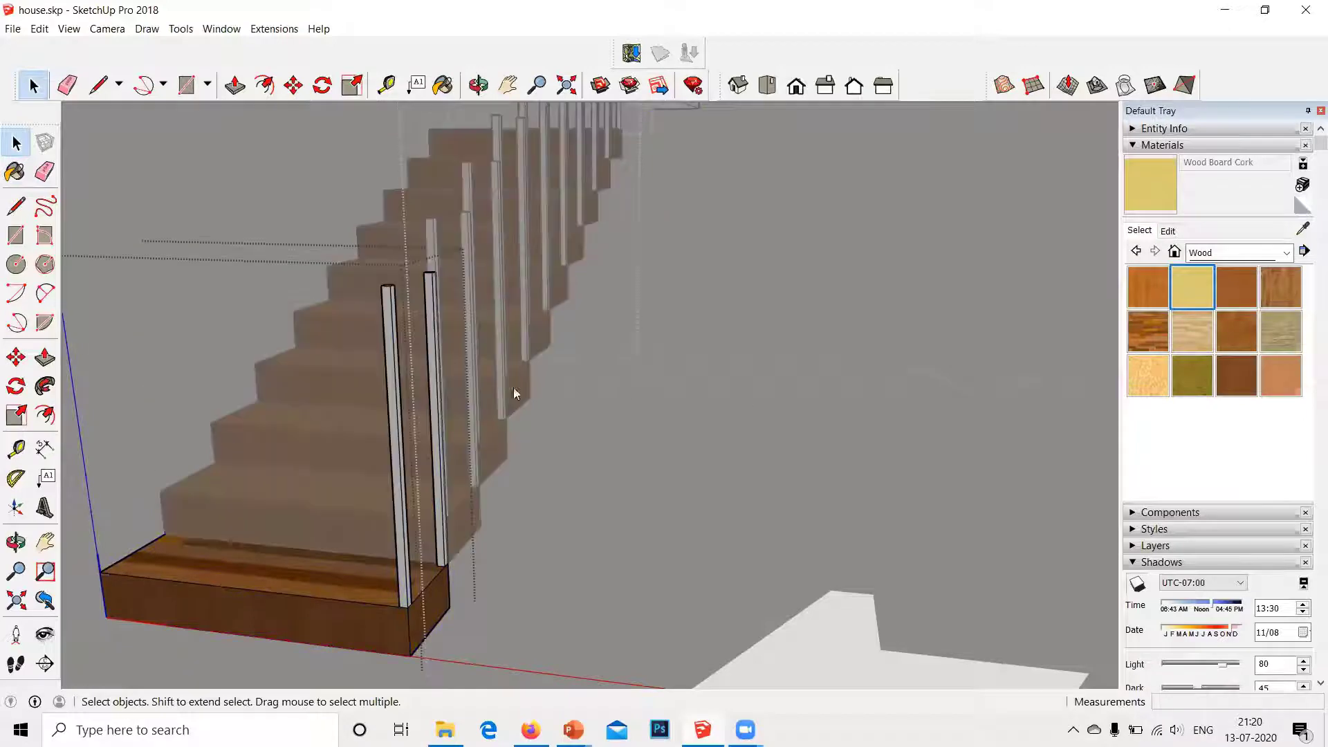
left_click(1275, 282)
scroll(385, 350, "up", 3)
left_click(379, 344)
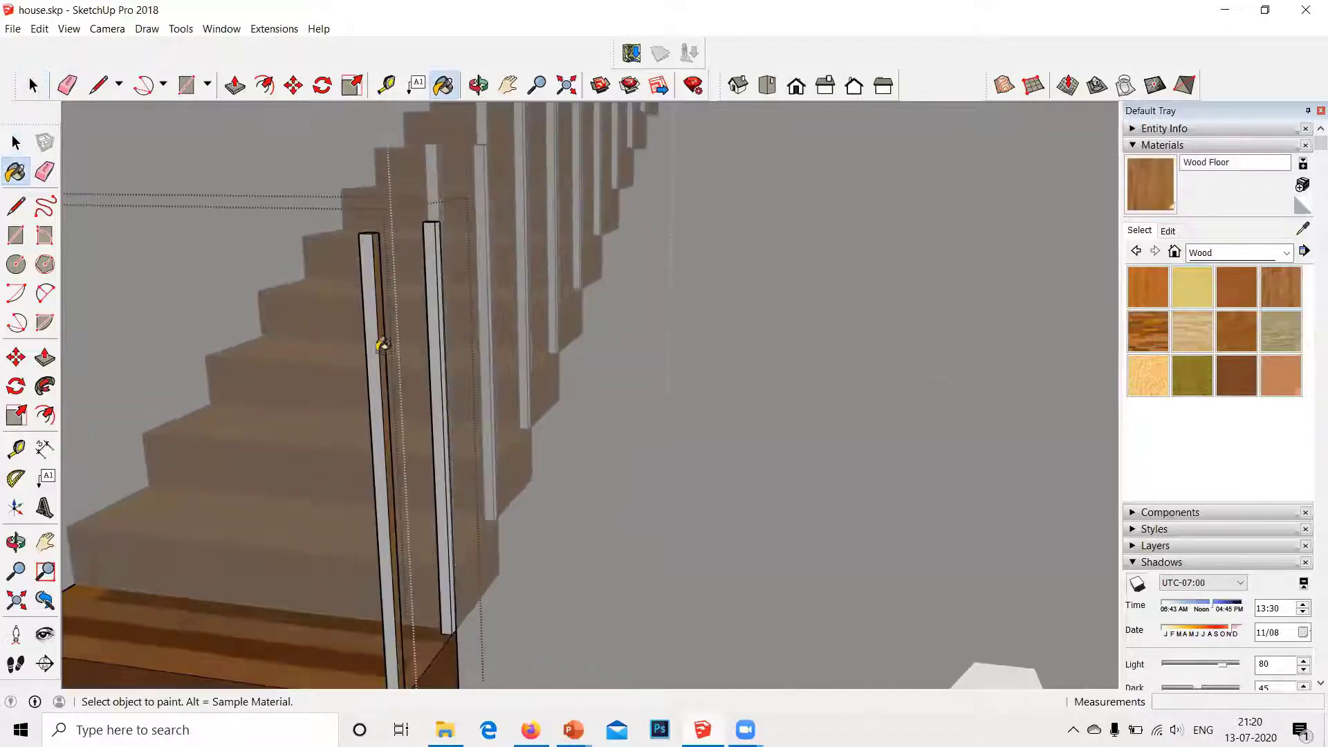
scroll(372, 319, "up", 2)
left_click(372, 320)
- Paint the remaining faces of the step component's two balusters with Wood Floor
mouse_move(372, 320)
middle_mouse_down()
mouse_move(376, 228)
mouse_move(308, 300)
mouse_move(353, 185)
mouse_move(106, 226)
mouse_move(436, 335)
mouse_move(611, 332)
mouse_move(553, 290)
middle_mouse_up()
left_click(553, 290)
middle_click_drag(483, 314, 967, 478)
left_click(965, 490)
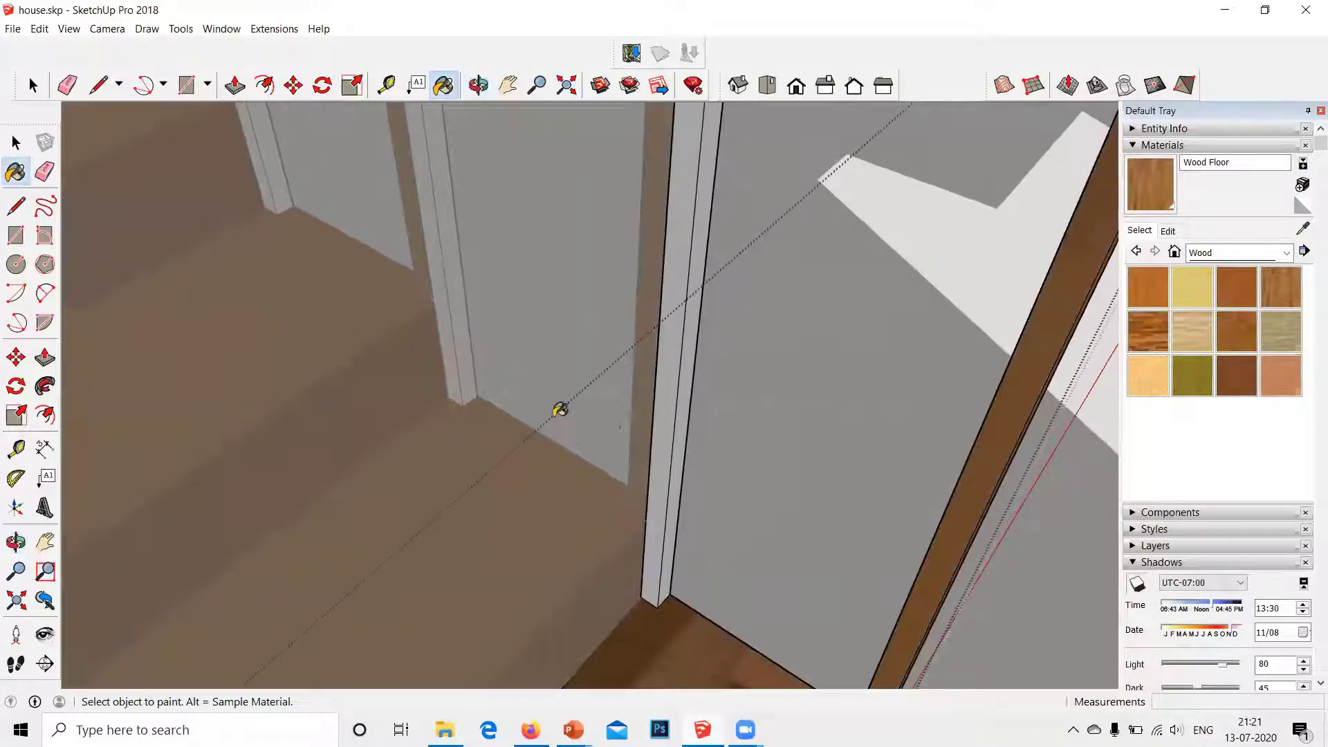
left_click(679, 388)
mouse_move(686, 384)
middle_mouse_down()
mouse_move(460, 385)
mouse_move(388, 528)
mouse_move(367, 536)
middle_mouse_up()
middle_click_drag(466, 518, 289, 406)
left_click(26, 92)
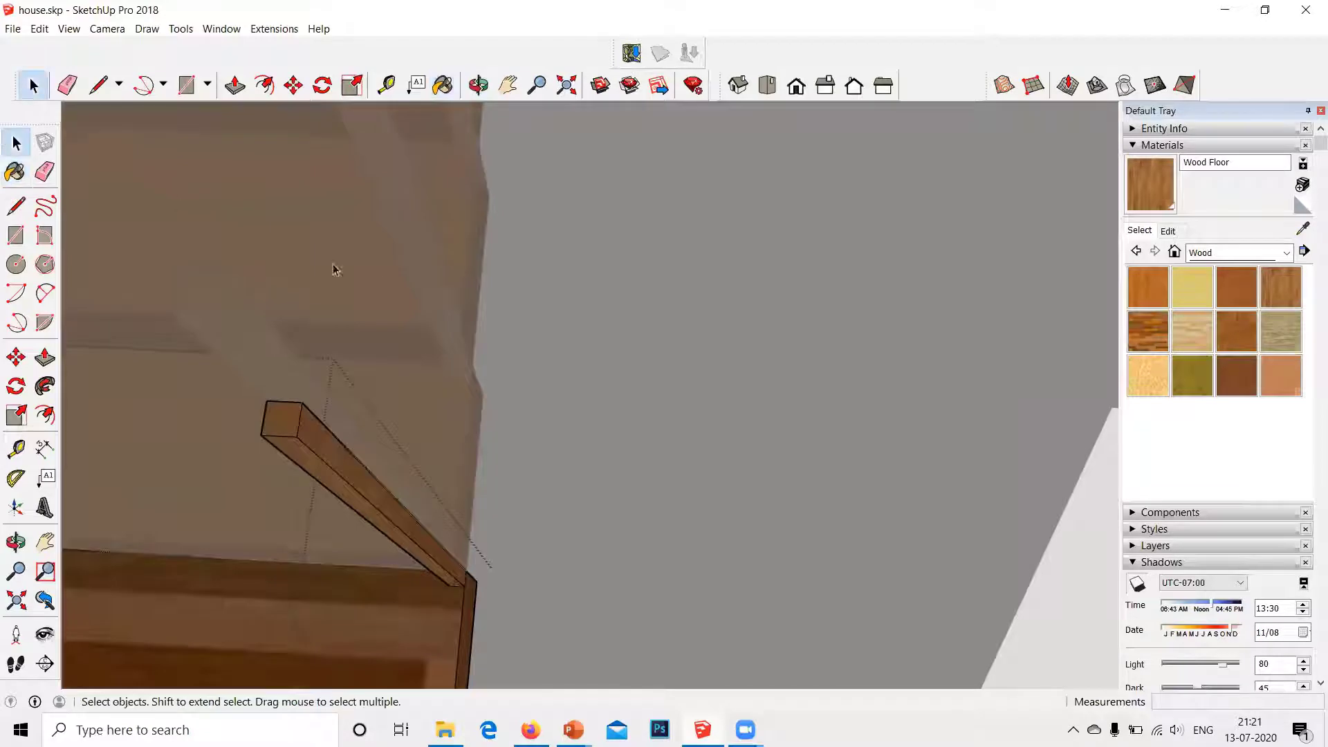
- Open the unpainted landing component at the turn of the interior staircase for editing
scroll(335, 270, "down", 3)
mouse_move(599, 367)
middle_mouse_down()
mouse_move(604, 163)
mouse_move(609, 257)
middle_mouse_up()
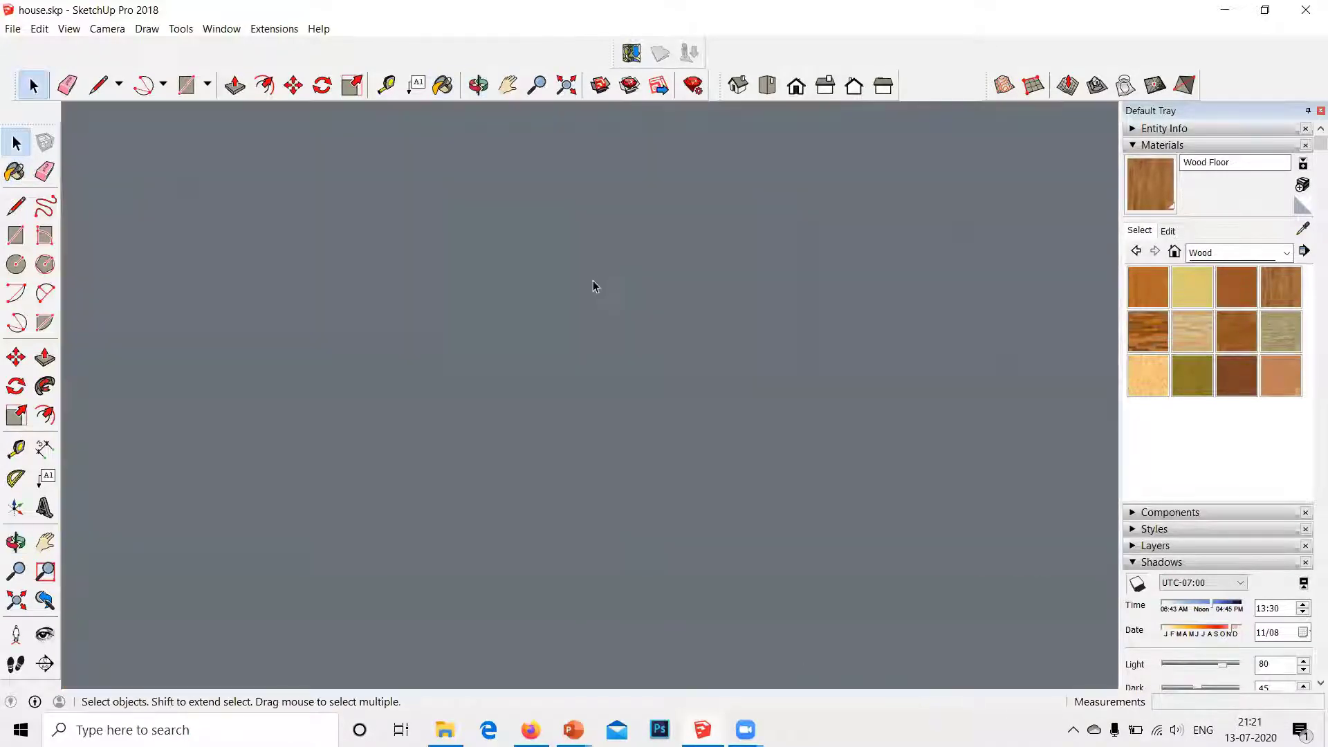
scroll(584, 268, "down", 4)
scroll(572, 302, "down", 8)
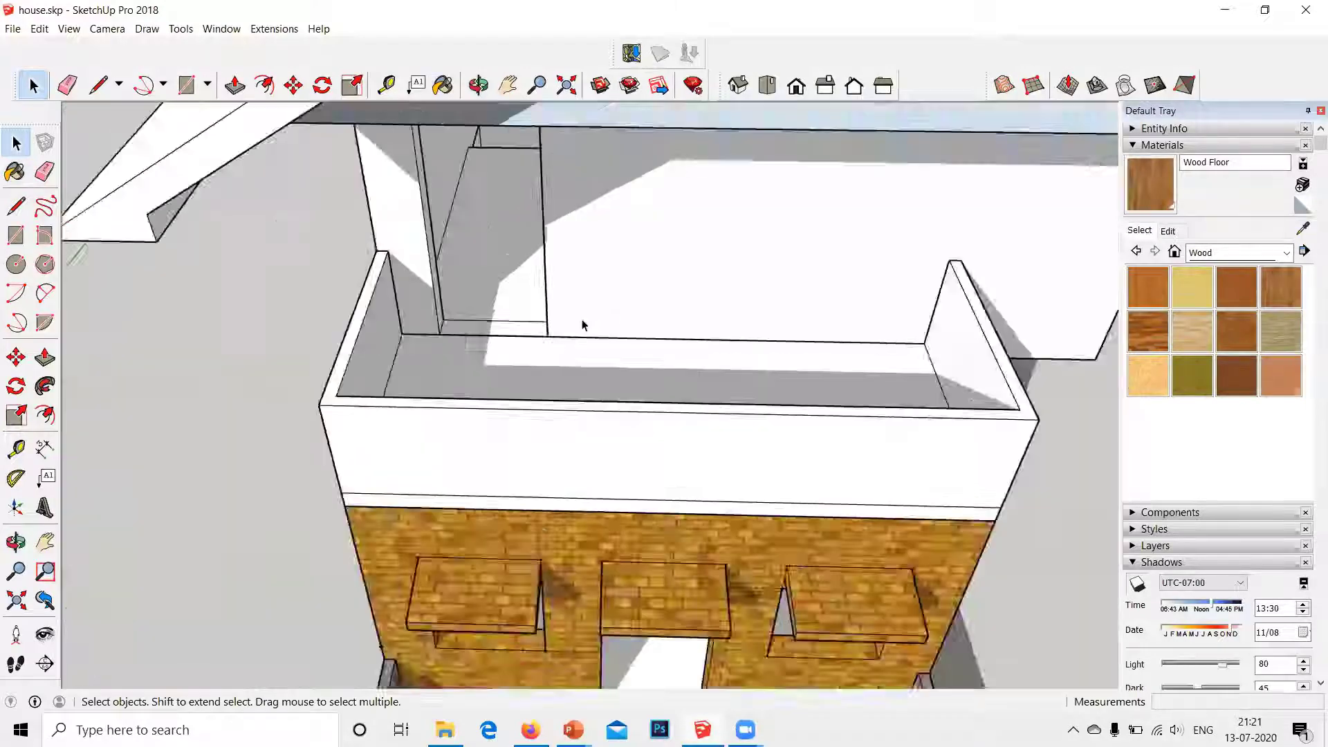
middle_click_drag(581, 326, 607, 392)
scroll(553, 340, "up", 10)
middle_click_drag(554, 340, 552, 293)
scroll(548, 284, "up", 3)
middle_click_drag(528, 220, 541, 329)
scroll(538, 298, "up", 4)
left_click(545, 288)
scroll(542, 334, "down", 2)
double_click(559, 332)
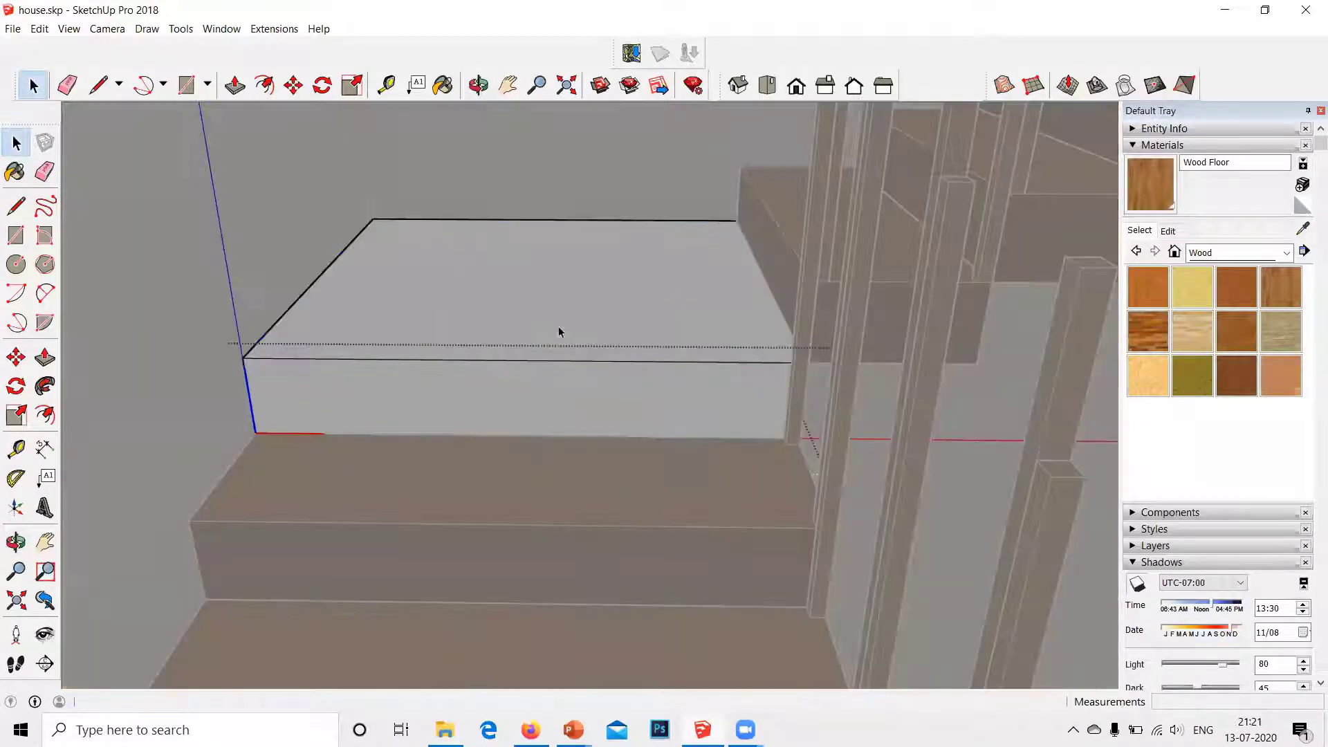
- Paint the landing's top with Wood Floor Dark and its front face with Wood Floor, and close the component
left_click(1153, 330)
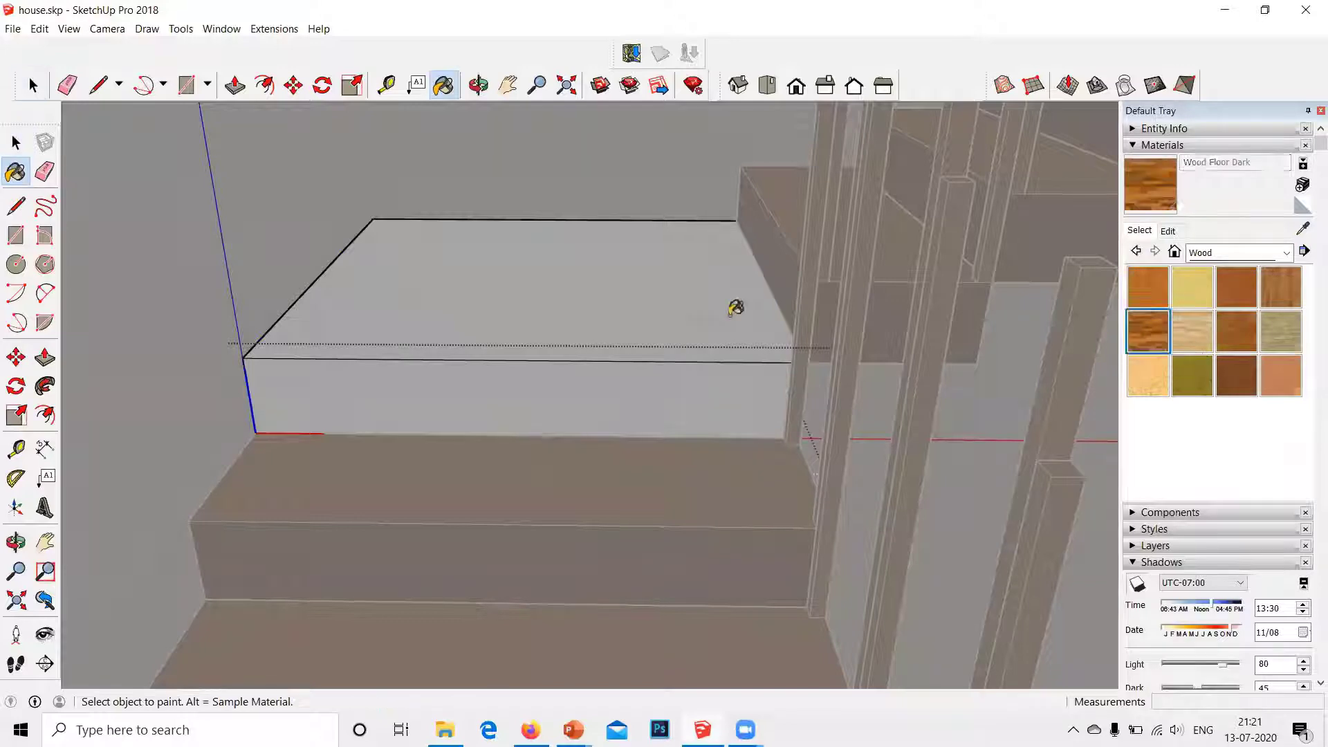
left_click(734, 305)
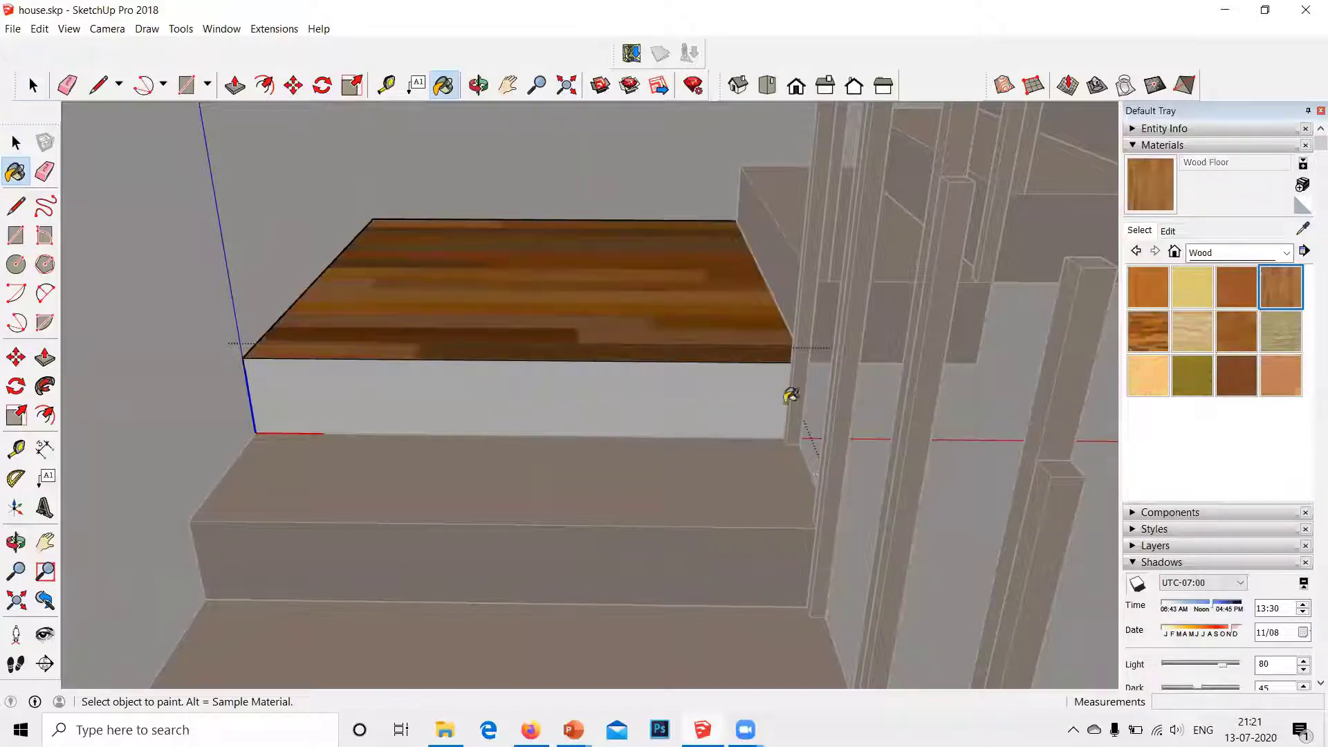
left_click(710, 392)
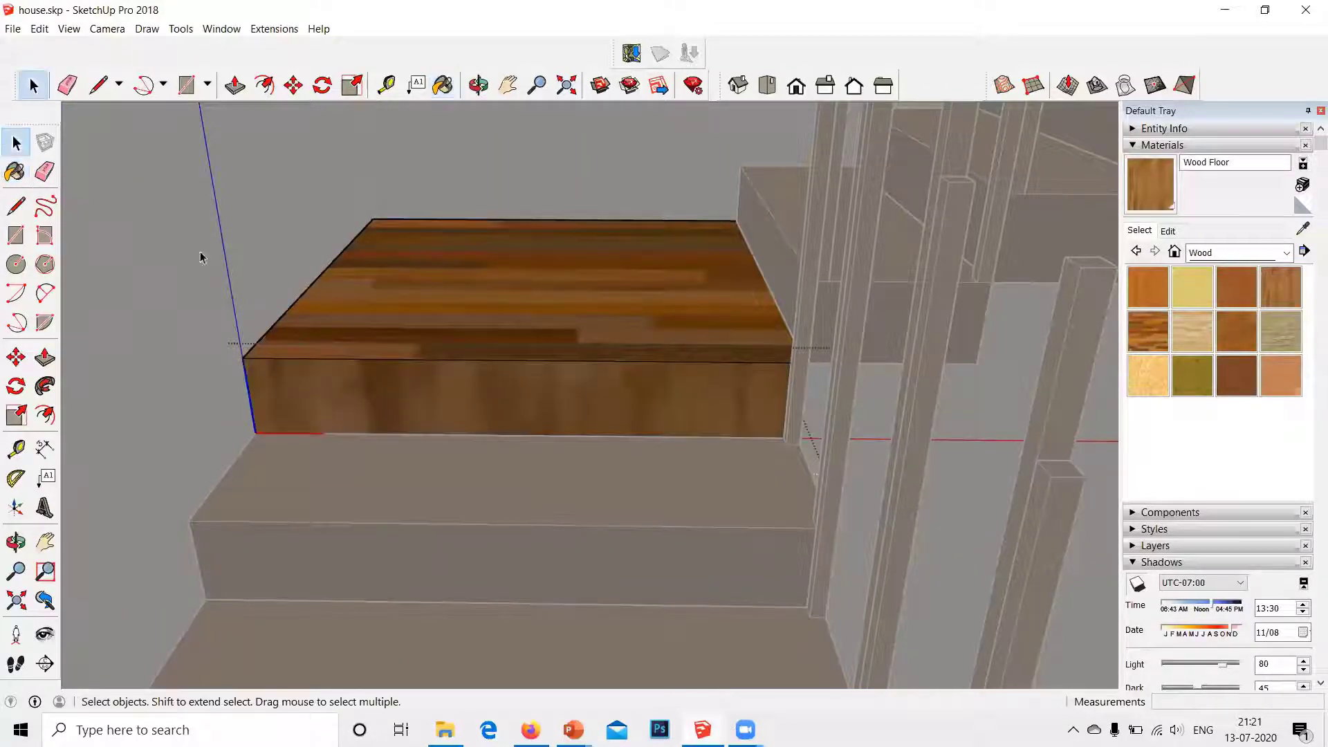
left_click(201, 257)
- Reopen the landing component from below and paint its underside and outer face with Wood Floor Light
scroll(837, 317, "down", 1)
middle_click_drag(836, 317, 604, 305)
double_click(592, 348)
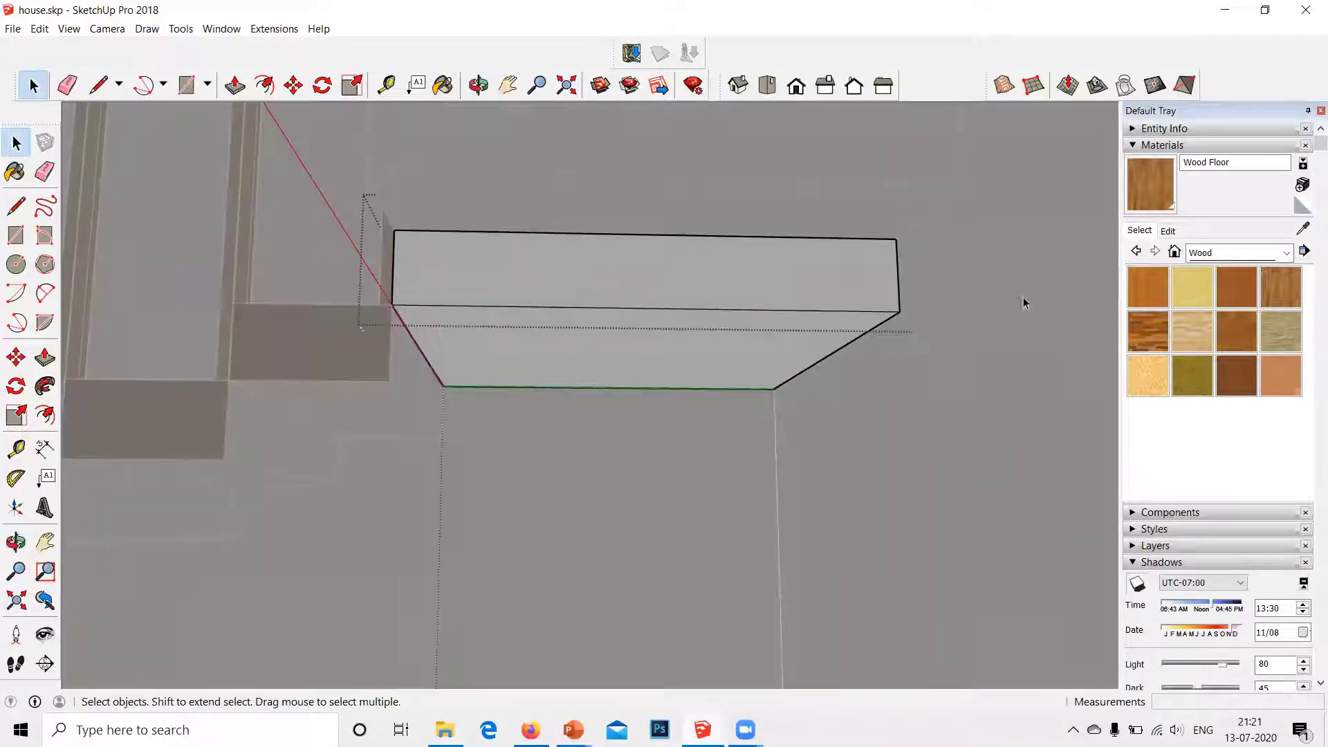
left_click(1210, 338)
left_click(817, 328)
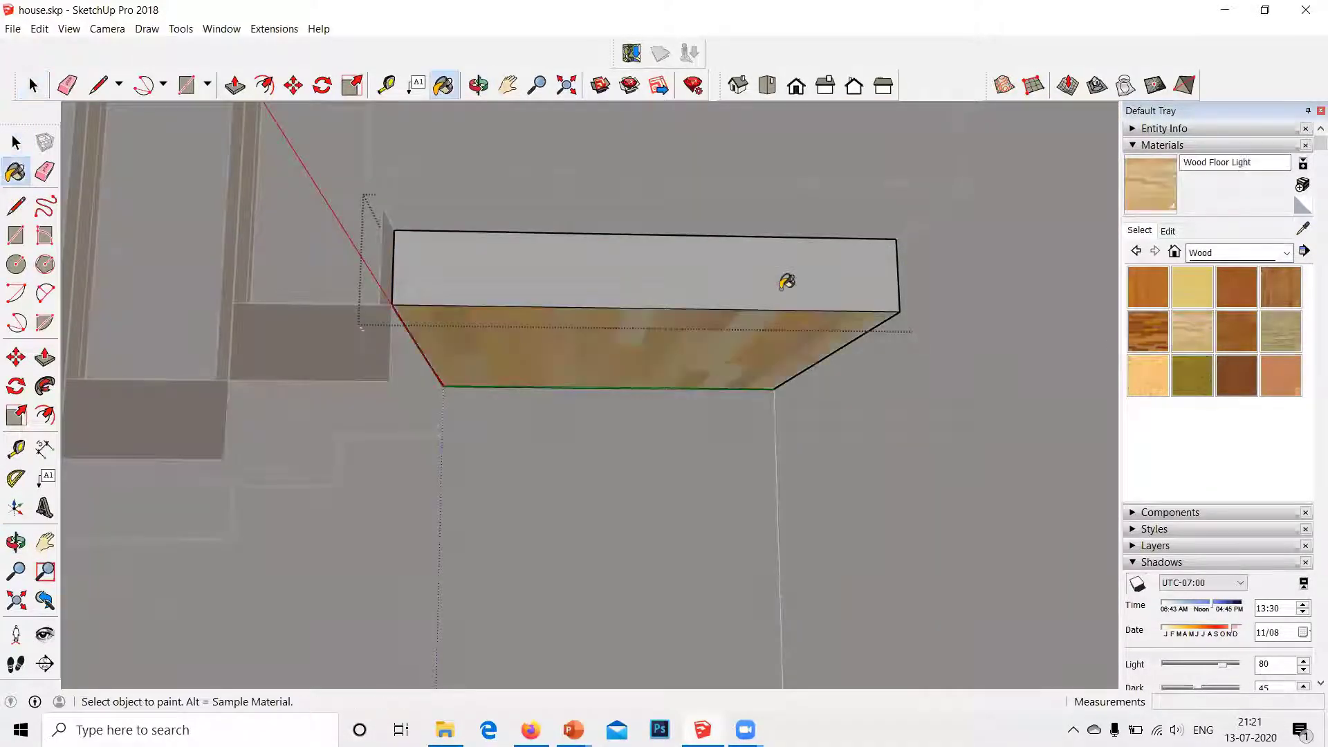
left_click(787, 281)
left_click(16, 143)
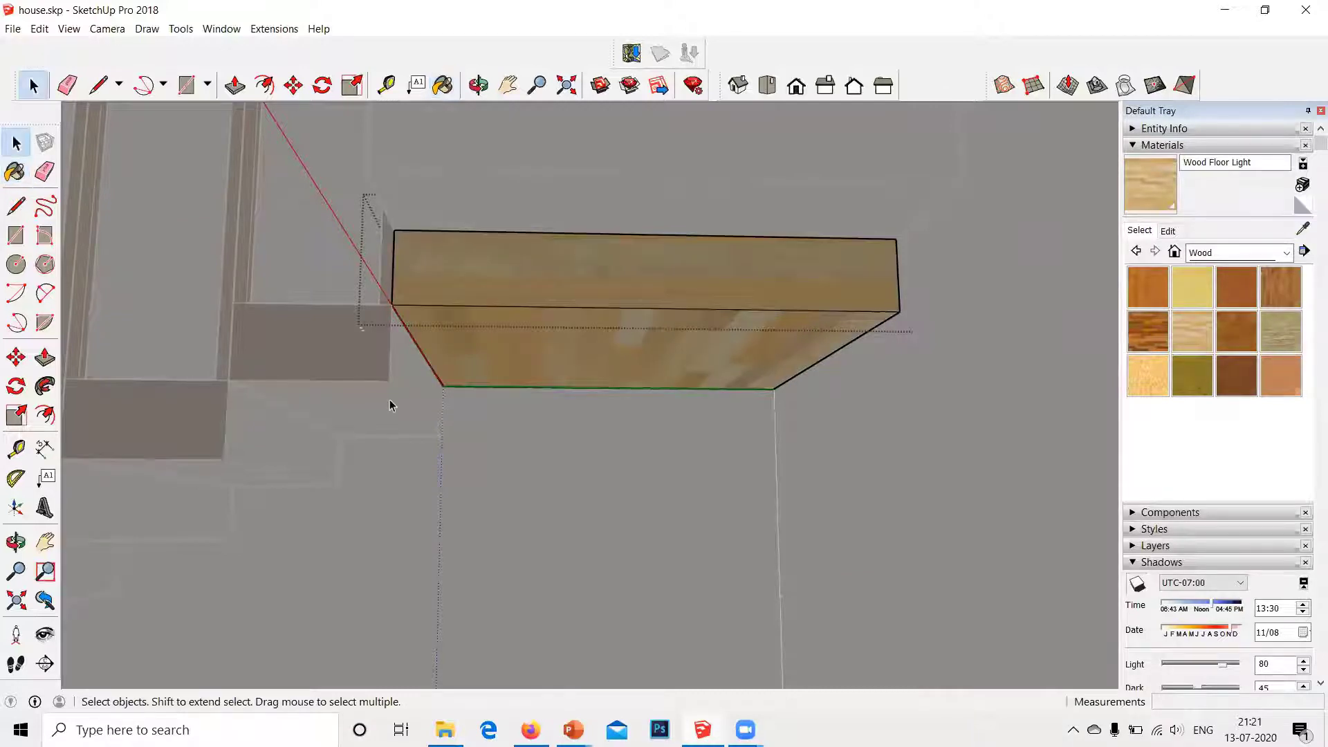
- Open the step component beside the landing and paint its underside and back face with Wood Floor Light
left_click(396, 399)
double_click(397, 400)
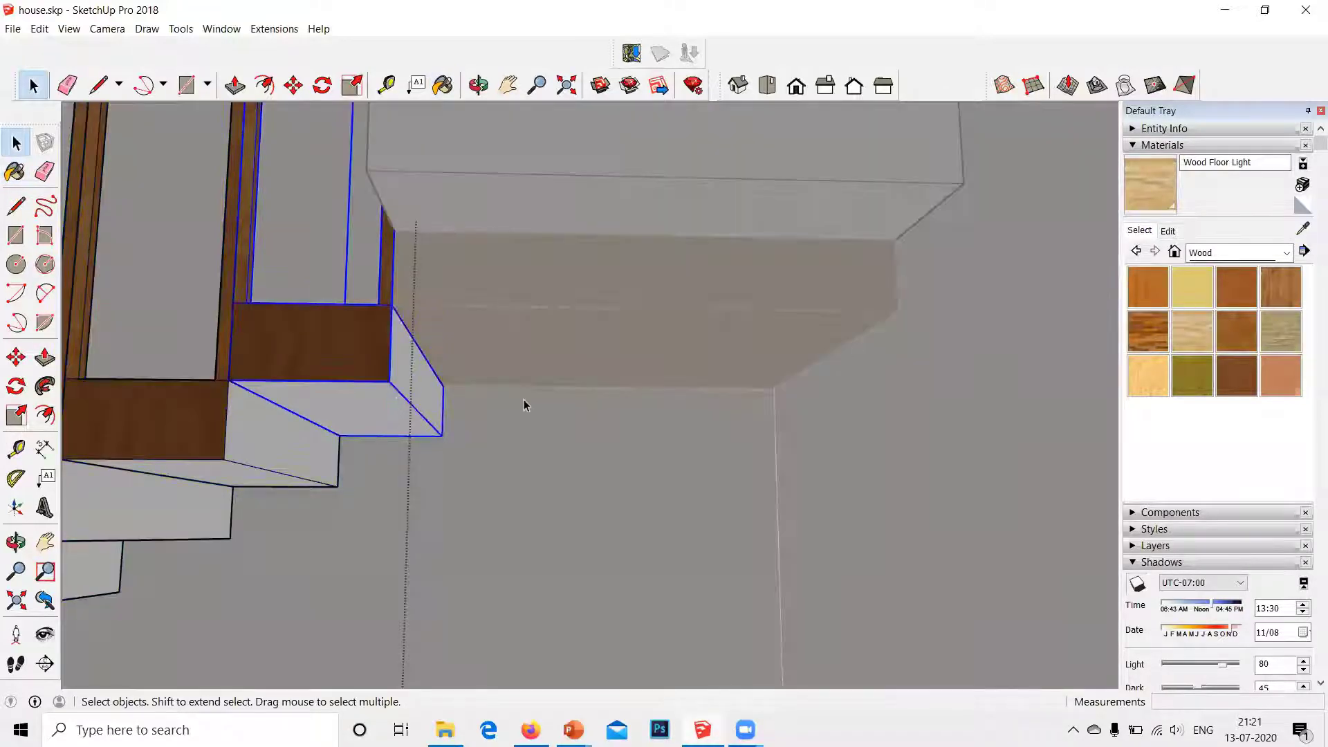
double_click(427, 412)
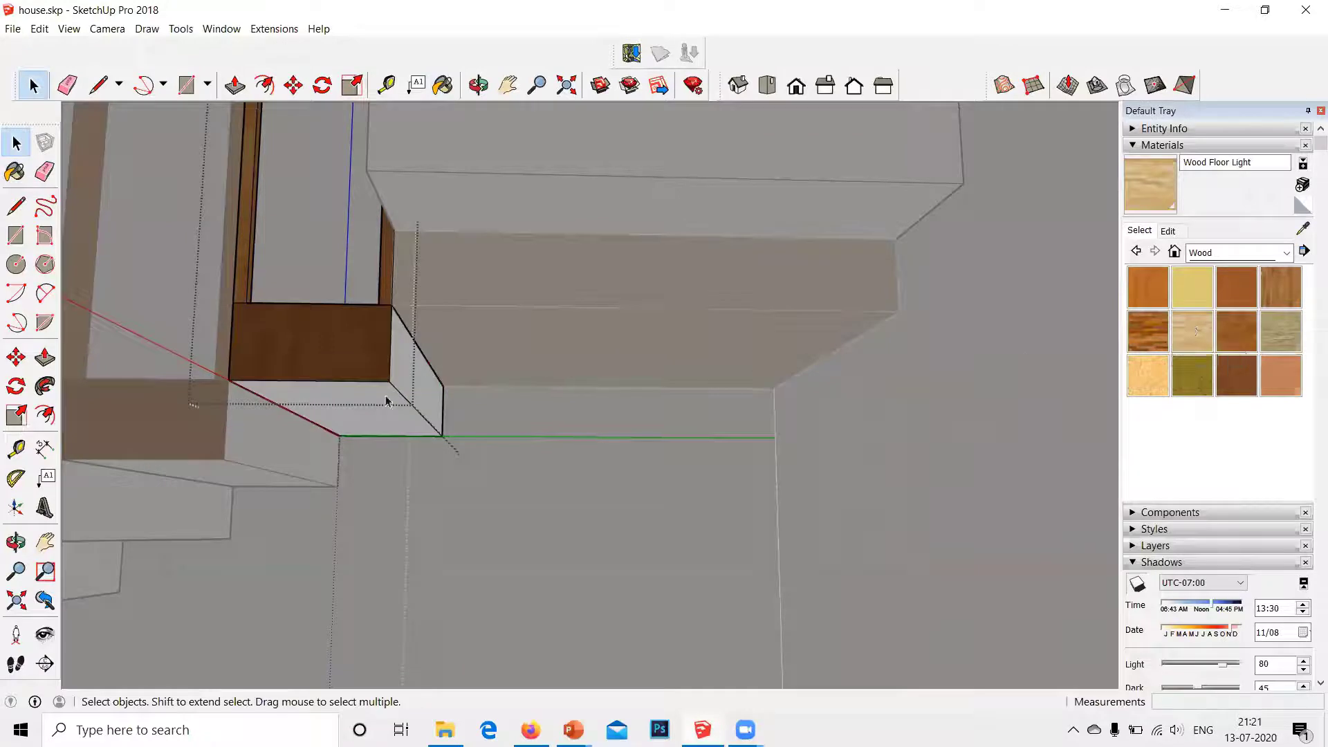
left_click(1192, 331)
left_click(398, 409)
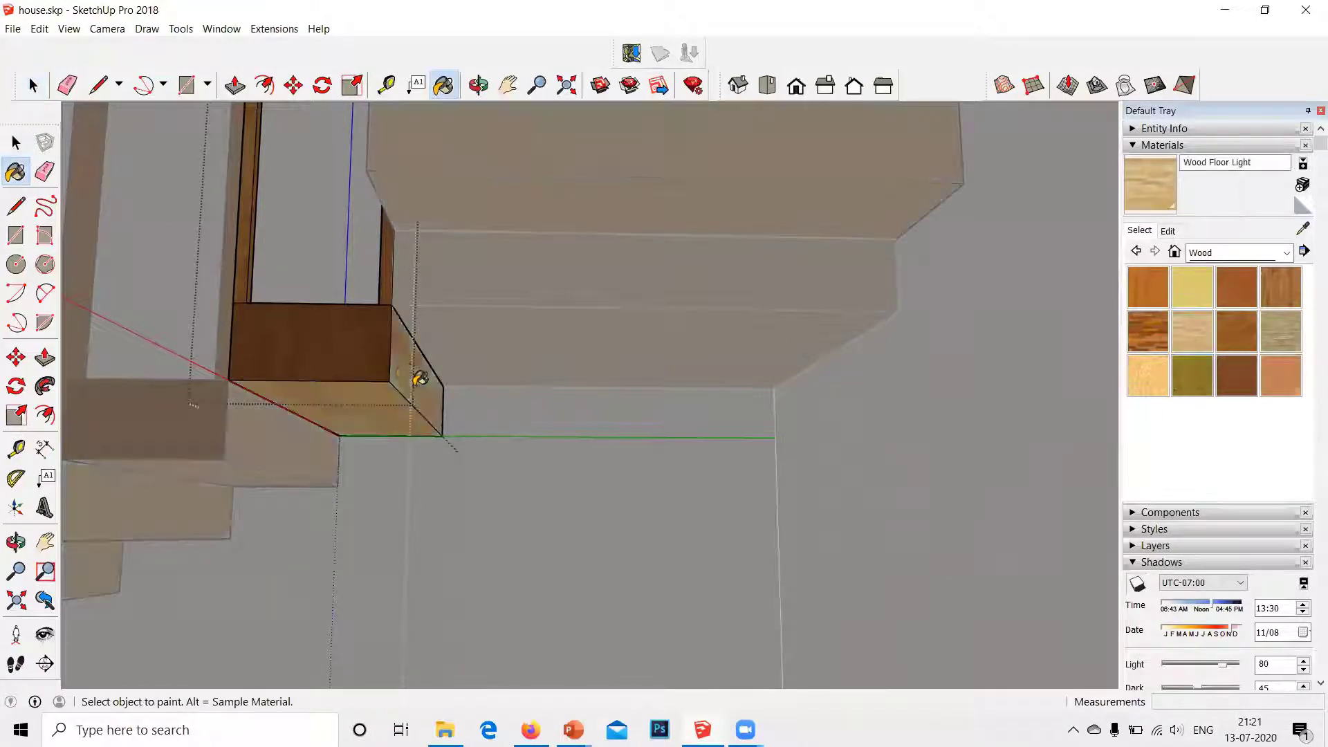
mouse_move(415, 383)
middle_mouse_down()
mouse_move(435, 377)
mouse_move(614, 522)
mouse_move(747, 442)
middle_mouse_up()
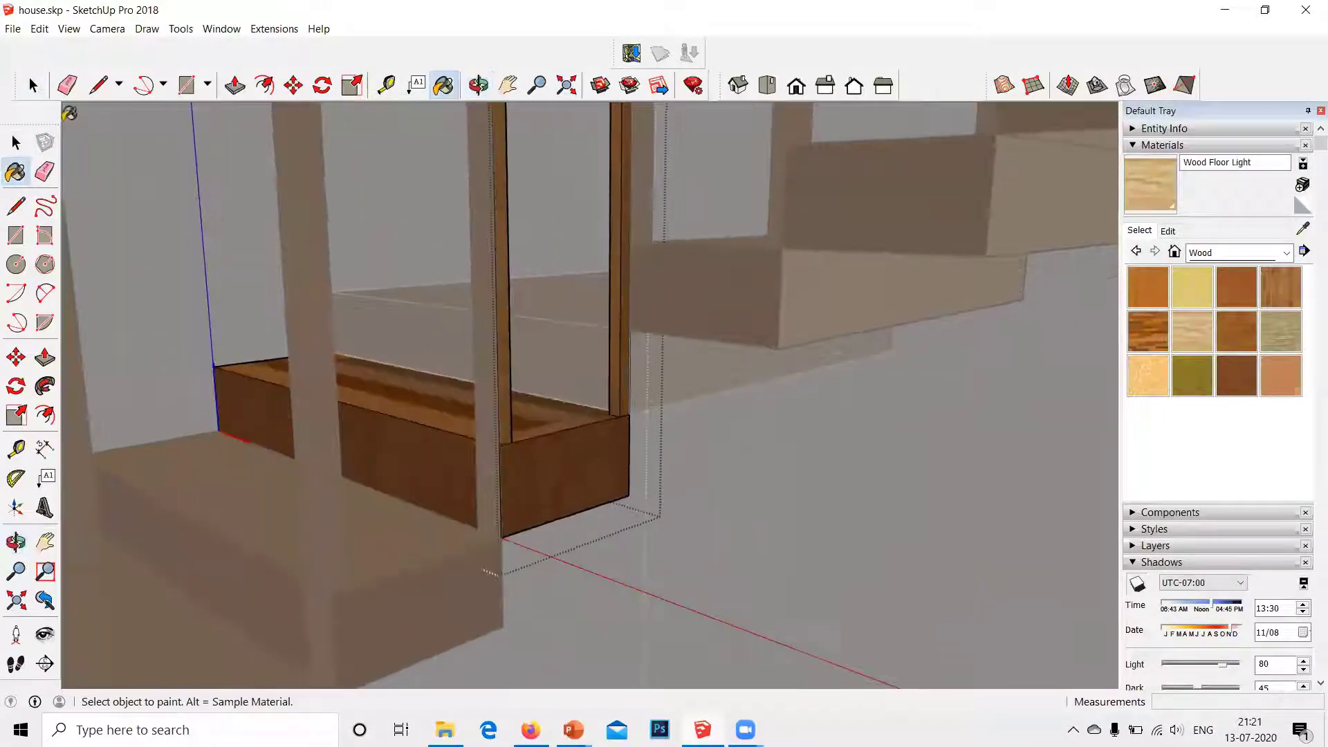
- Leave the step component and staircase group, and save the house model
left_click(32, 93)
left_click(649, 419)
scroll(657, 415, "down", 3)
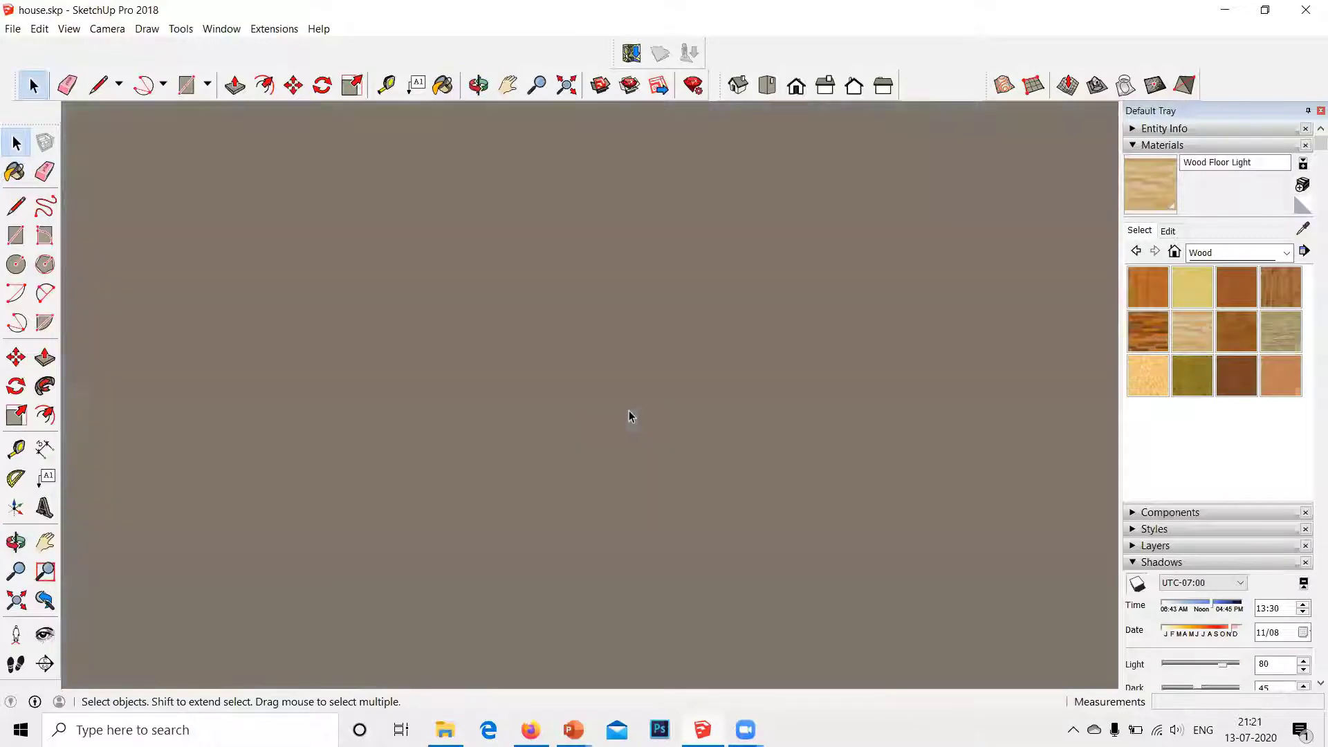
scroll(622, 352, "down", 10)
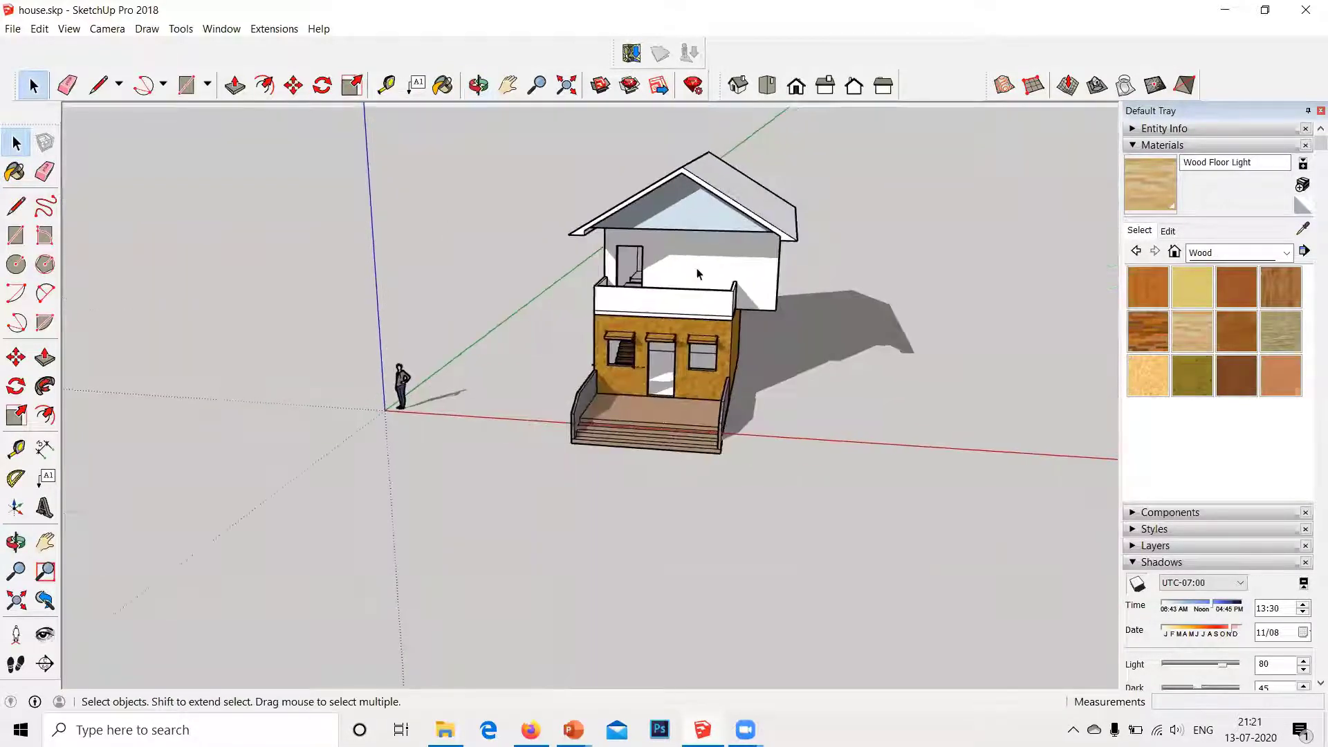
left_click(14, 28)
left_click(28, 84)
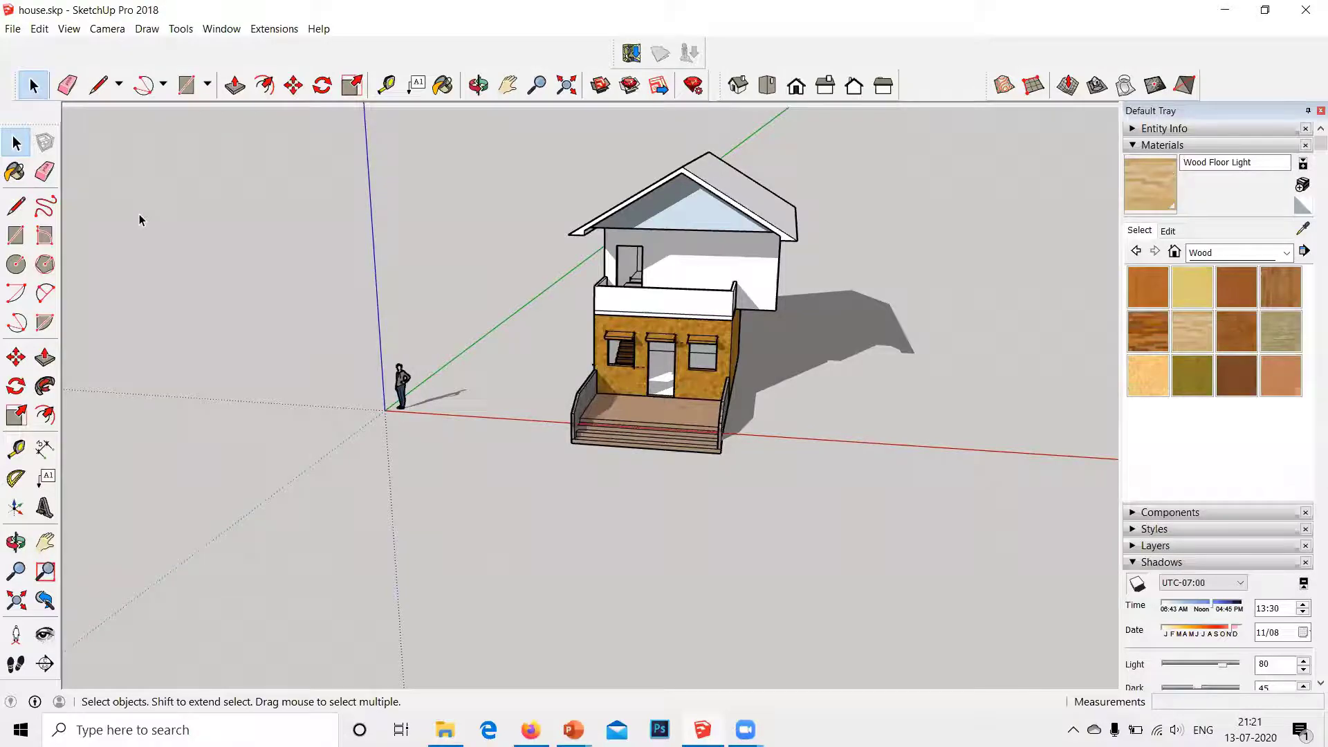
- Bring up the Tile material collection with the ground-floor interior in view and browse to its tan slate swatch
scroll(809, 422, "up", 10)
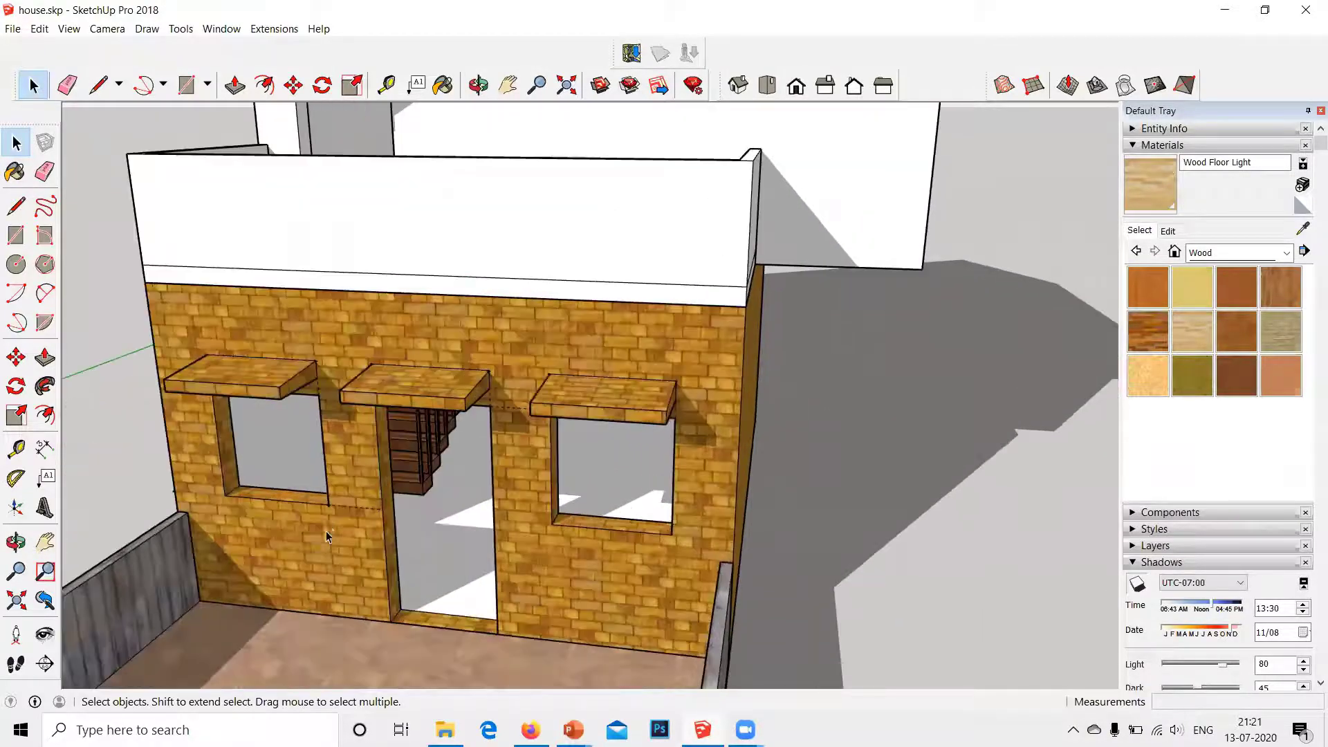
middle_click_drag(328, 537, 621, 435)
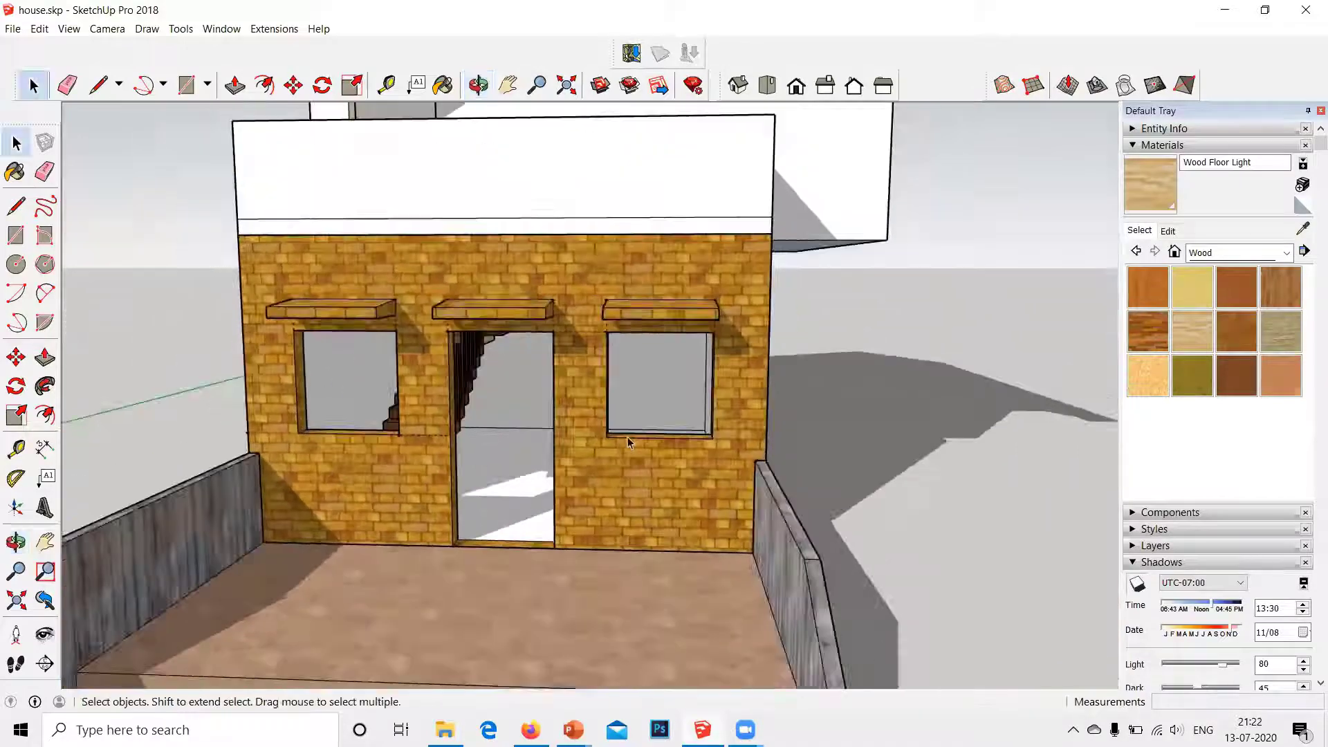
scroll(503, 398, "up", 5)
left_click(1238, 252)
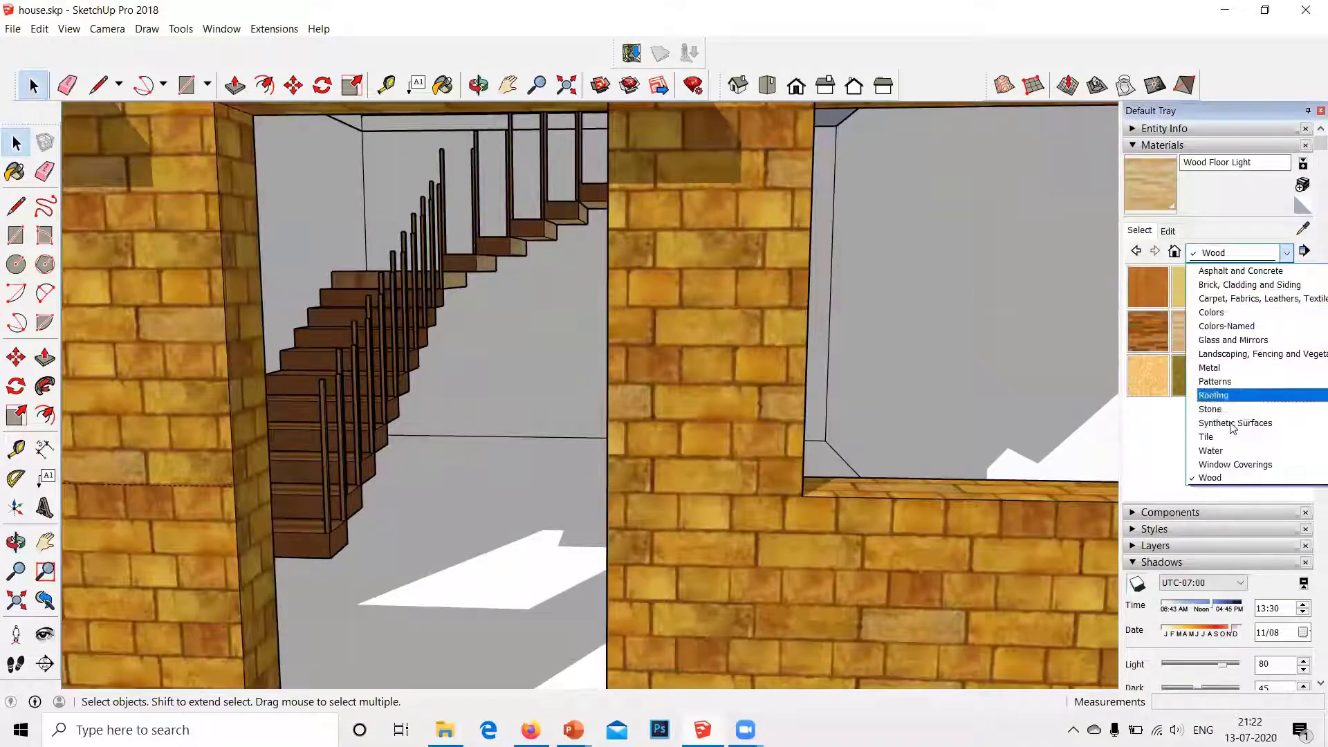
left_click(1217, 437)
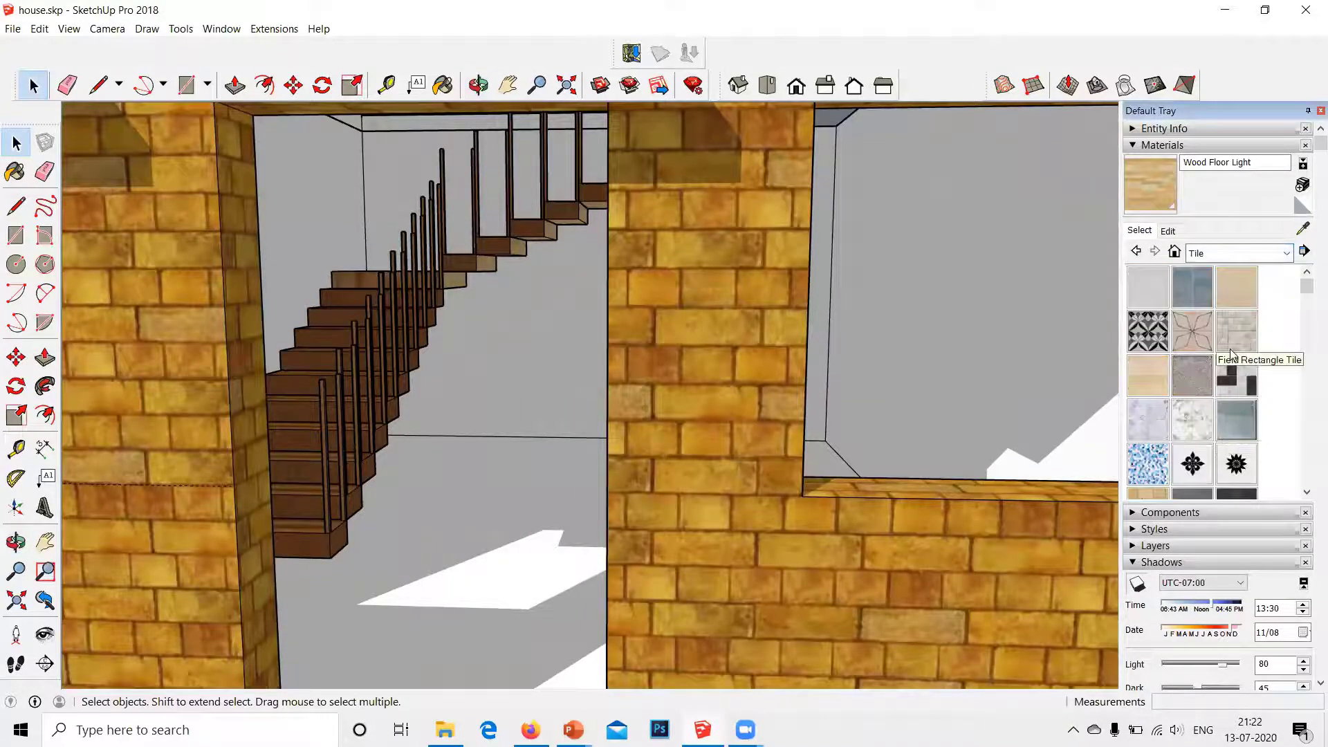
scroll(1222, 369, "down", 1)
scroll(1193, 344, "down", 1)
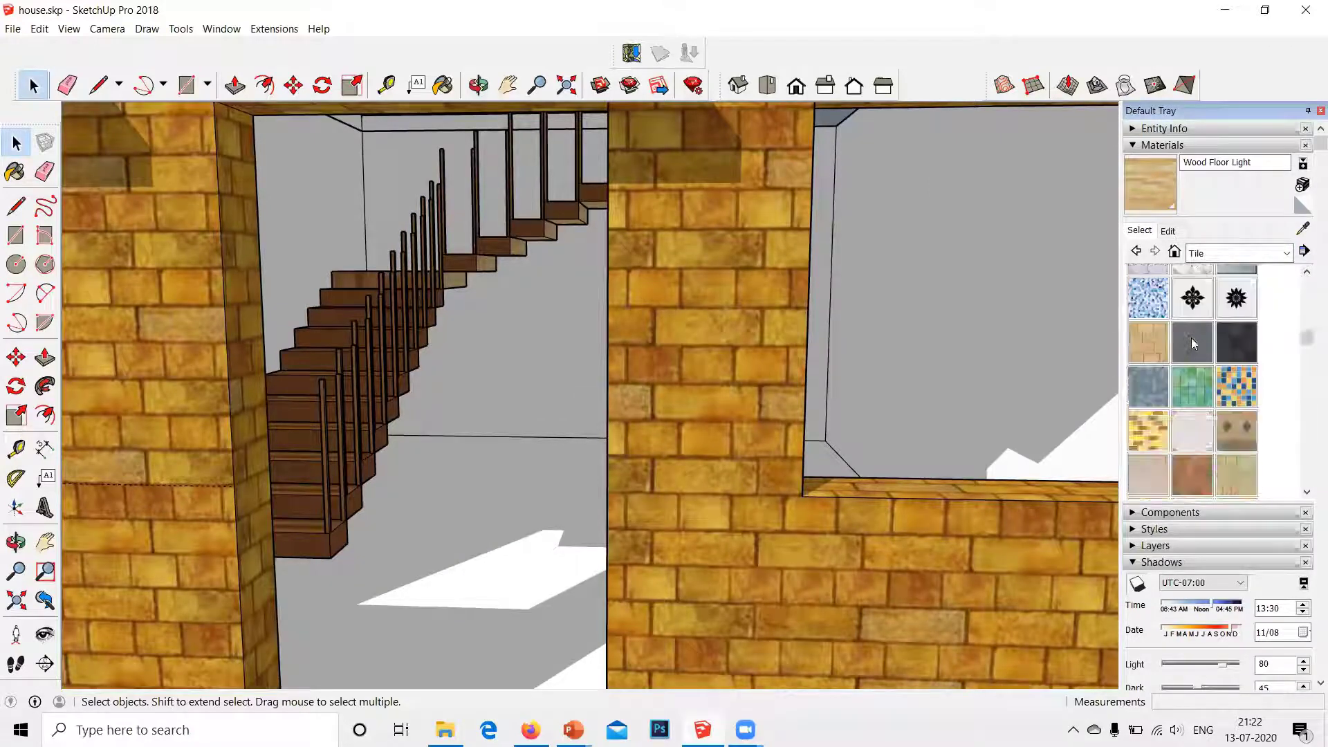
- Try painting the ground-floor interior with Roofing Slate Tan from outside its group, and undo the paint
left_click(1156, 351)
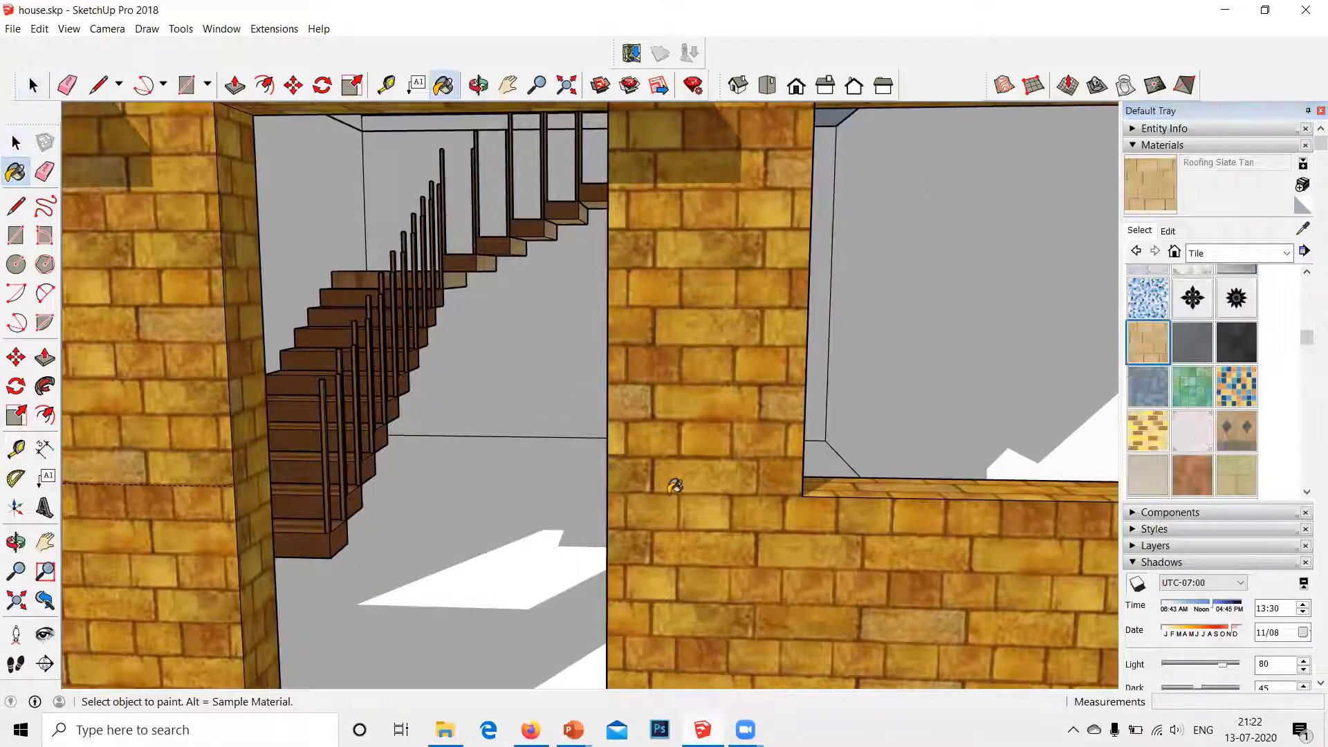
left_click(585, 543)
mouse_move(589, 517)
middle_mouse_down()
mouse_move(687, 510)
mouse_move(584, 550)
middle_mouse_up()
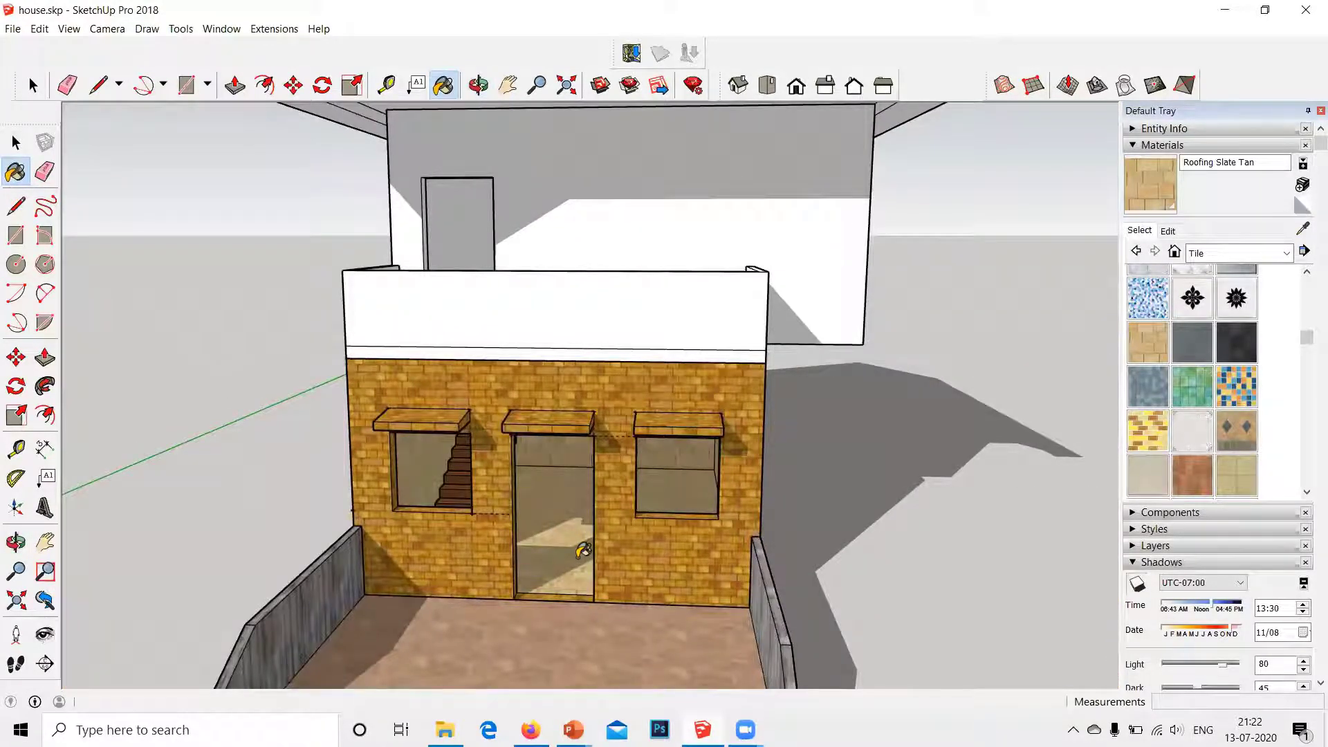
left_click(16, 143)
scroll(557, 450, "up", 3)
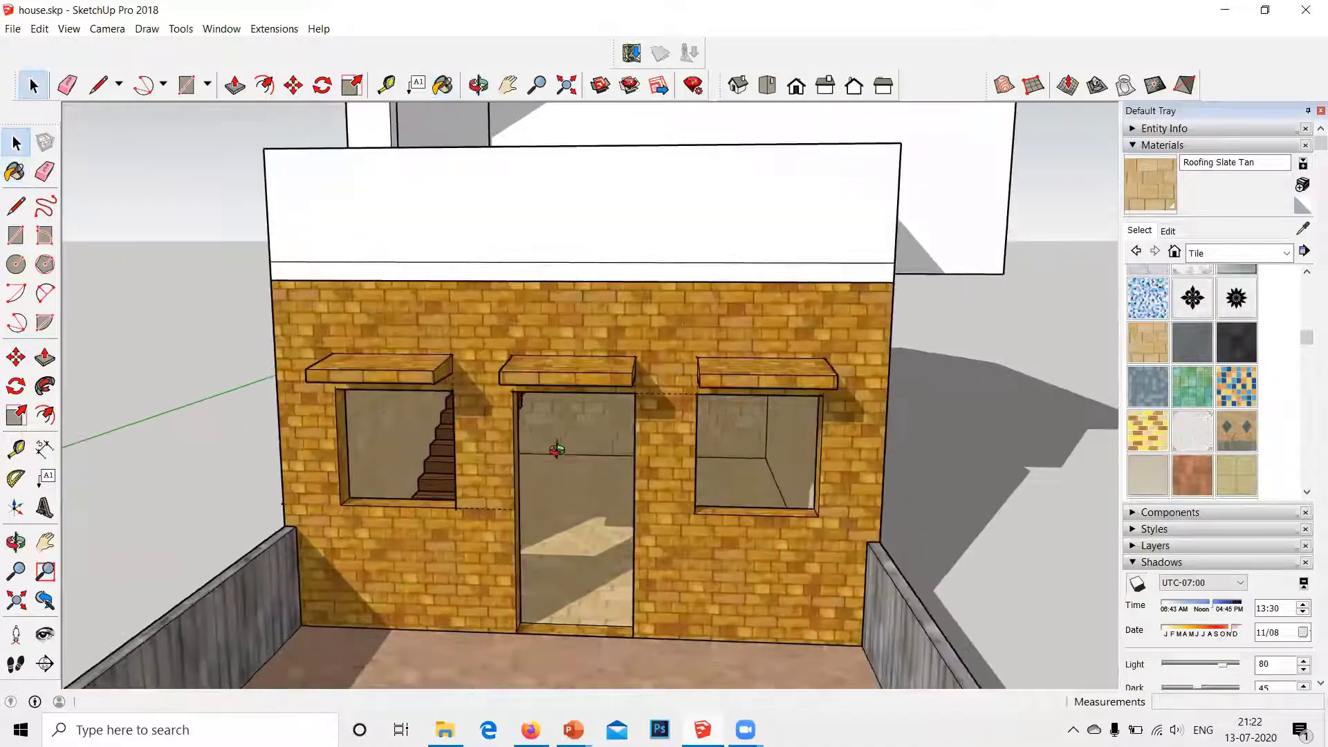
middle_click_drag(557, 450, 590, 461)
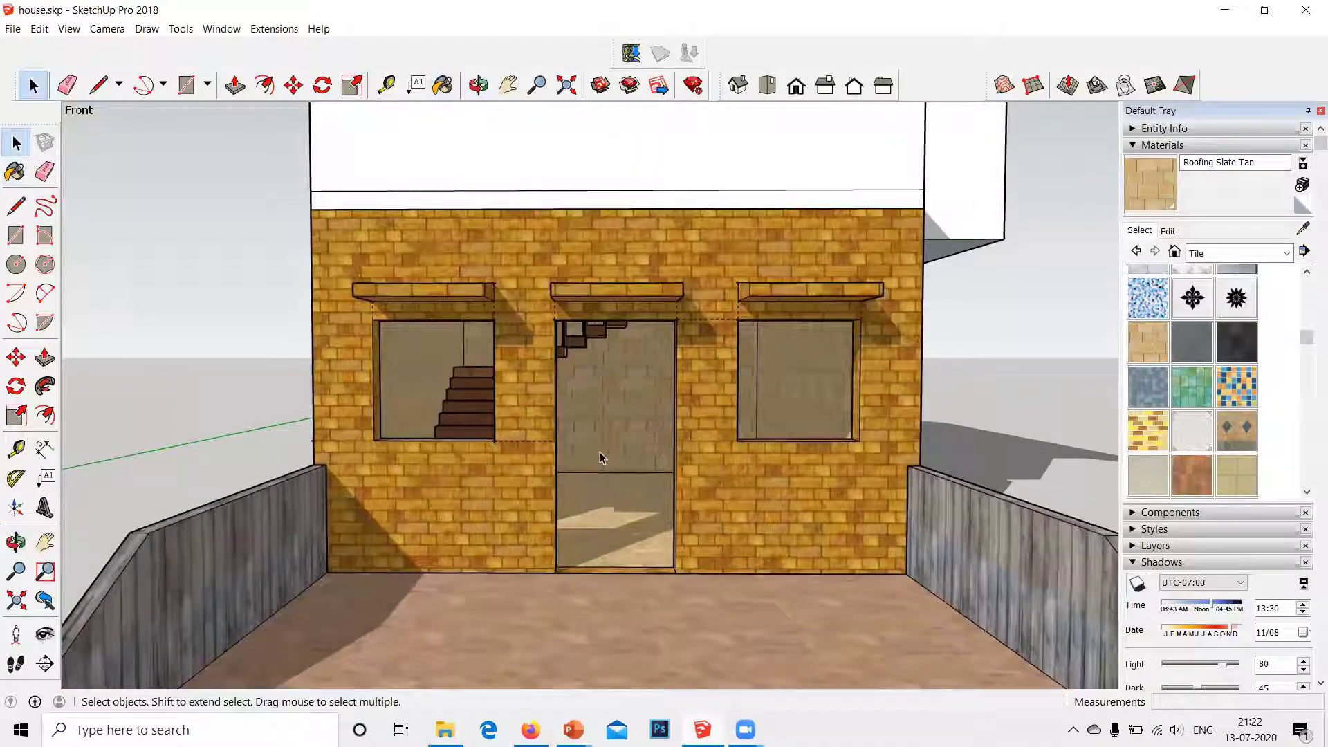
key("ctrl+z")
- Paint the interior floor face inside the ground-floor group with Roofing Slate Tan
middle_click_drag(611, 522, 552, 624)
scroll(552, 622, "up", 2)
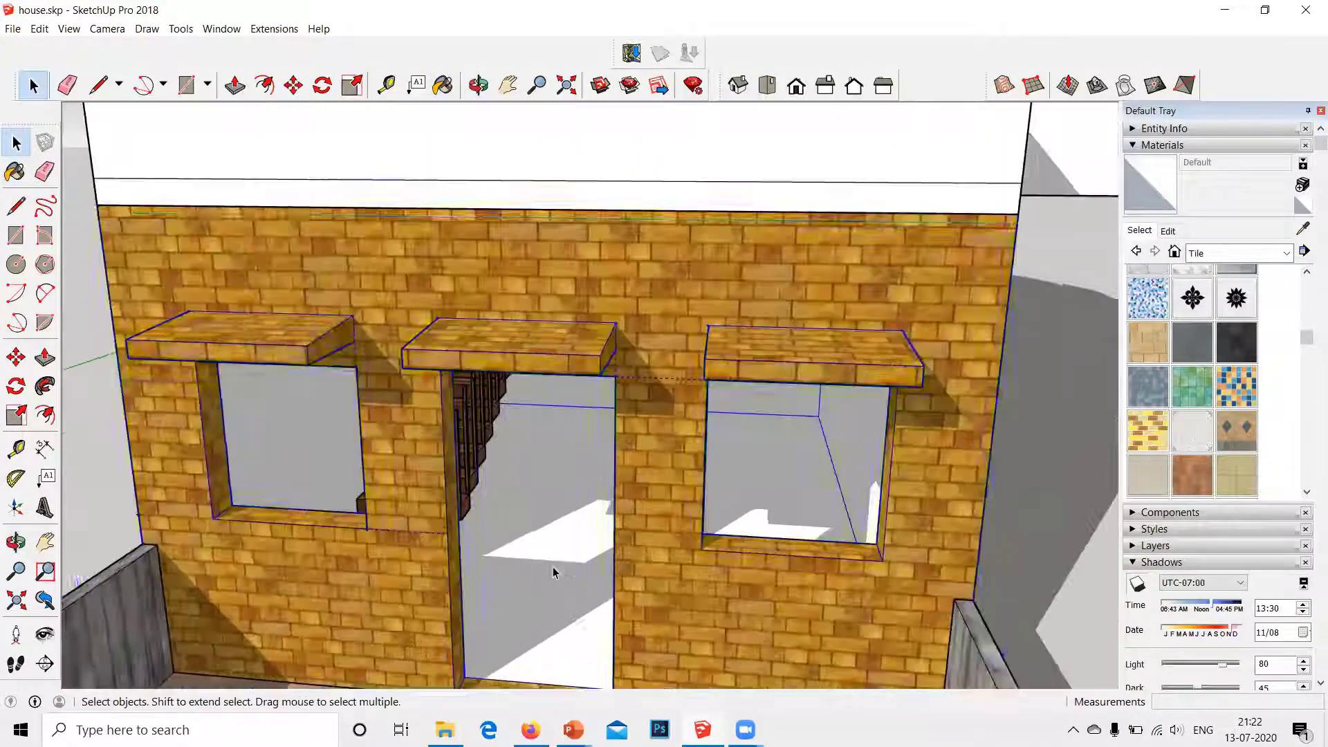
left_click(565, 530)
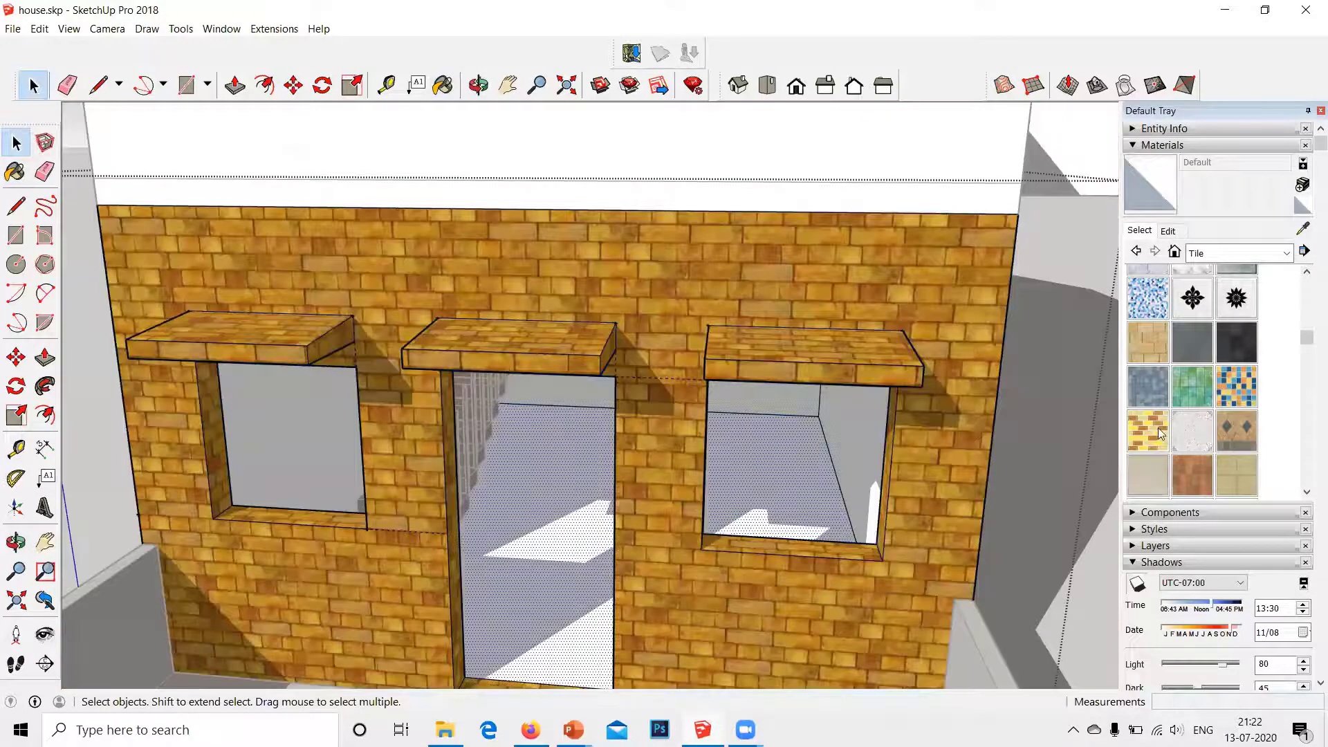
left_click(1149, 339)
left_click(563, 515)
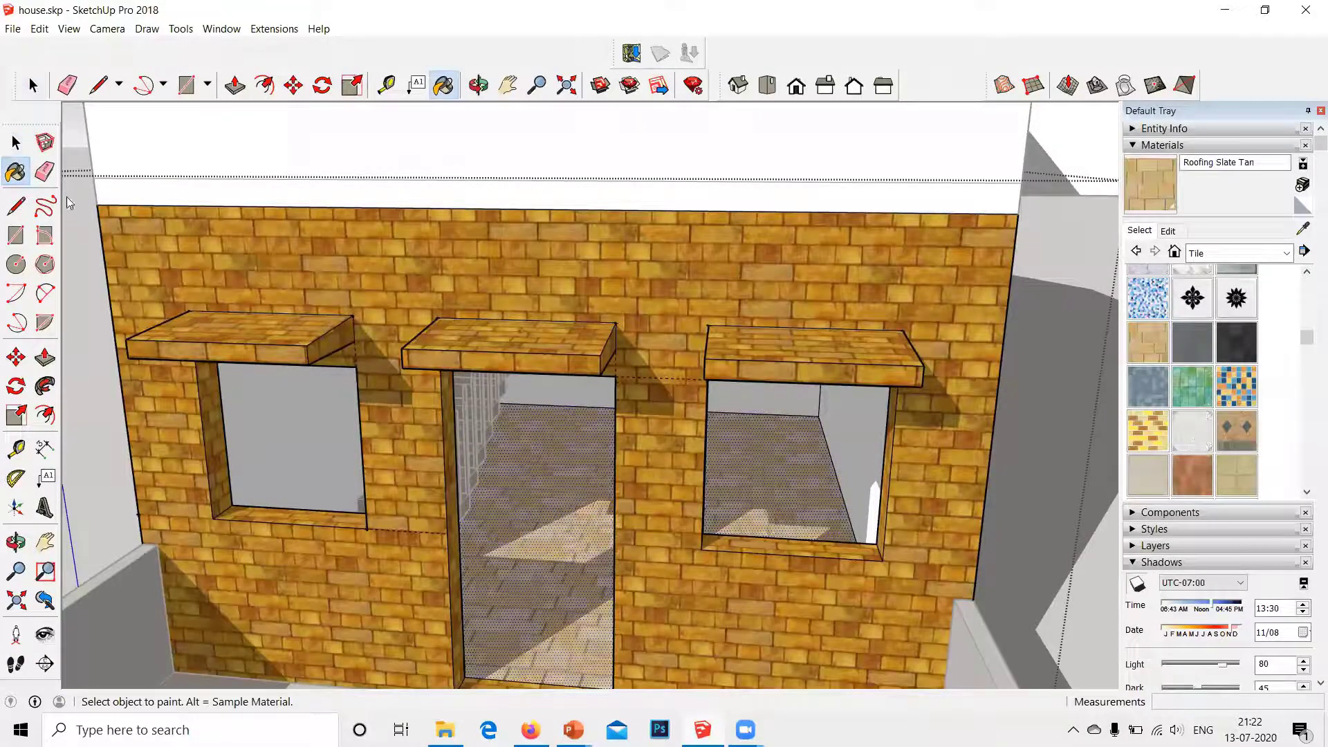
- Paint the ground-floor interior walls with Cladding Siding White from the Brick, Cladding and Siding collection
left_click(16, 143)
scroll(594, 340, "up", 5)
left_click(680, 321)
middle_click_drag(680, 321, 904, 335)
left_click(1283, 254)
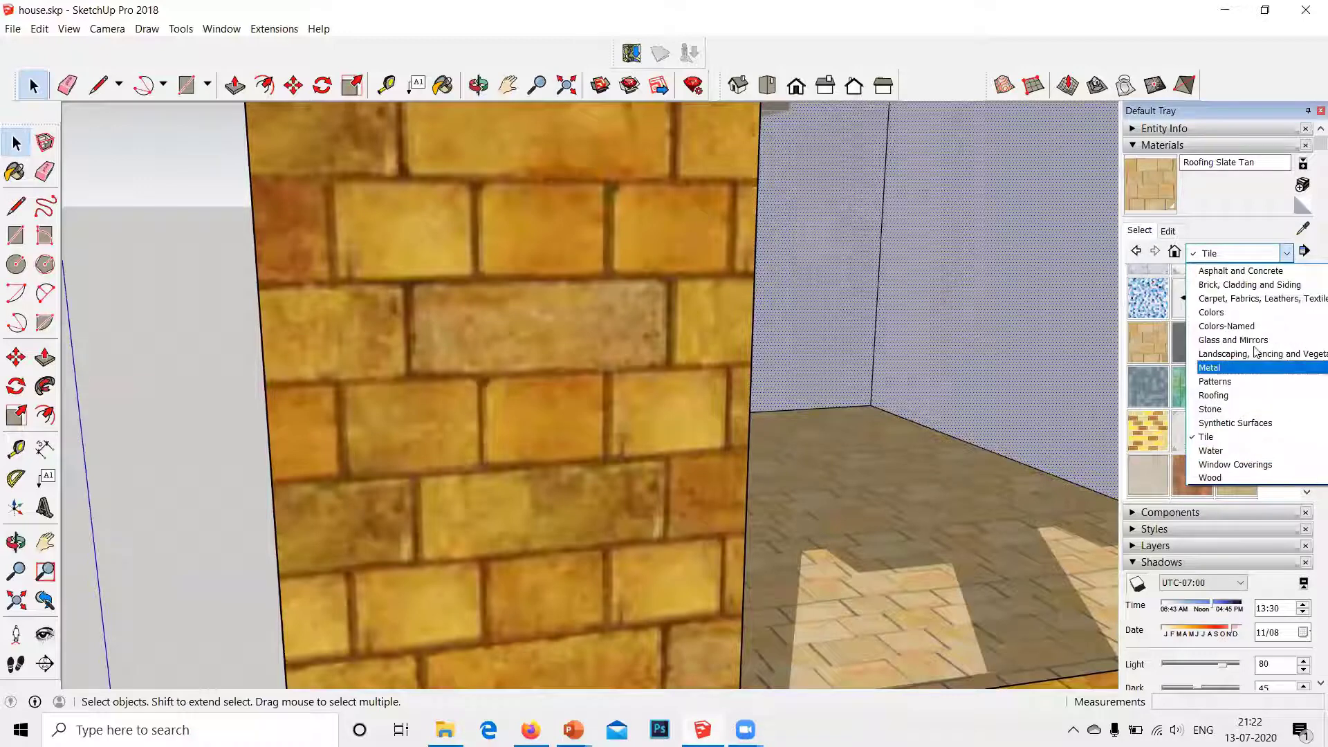
left_click(1255, 285)
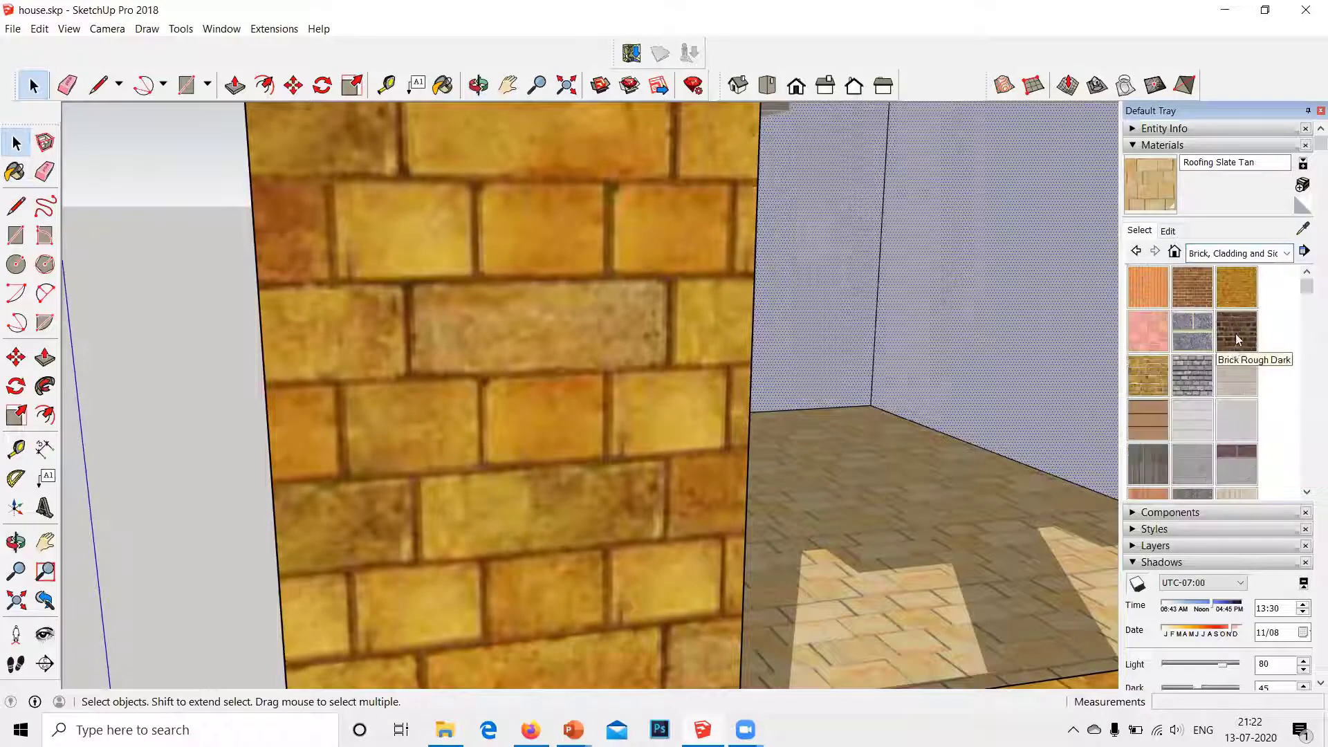
scroll(1239, 377, "down", 2)
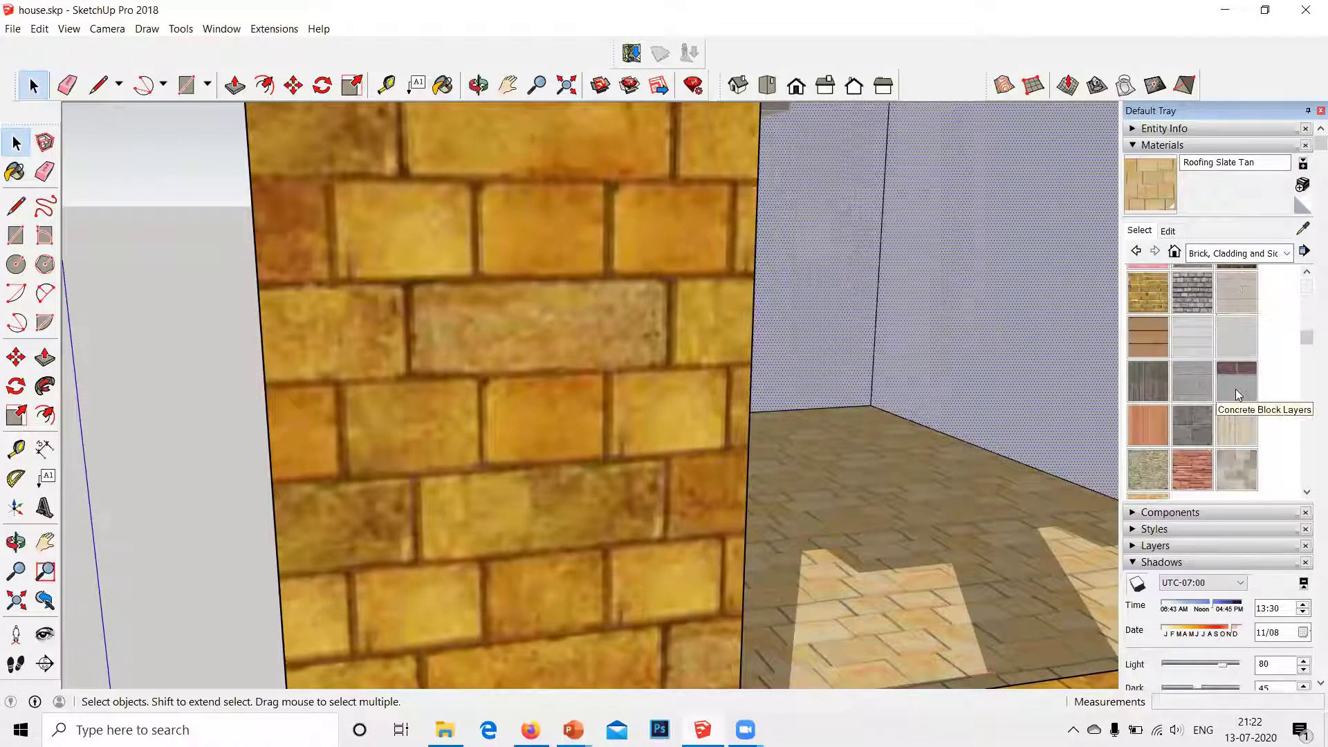
scroll(1233, 396, "down", 2)
scroll(1228, 382, "up", 2)
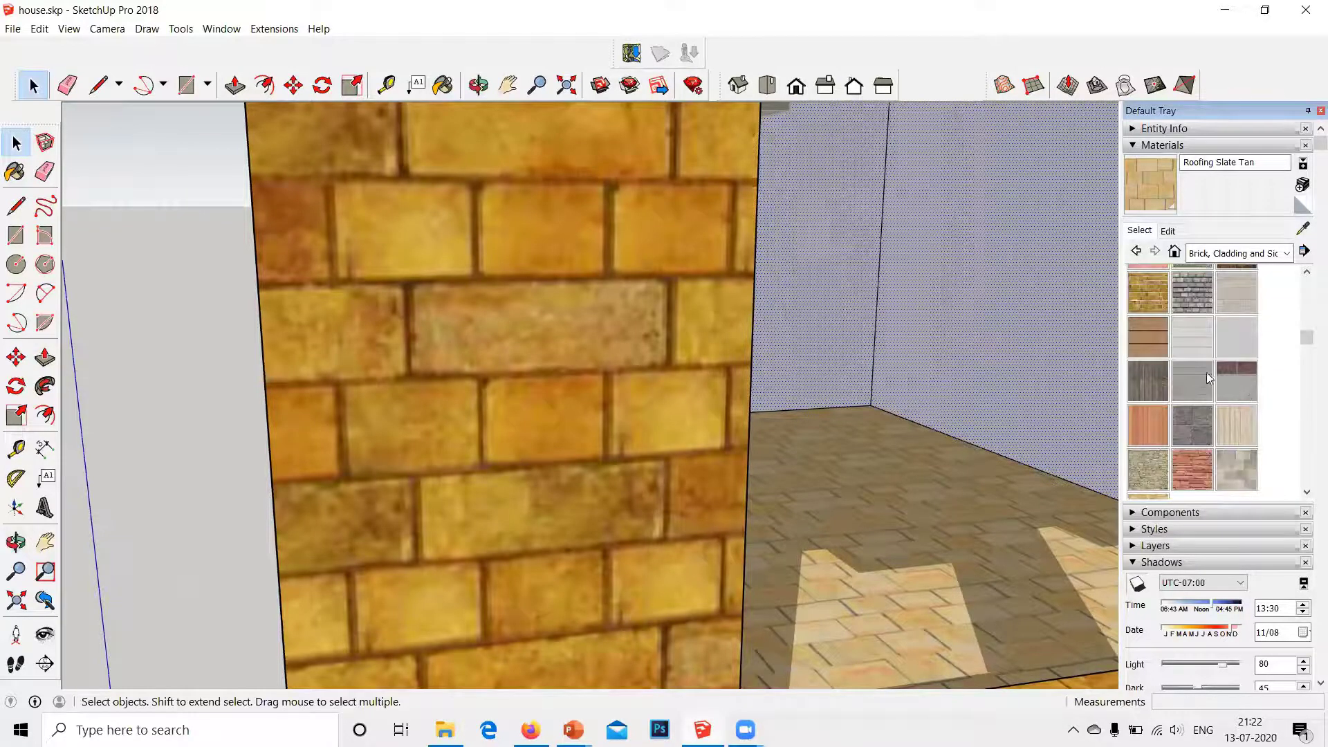
left_click(1206, 352)
left_click(970, 258)
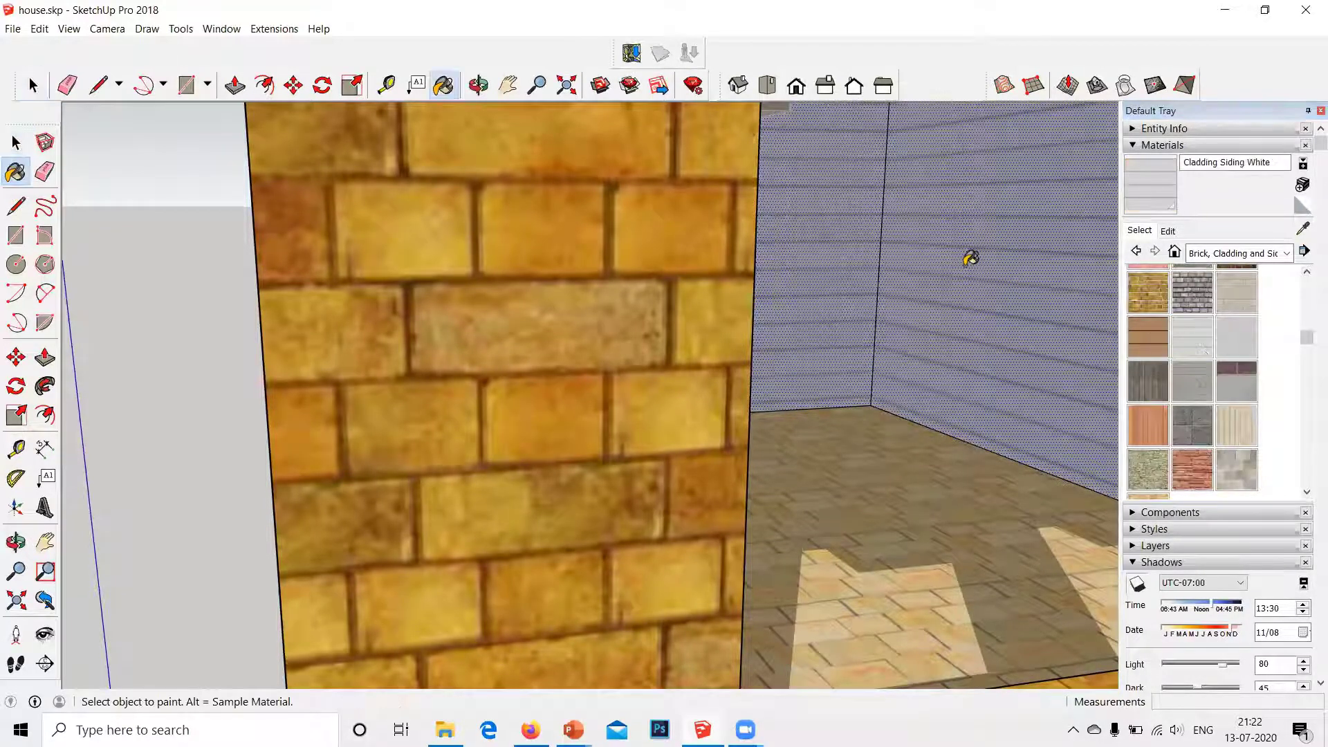
- Leave the ground-floor group
scroll(947, 288, "down", 10)
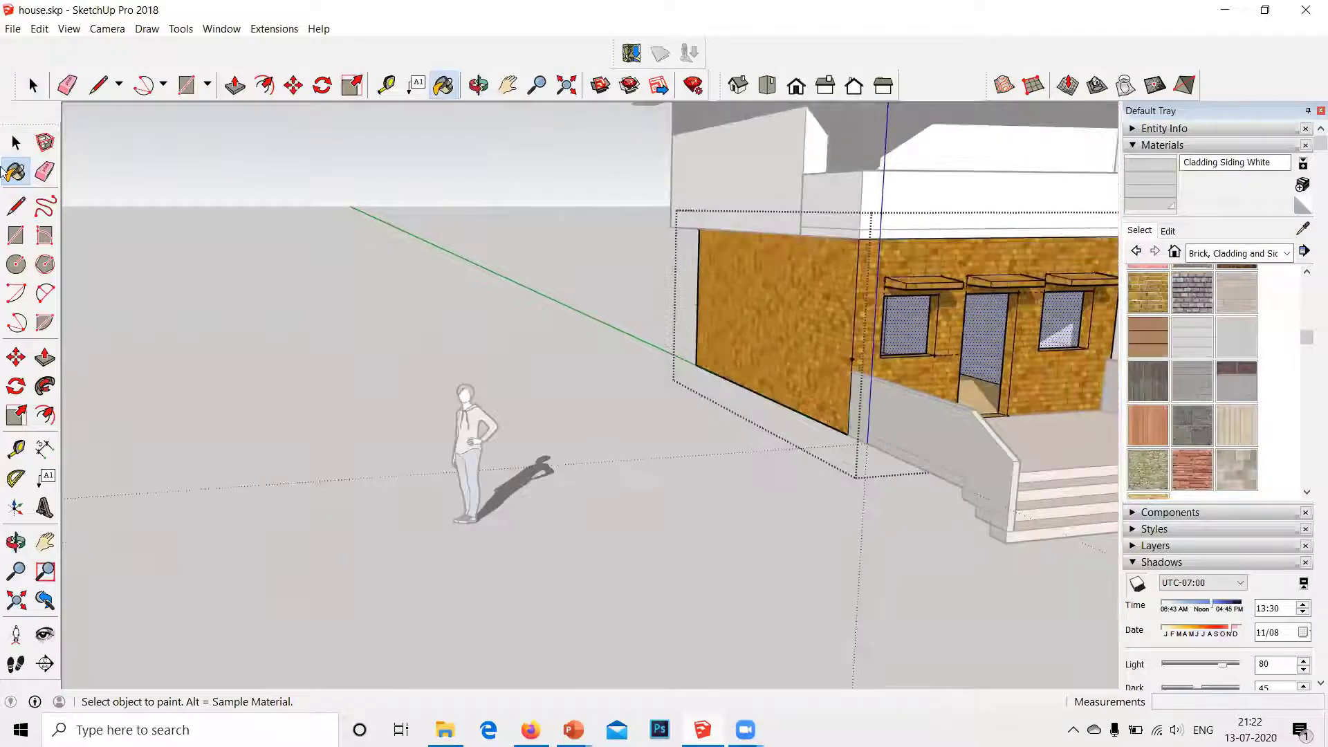
left_click(15, 143)
left_click(507, 373)
scroll(513, 368, "down", 3)
middle_click_drag(908, 384, 806, 509)
scroll(866, 332, "up", 4)
left_click(866, 332)
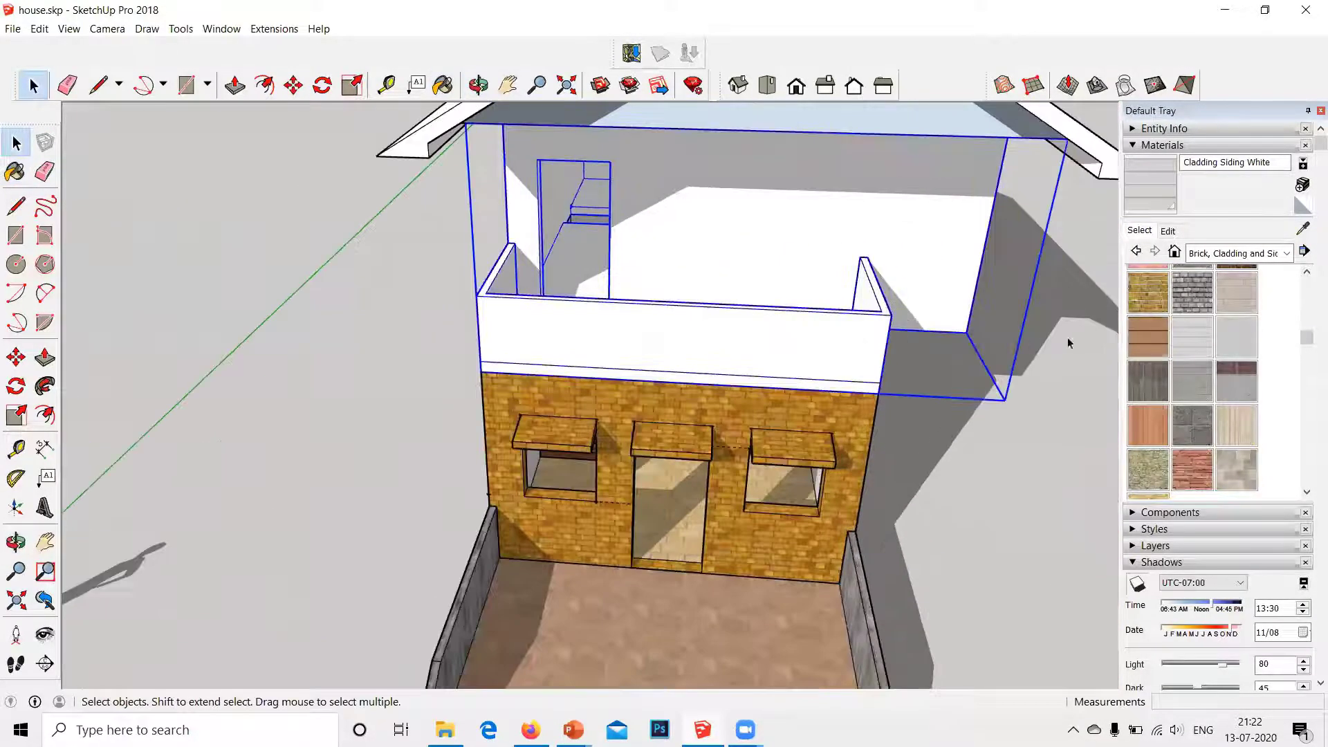
double_click(815, 345)
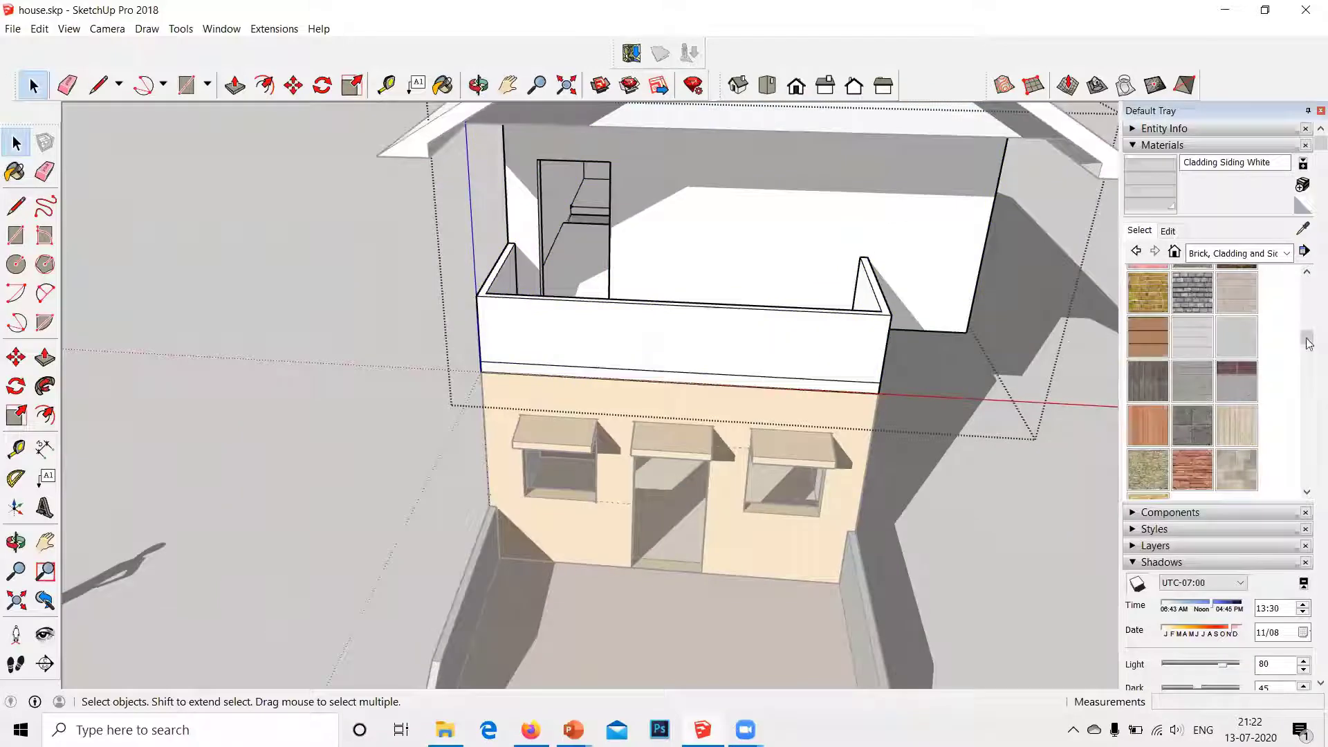
left_click(978, 520)
scroll(977, 520, "down", 4)
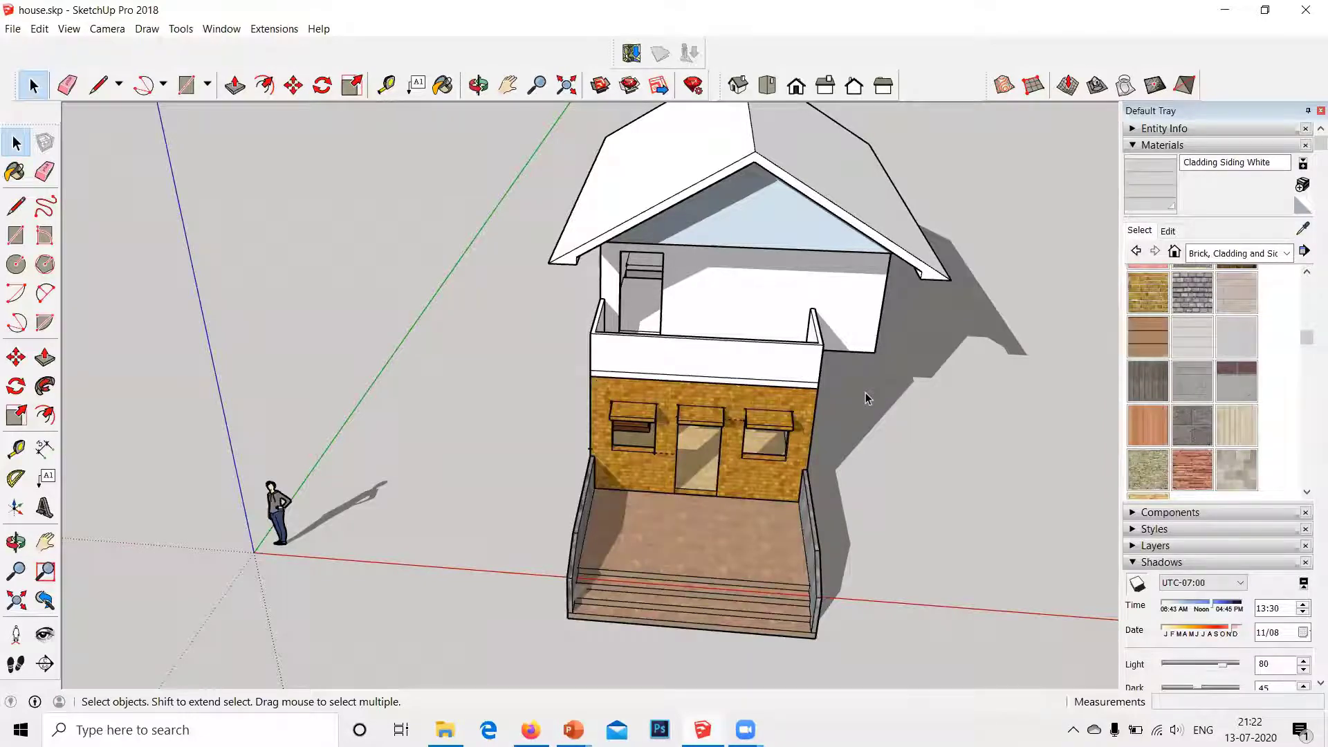
- Switch the material library to the Glass and Mirrors collection with the whole house in view
middle_click_drag(514, 355, 927, 286)
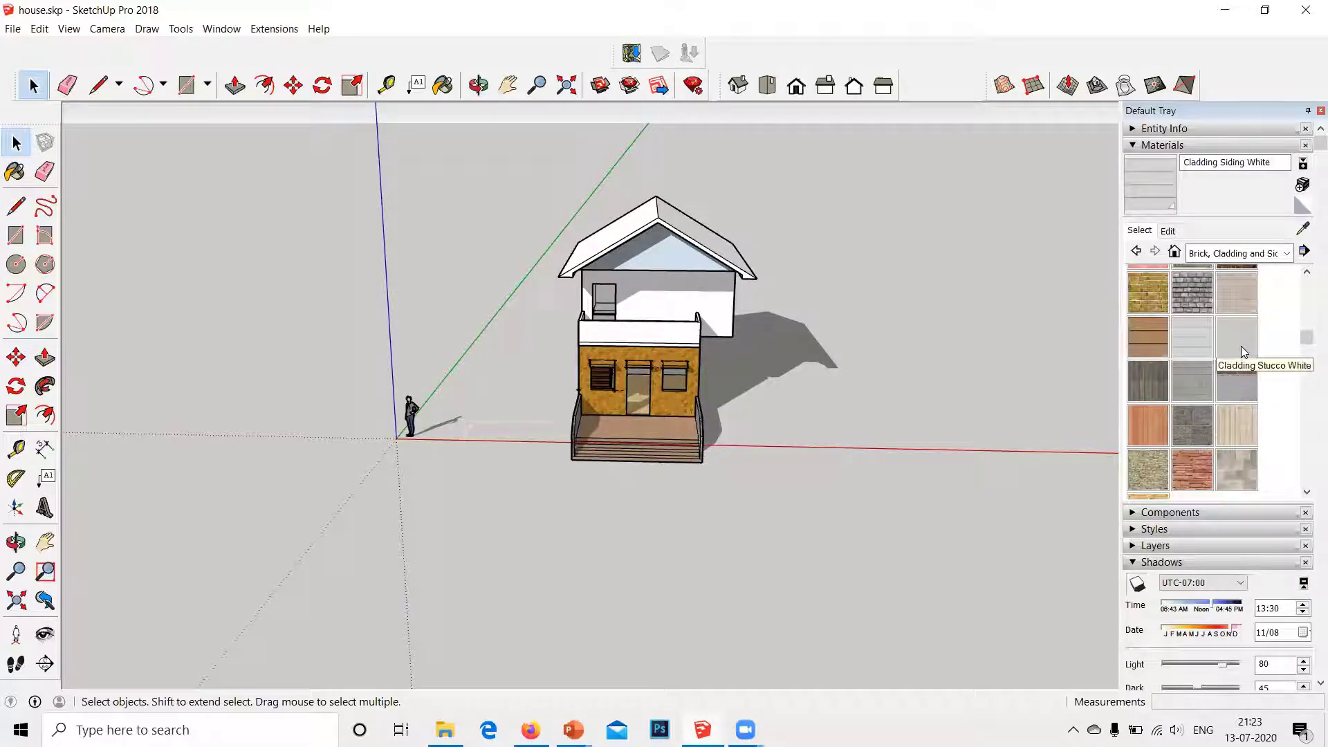
scroll(620, 362, "up", 2)
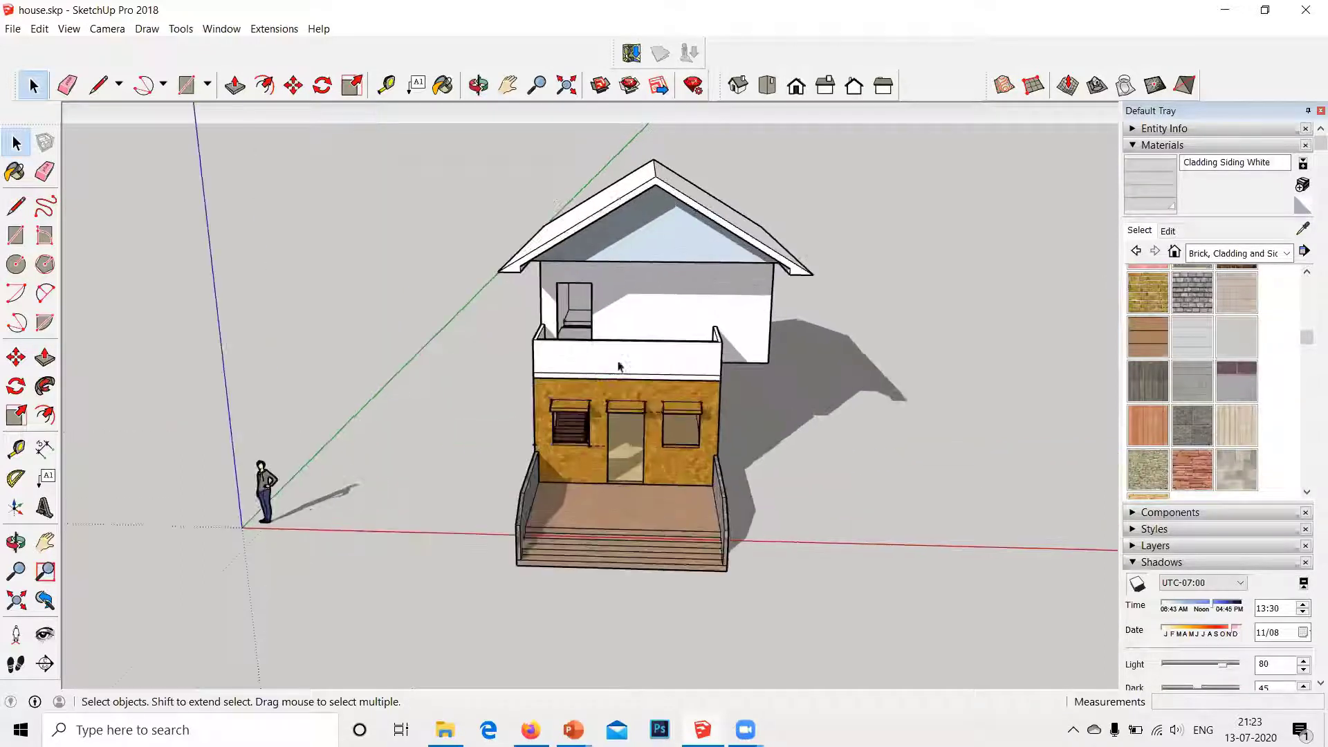
middle_click_drag(619, 362, 768, 325)
left_click(1273, 254)
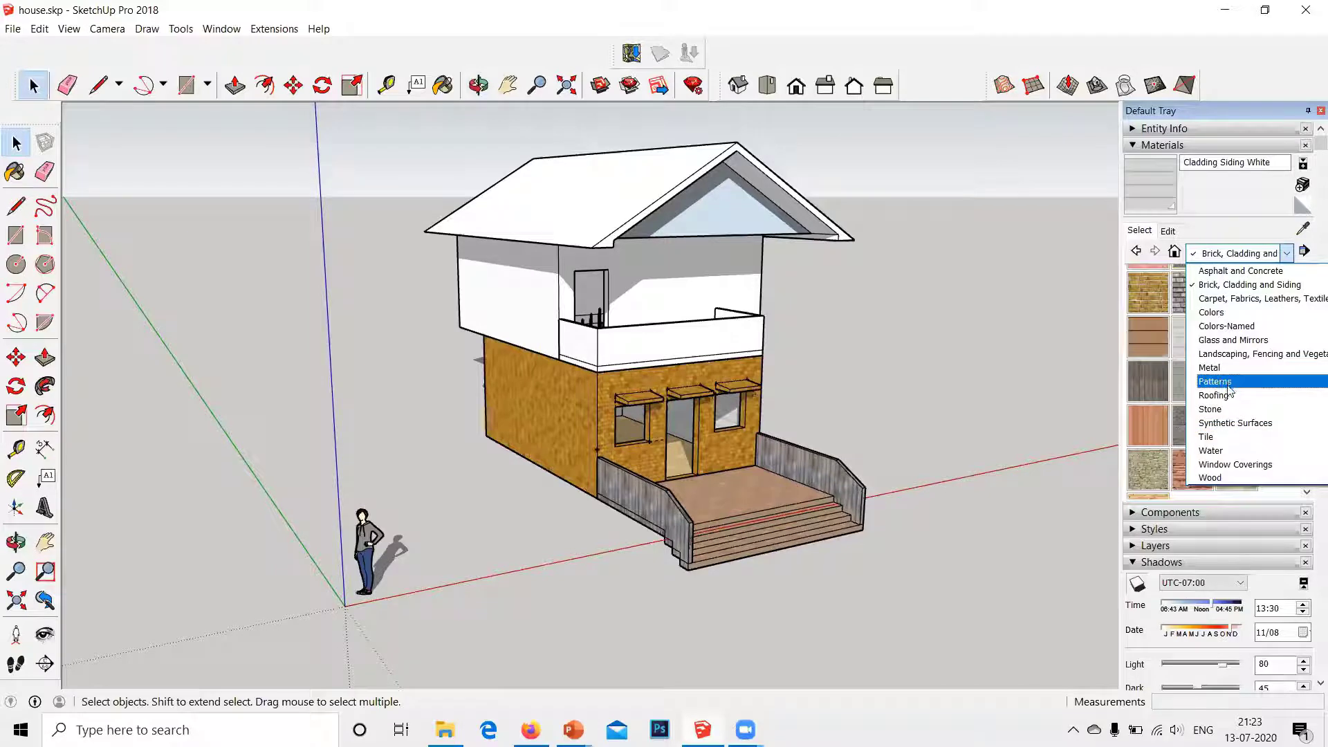
left_click(1234, 340)
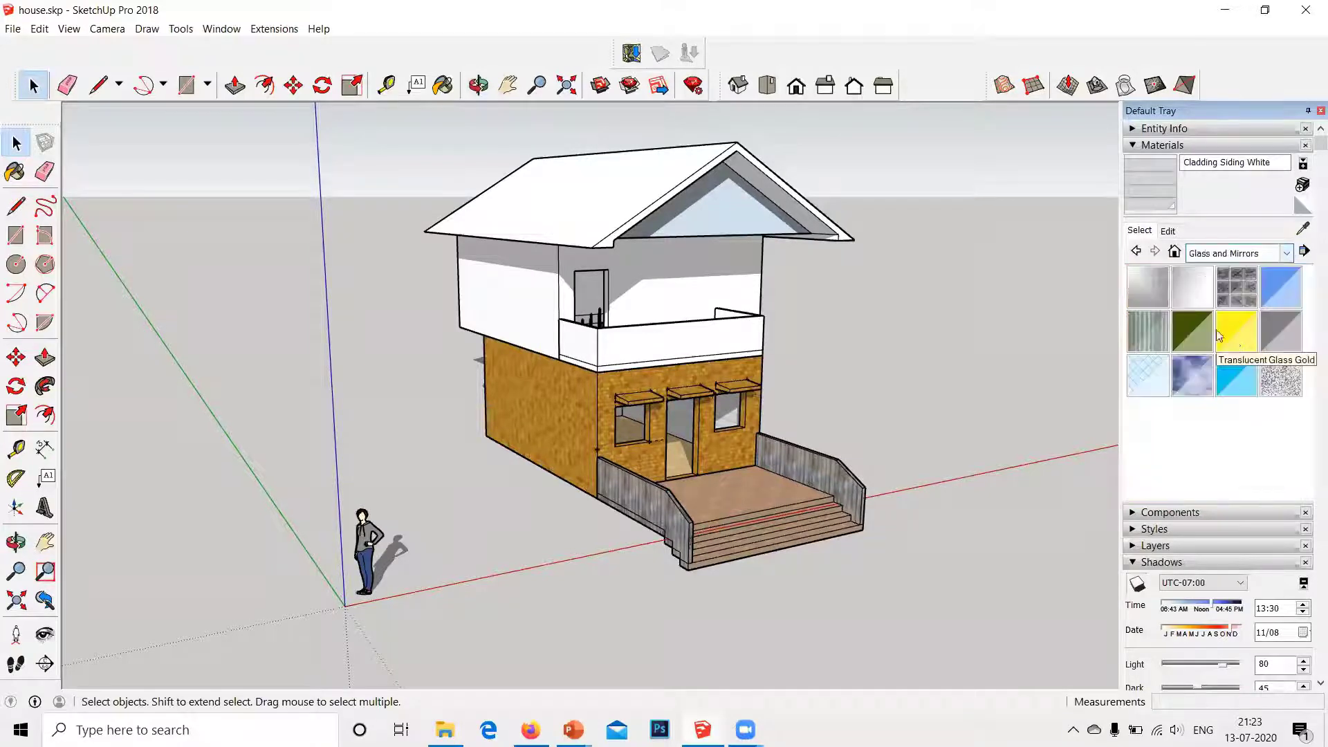